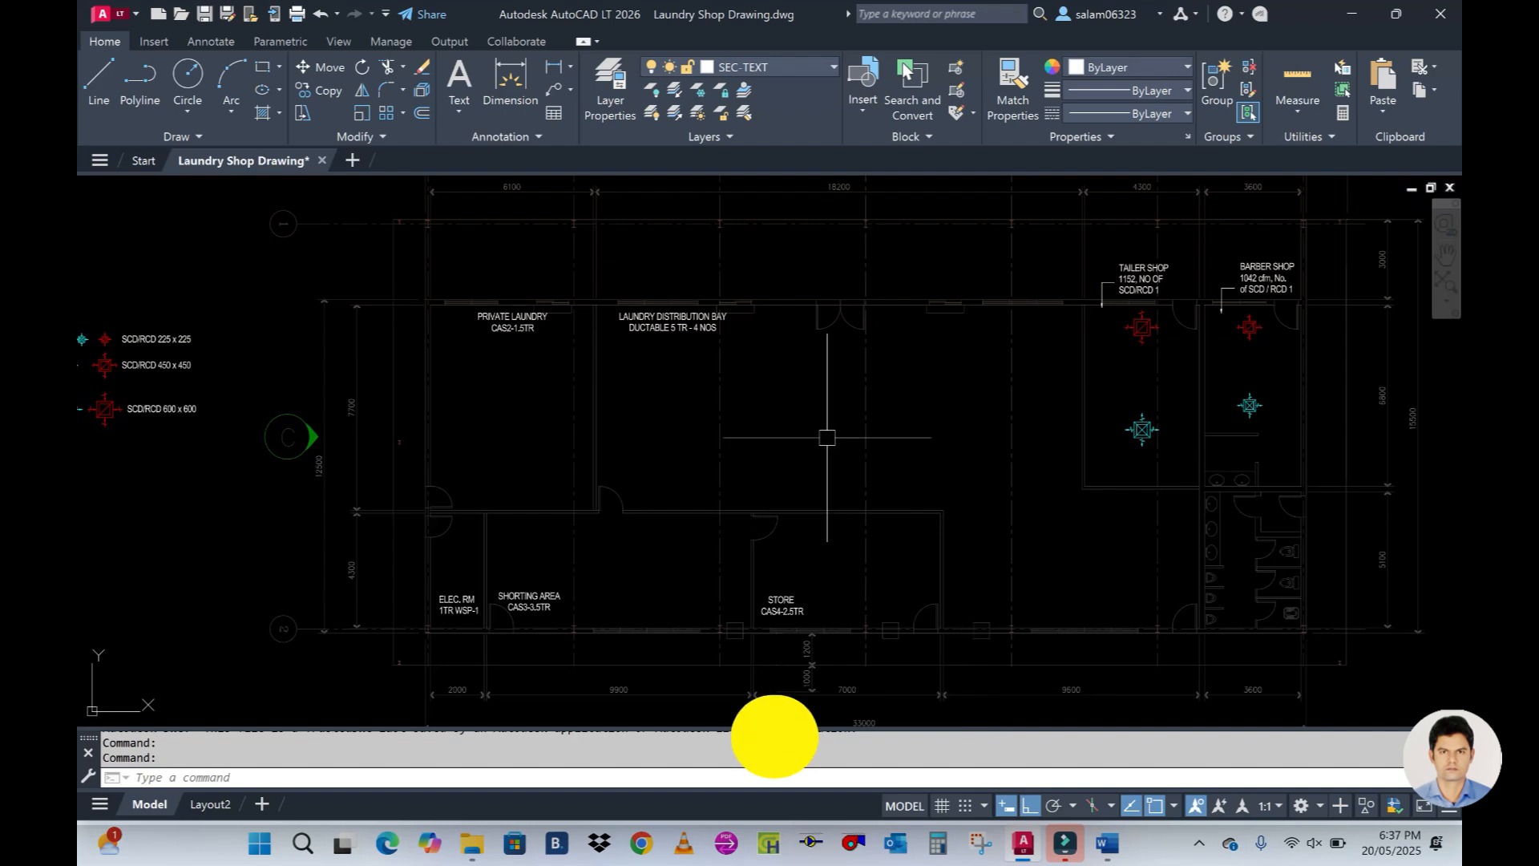
Switch to the load calculation report in Word and look up the laundry distribution and private laundry air flows under Space Loads and Airflows
{"action": "scroll", "coordinate": [704, 426], "scroll_direction": "up", "scroll_amount": 2}
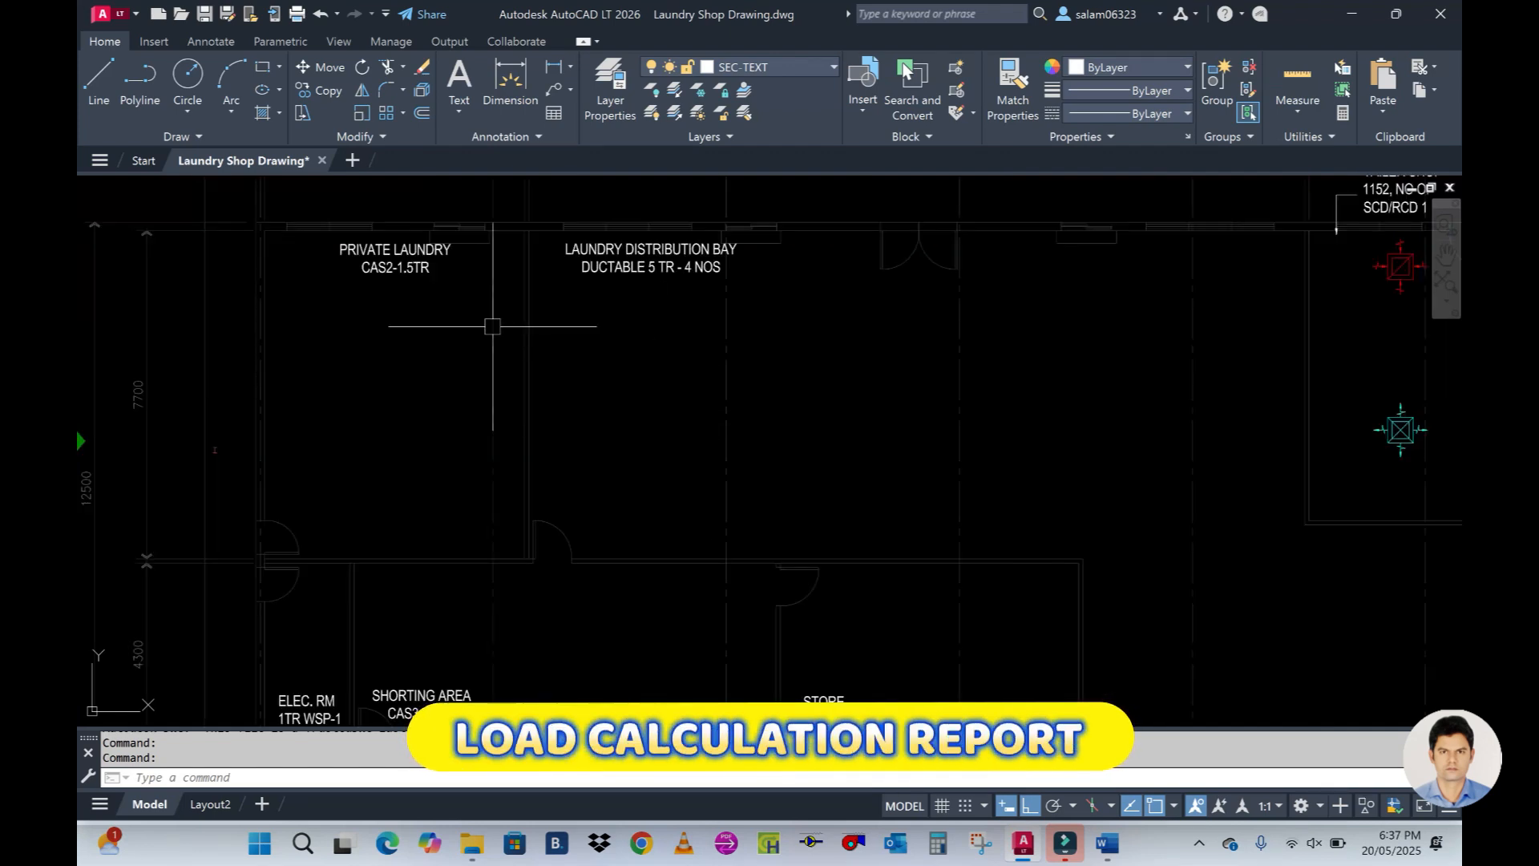
{"action": "middle_click_drag", "start_coordinate": [406, 333], "coordinate": [535, 351]}
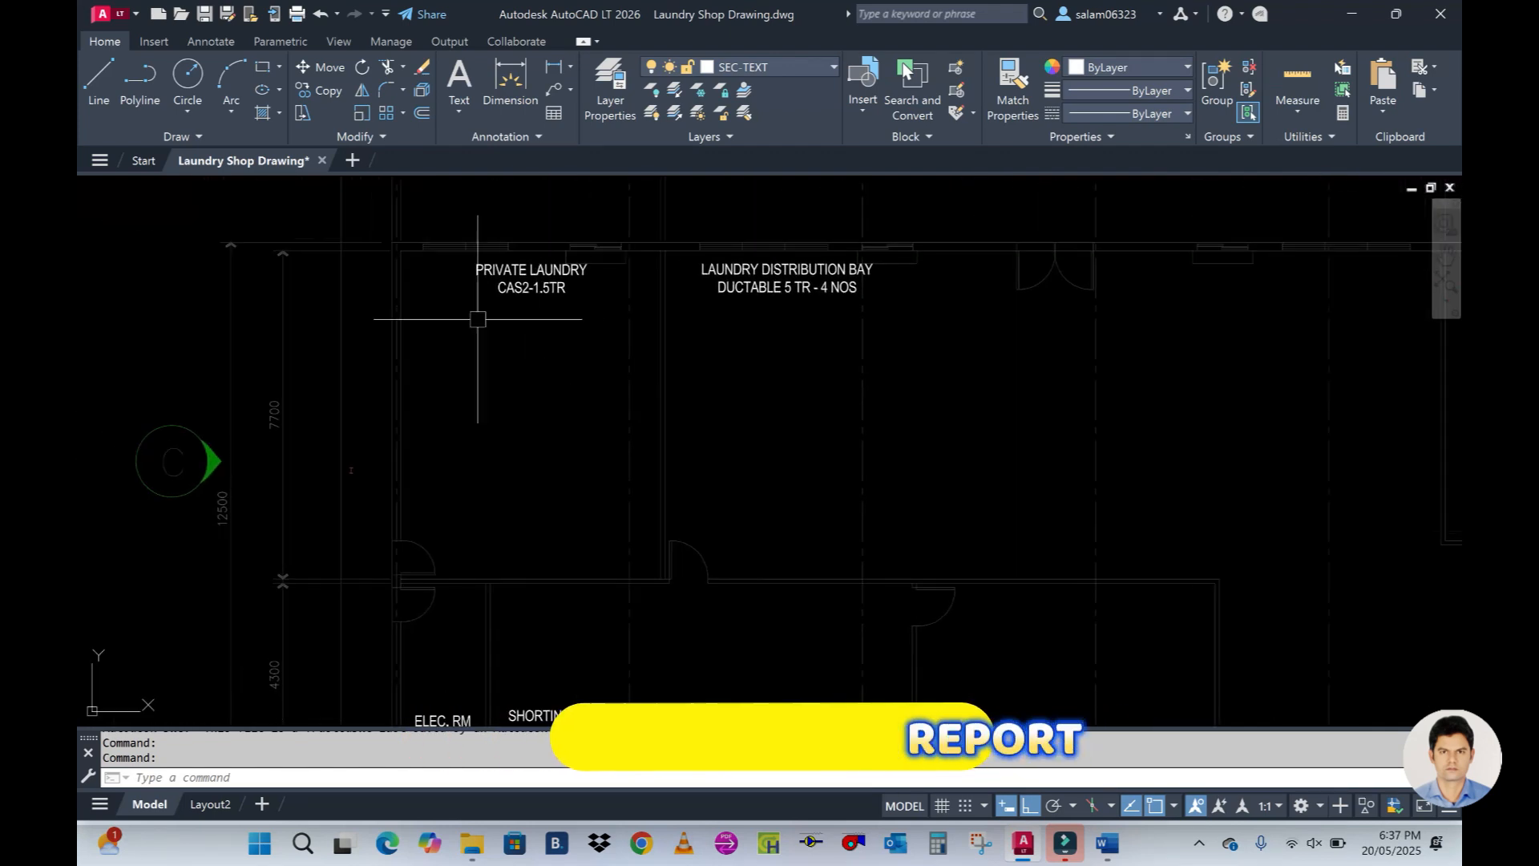
{"action": "scroll", "coordinate": [550, 371], "scroll_direction": "down", "scroll_amount": 2}
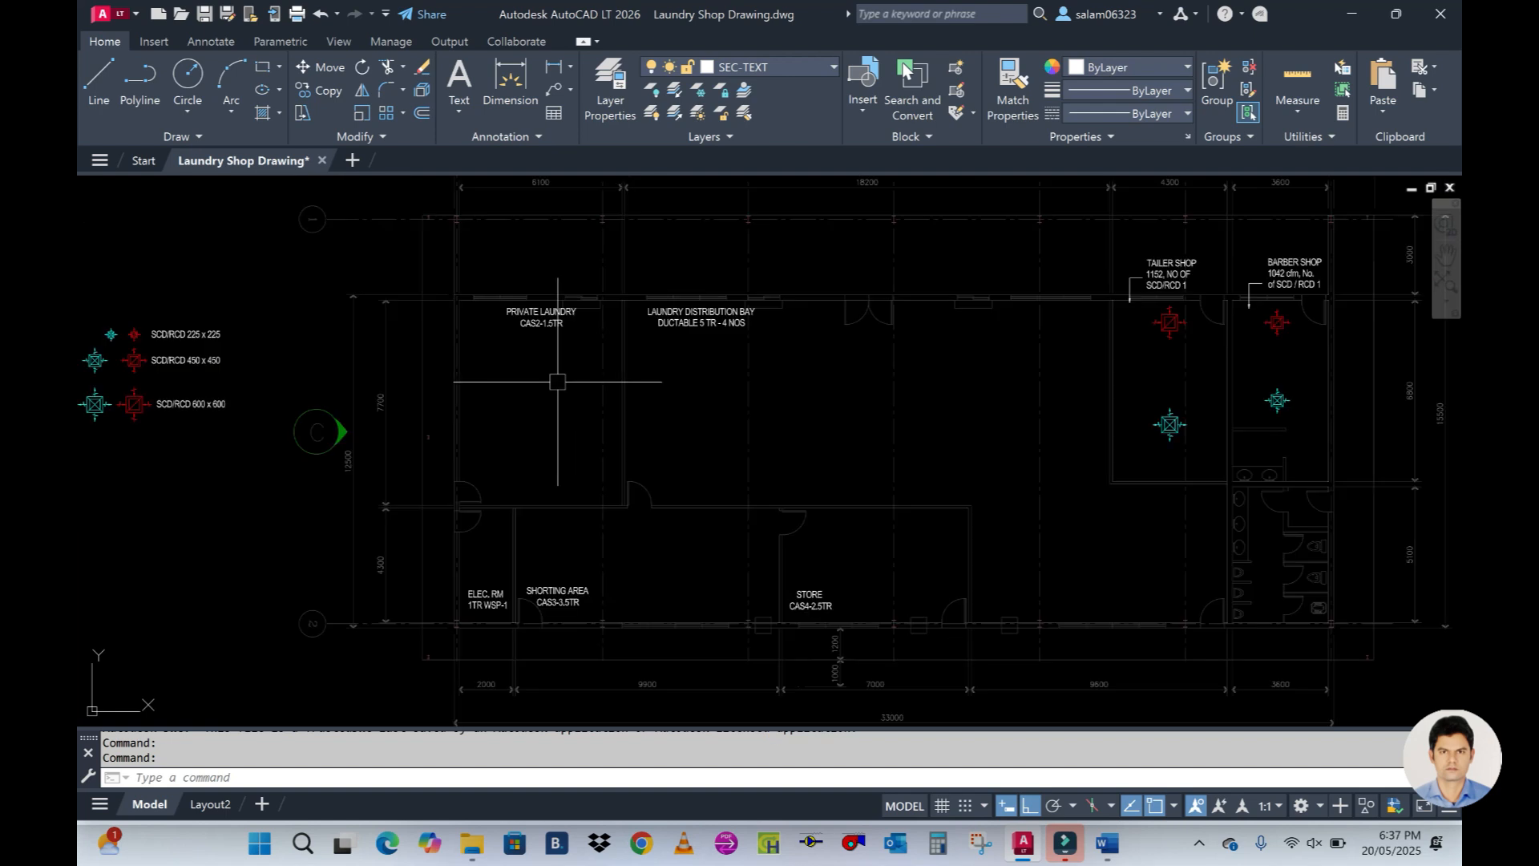
{"action": "left_click", "coordinate": [1107, 843]}
{"action": "scroll", "coordinate": [802, 562], "scroll_direction": "down", "scroll_amount": 2}
{"action": "scroll", "coordinate": [633, 450], "scroll_direction": "down", "scroll_amount": 1}
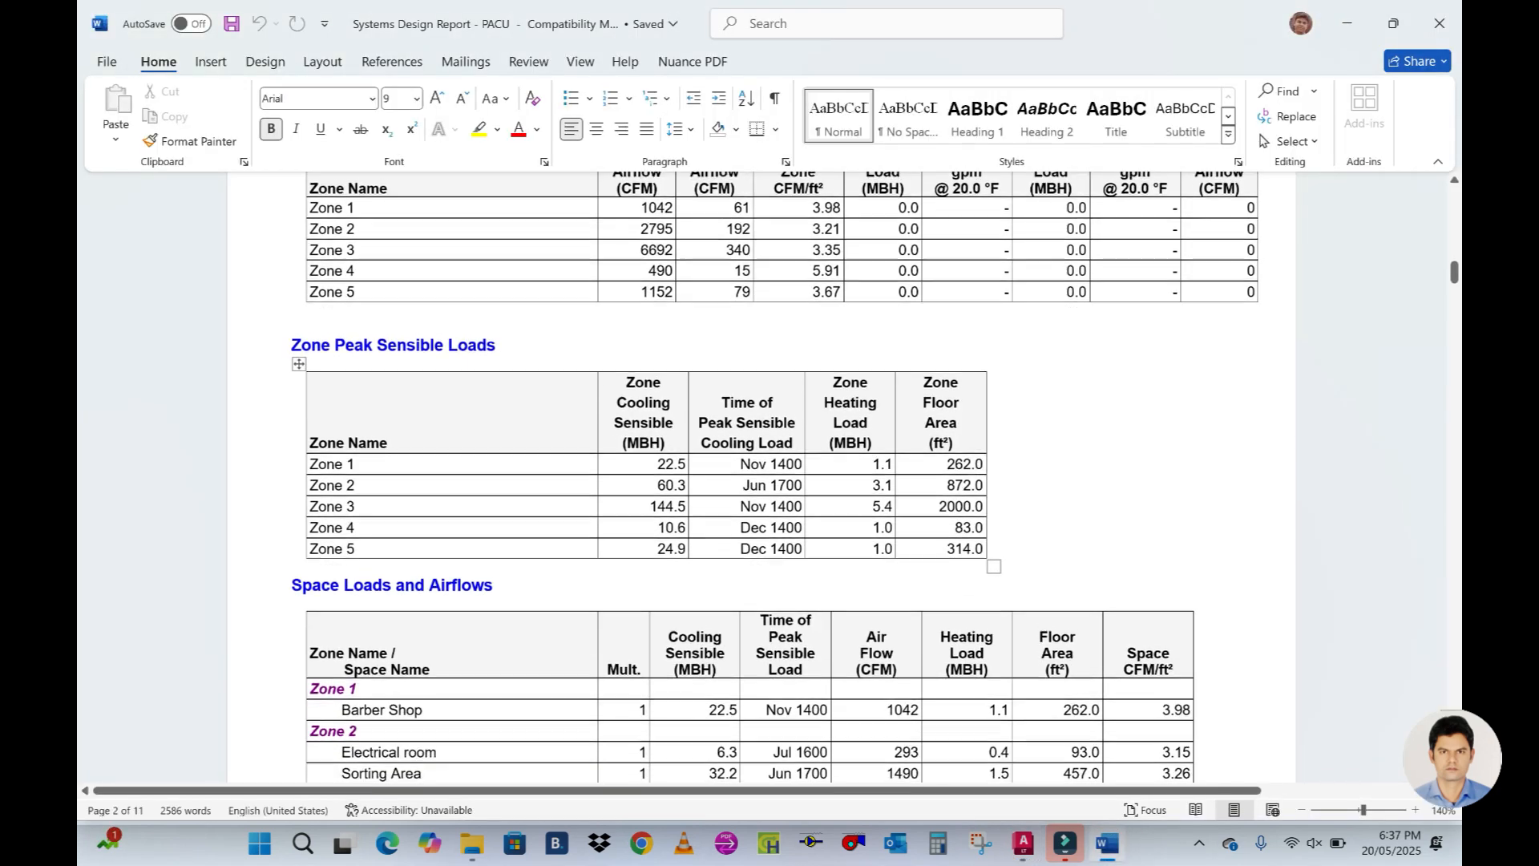
{"action": "scroll", "coordinate": [743, 473], "scroll_direction": "down", "scroll_amount": 4}
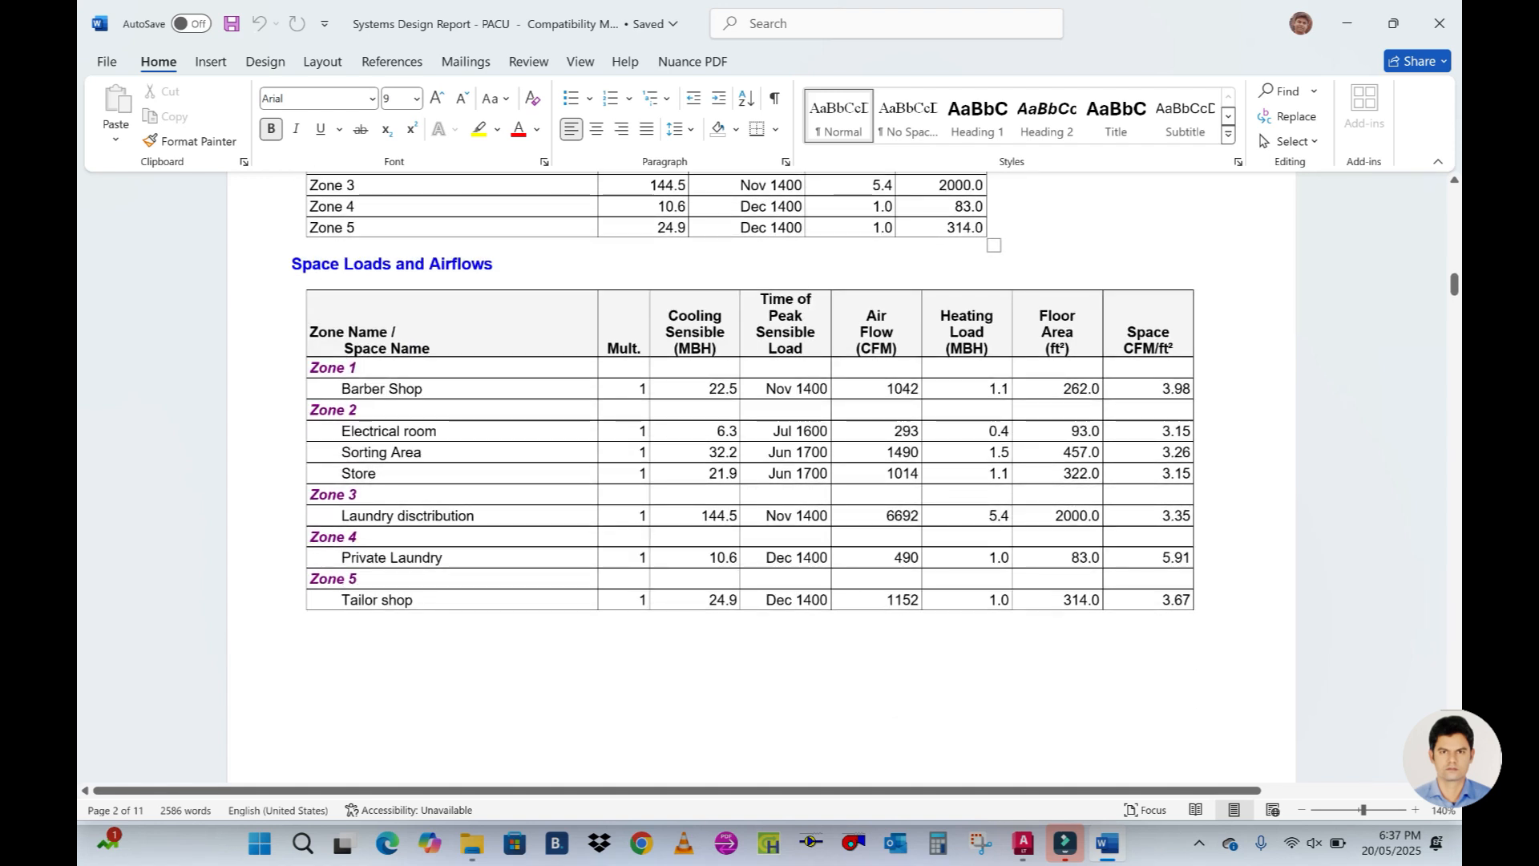
{"action": "left_click_drag", "start_coordinate": [877, 515], "coordinate": [913, 516]}
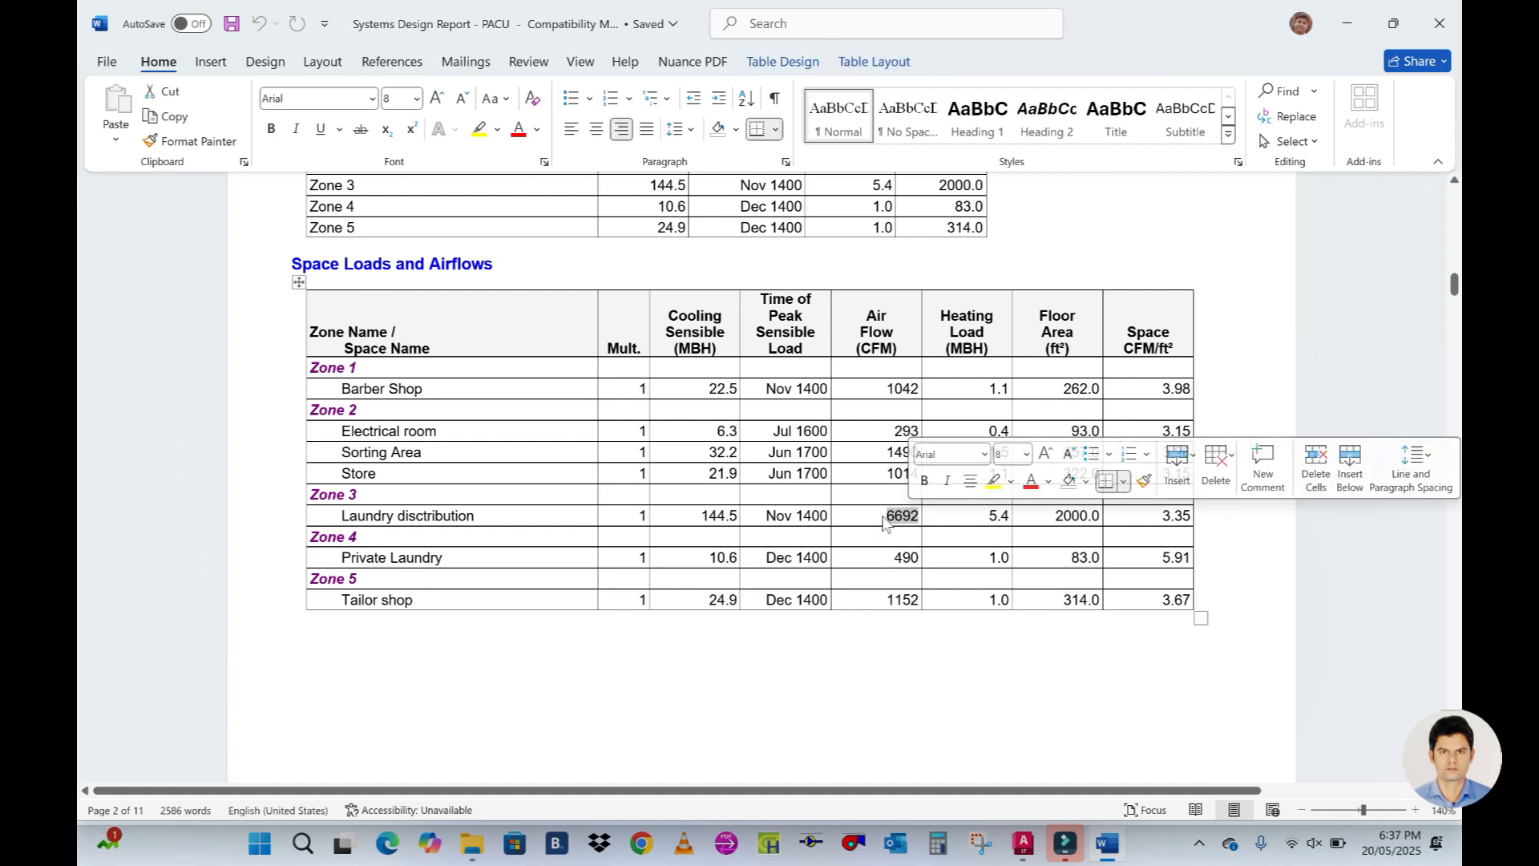
{"action": "left_click", "coordinate": [895, 558]}
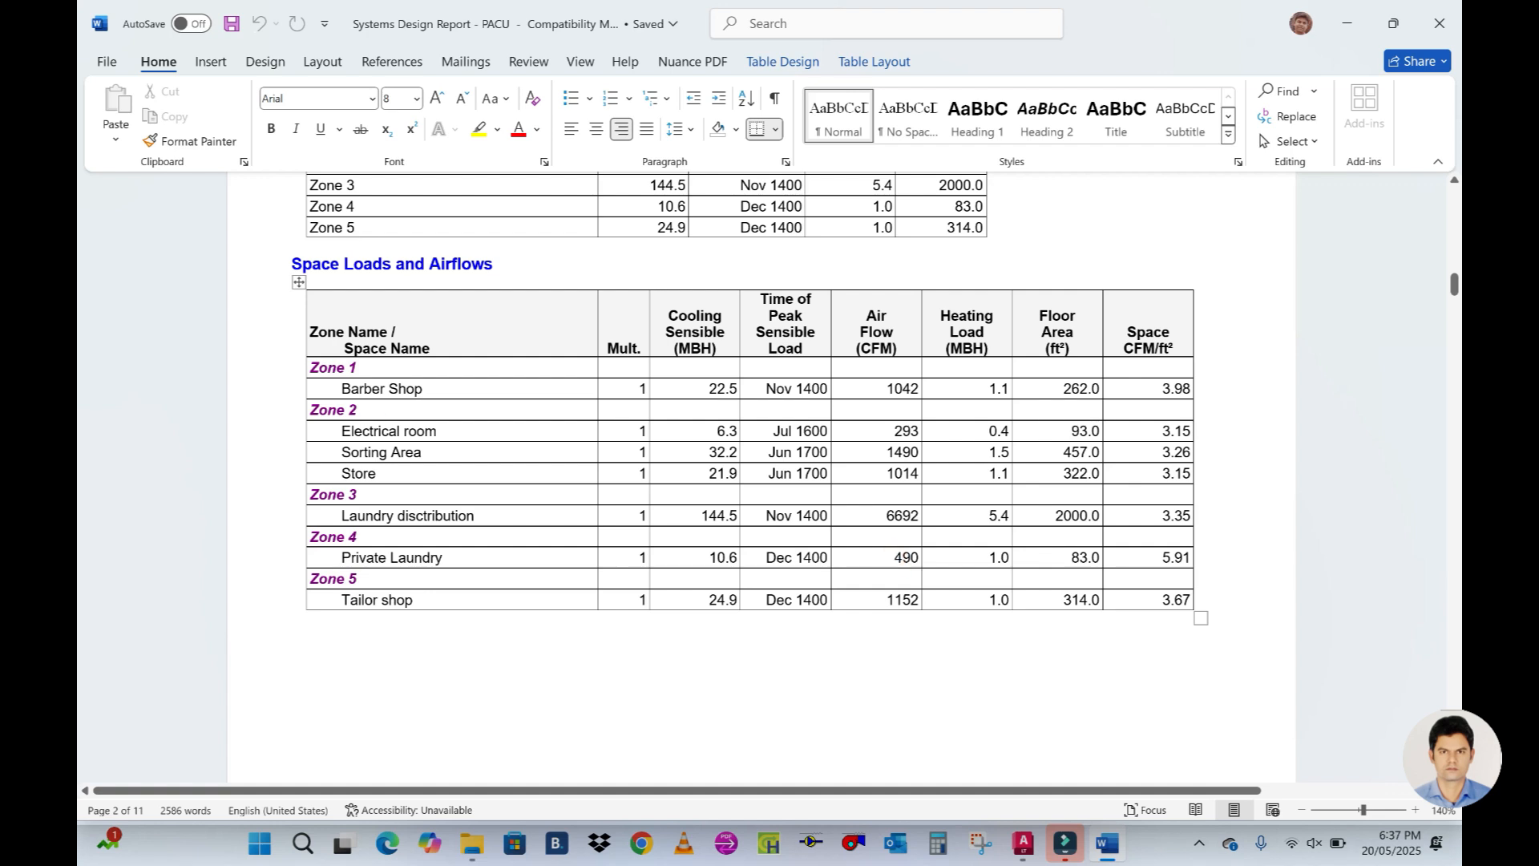
Open DuctSizer and place its window over the Space Loads and Airflows table of the Word report
{"action": "left_click", "coordinate": [1023, 842]}
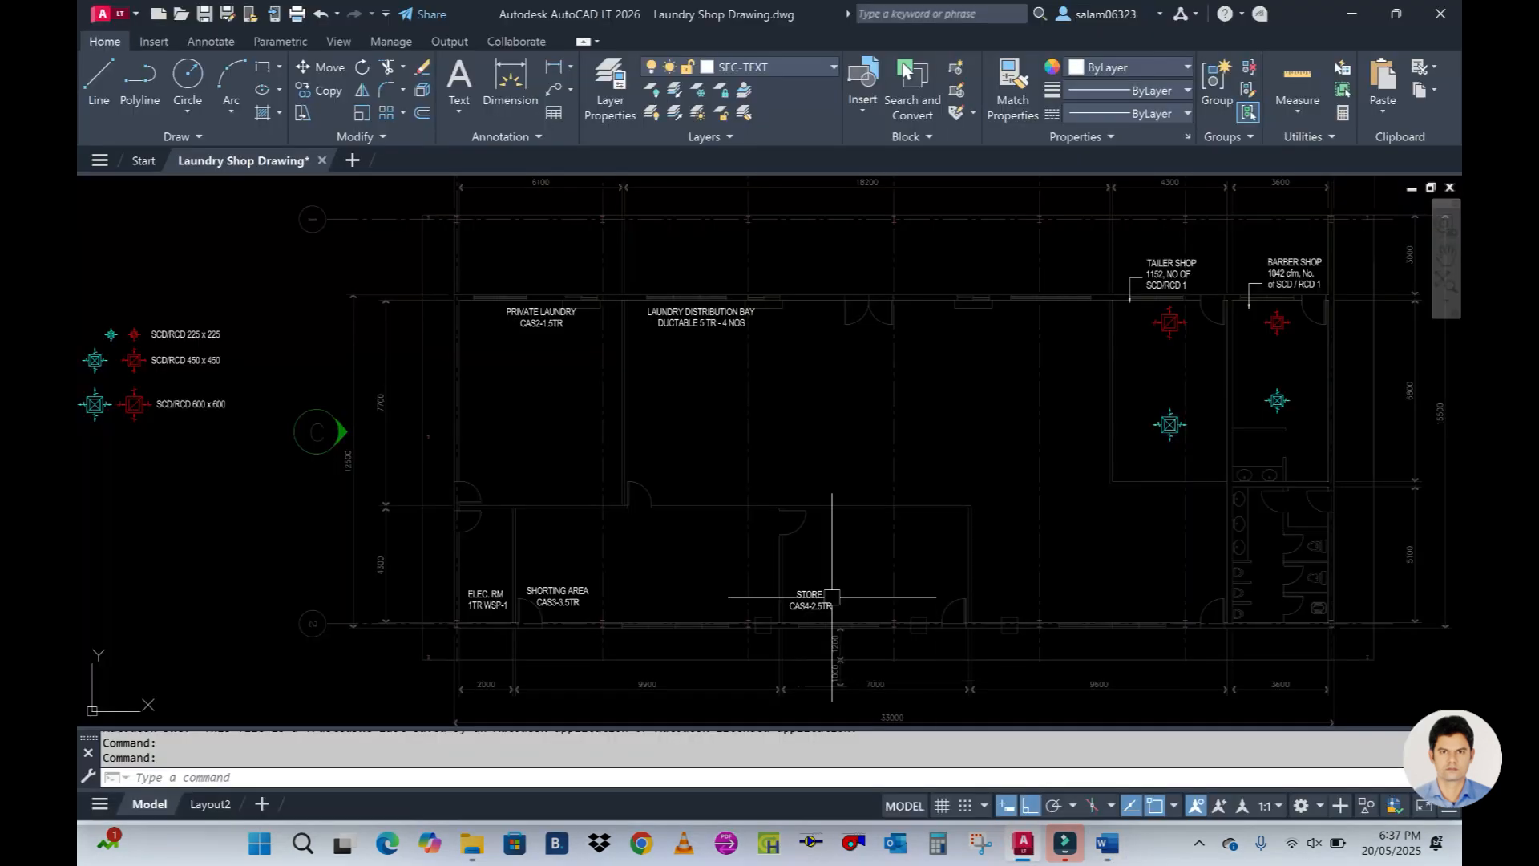
{"action": "middle_click_drag", "start_coordinate": [549, 409], "coordinate": [574, 420]}
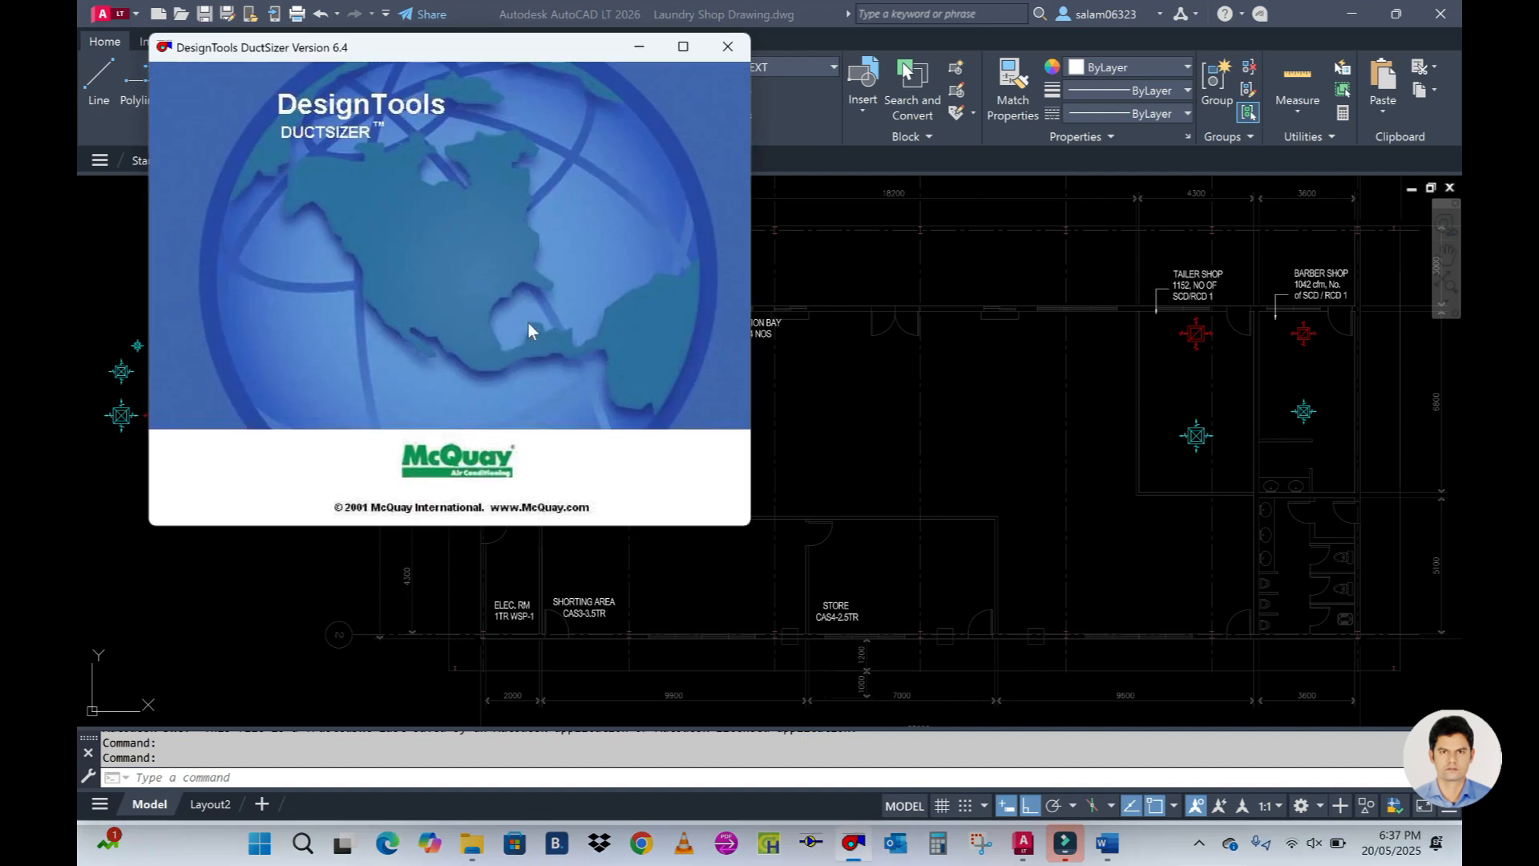
{"action": "left_click", "coordinate": [1107, 844]}
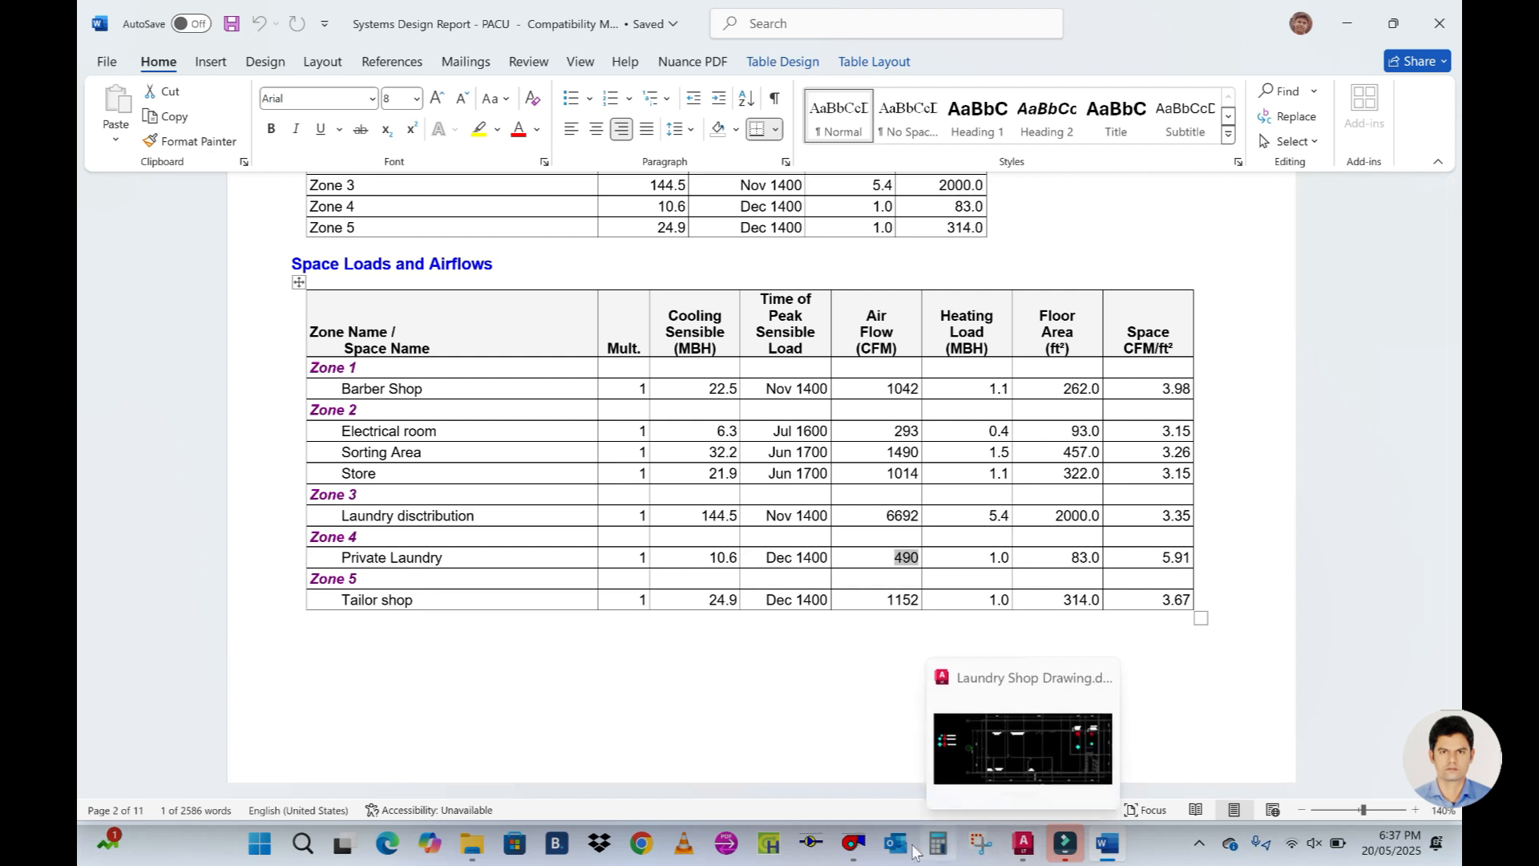
{"action": "left_click", "coordinate": [852, 844]}
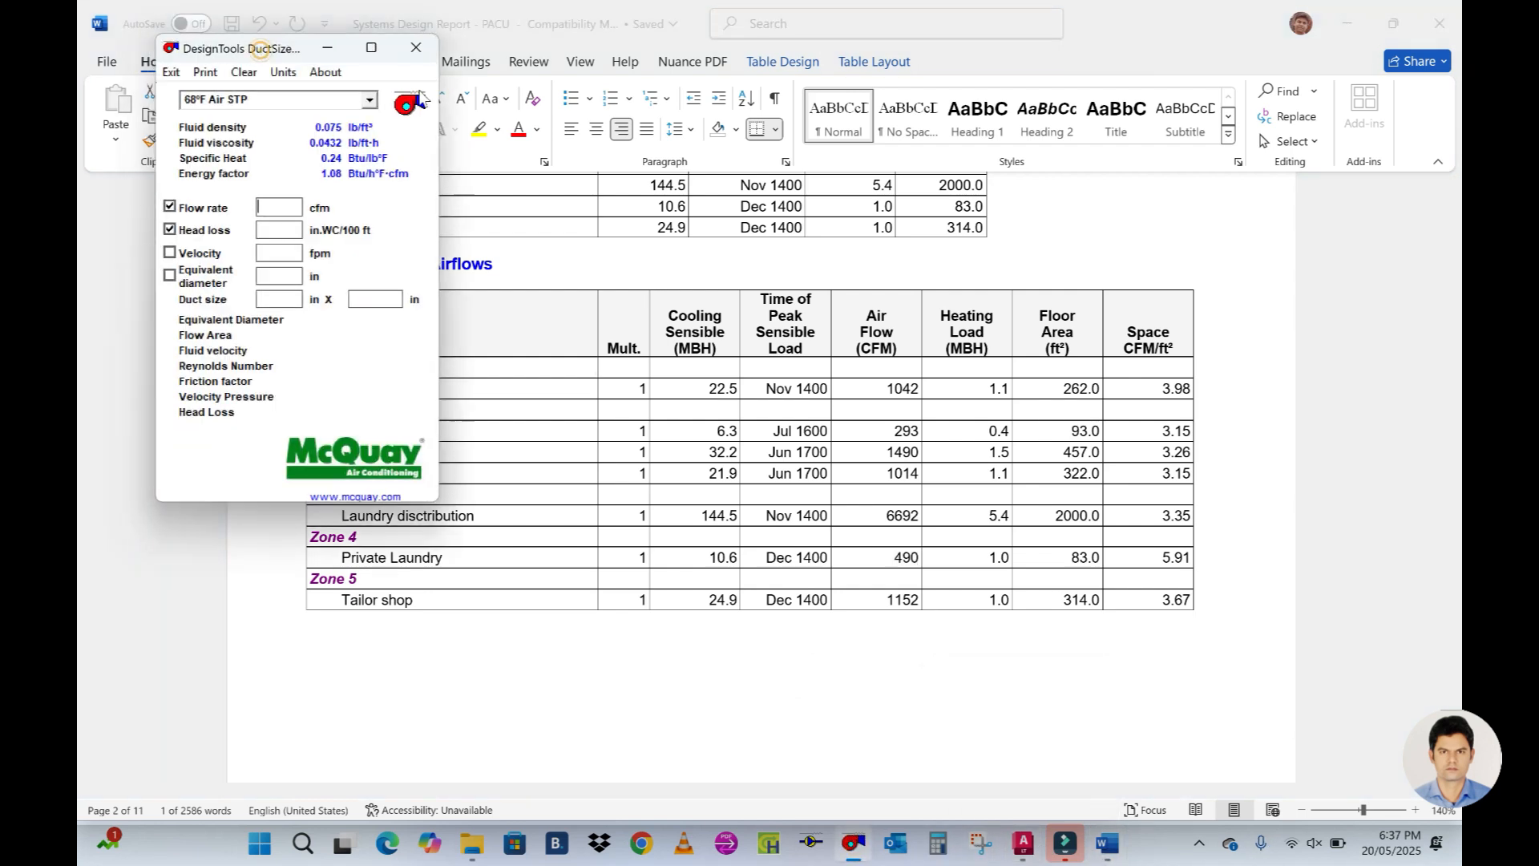
{"action": "left_click_drag", "start_coordinate": [226, 51], "coordinate": [546, 144]}
{"action": "left_click", "coordinate": [683, 139]}
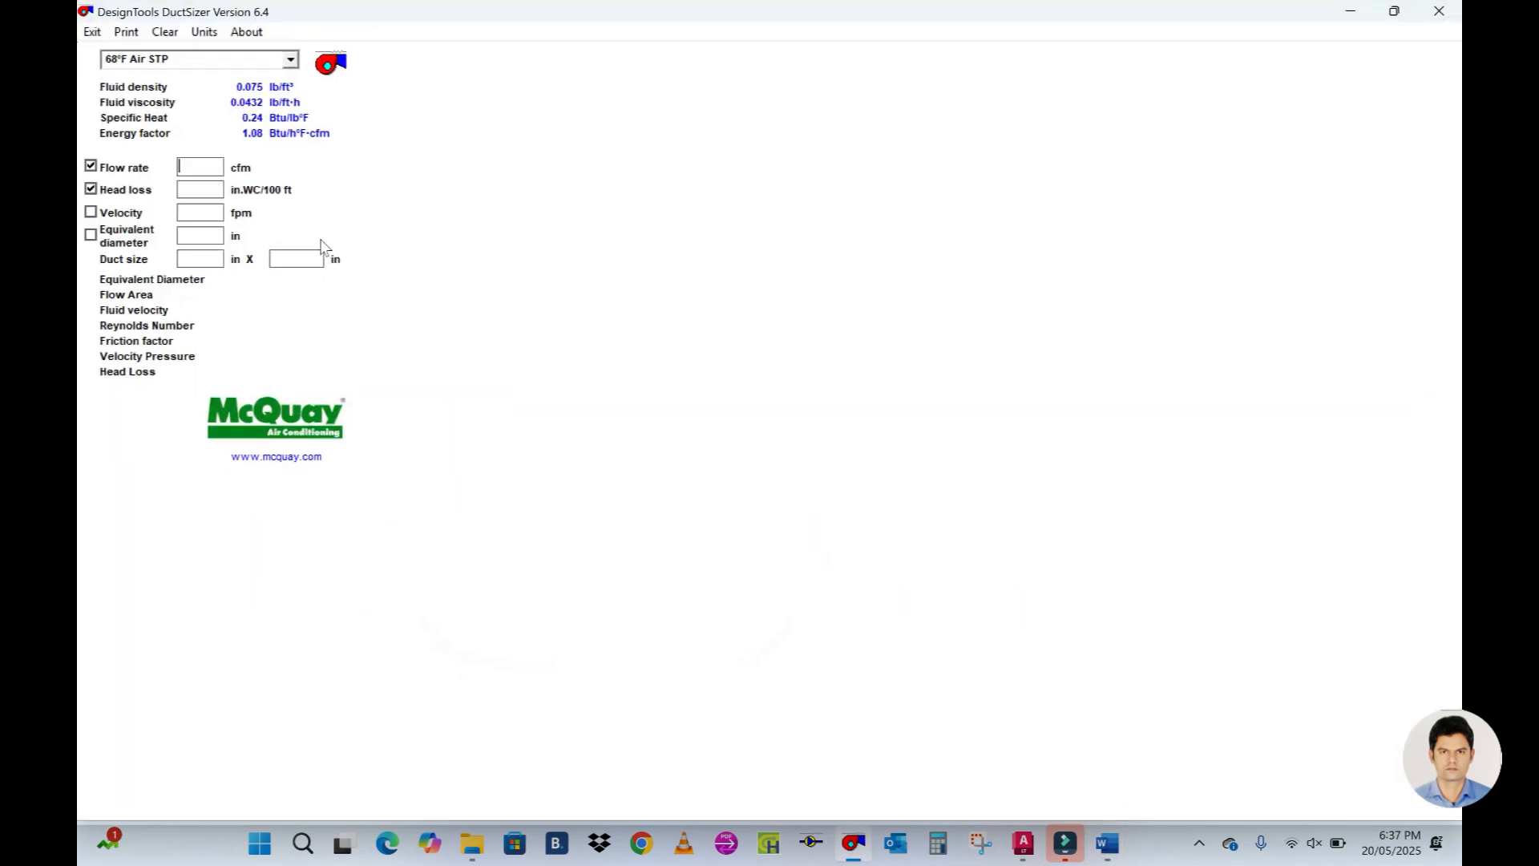
{"action": "left_click", "coordinate": [1394, 11]}
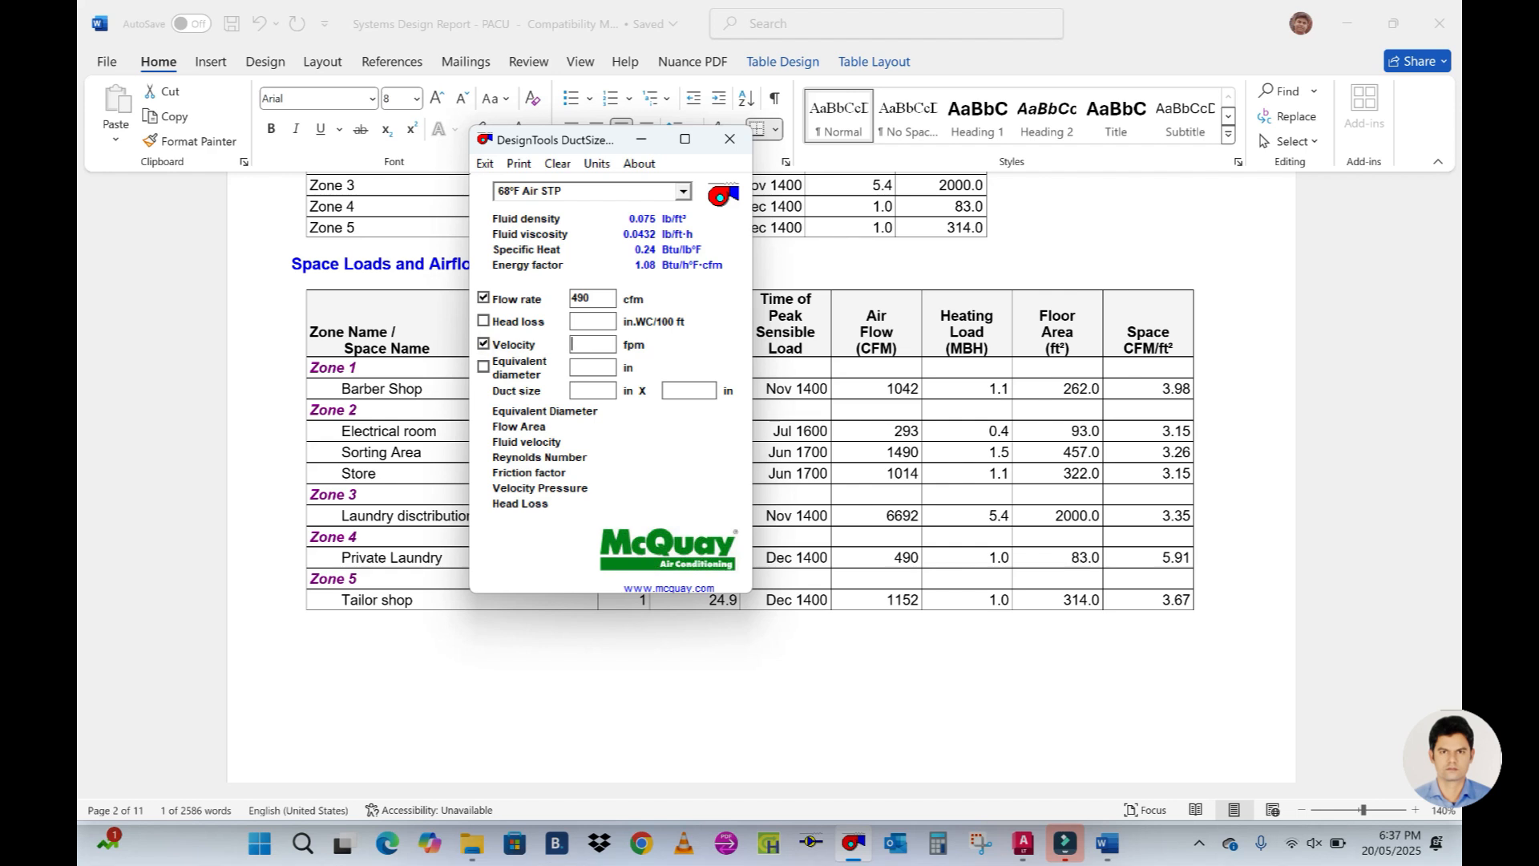
Size the private laundry duct in DuctSizer for 490 cfm at 500 fpm, with one duct side set to 12 in
{"action": "type", "text": "500"}
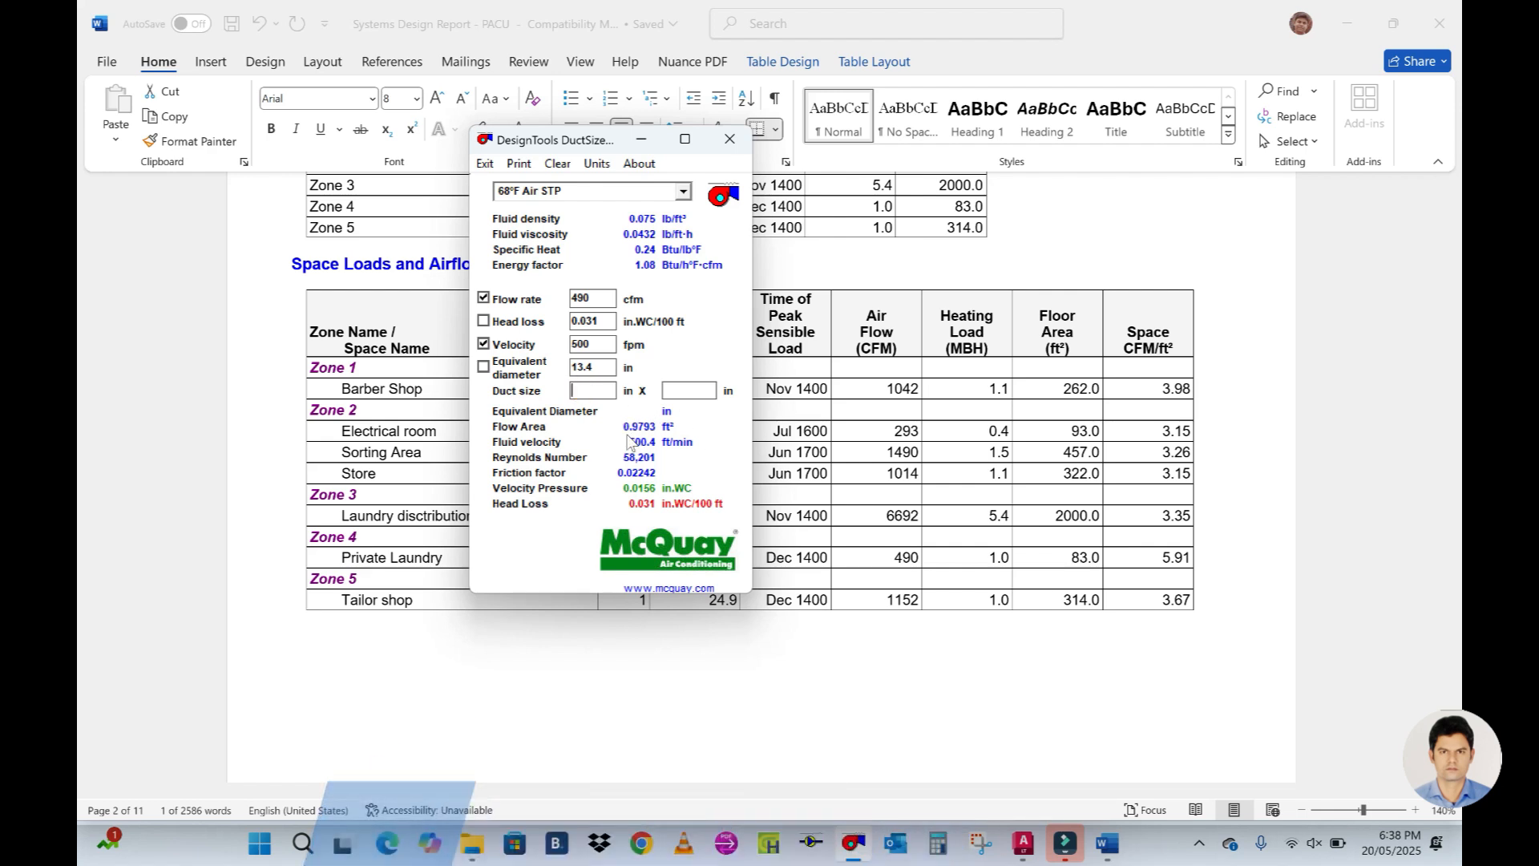
{"action": "type", "text": "1"}
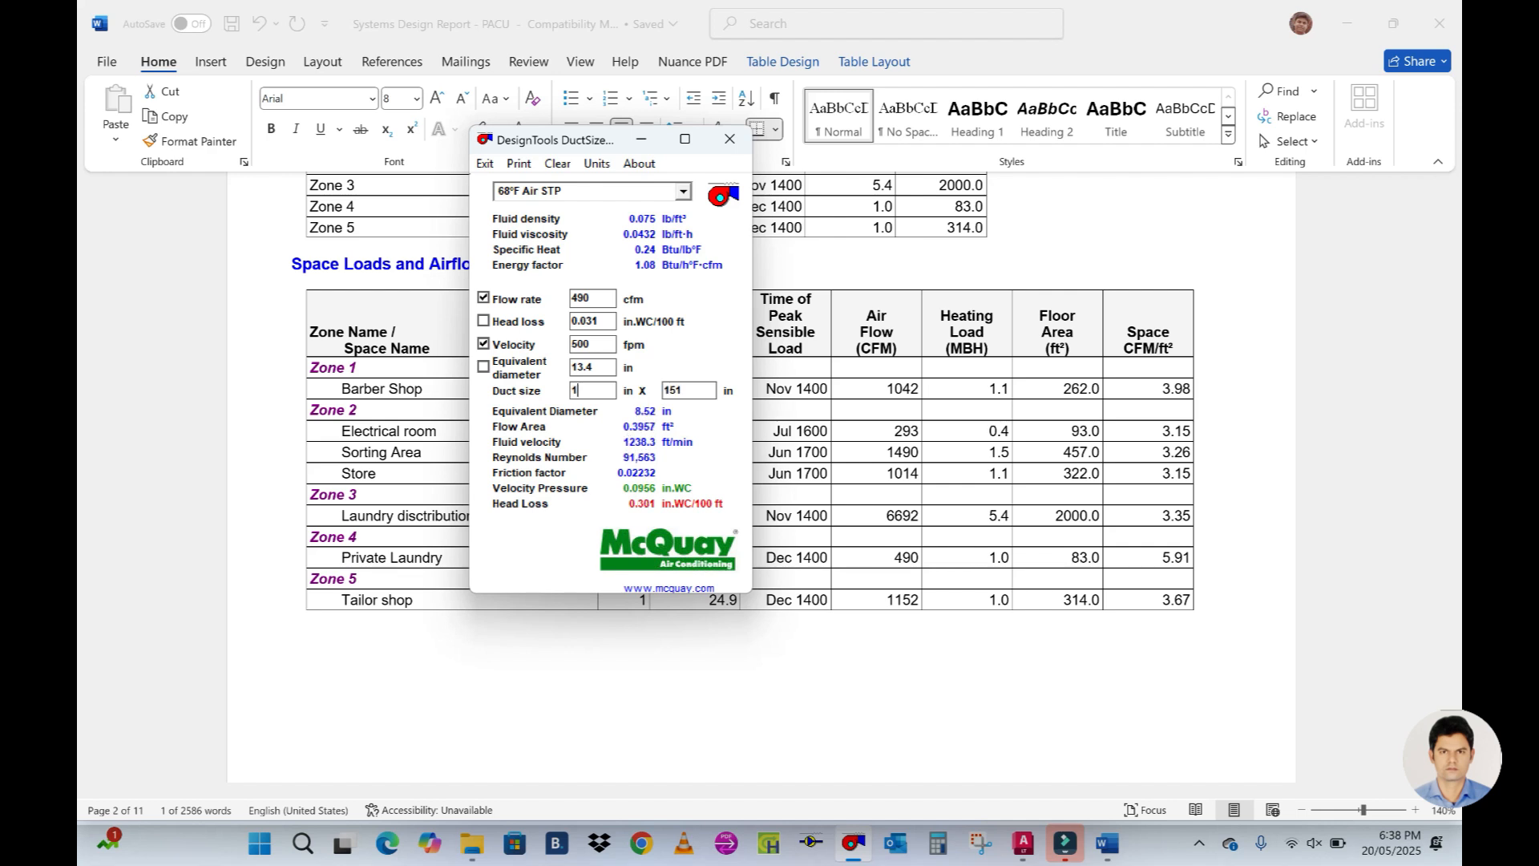
{"action": "type", "text": "6"}
{"action": "key", "text": "BackSpace"}
{"action": "type", "text": "2"}
{"action": "key", "text": "BackSpace"}
{"action": "type", "text": "2"}
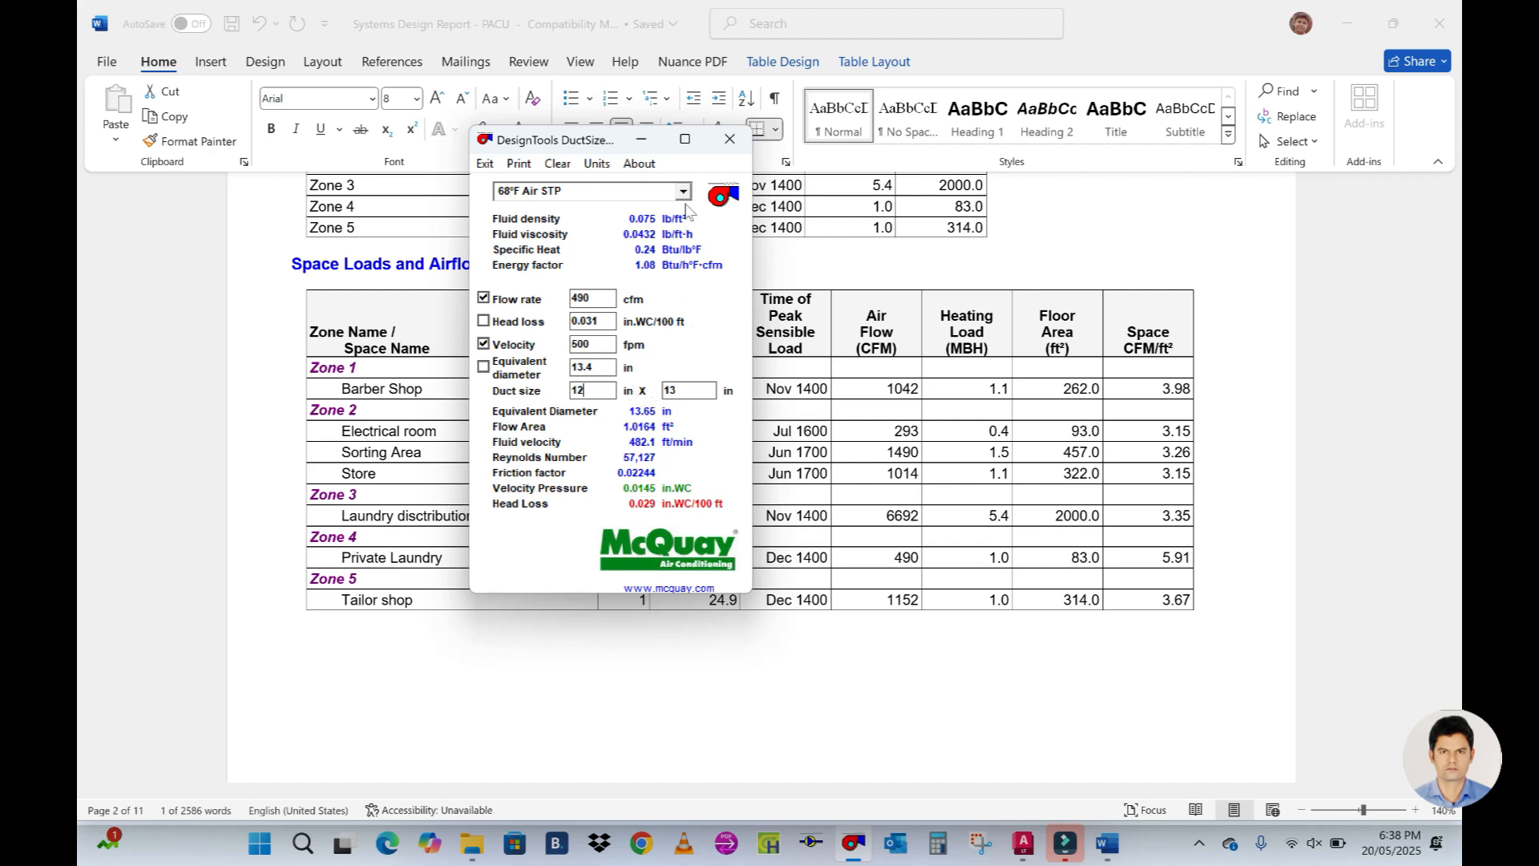
{"action": "left_click", "coordinate": [642, 141]}
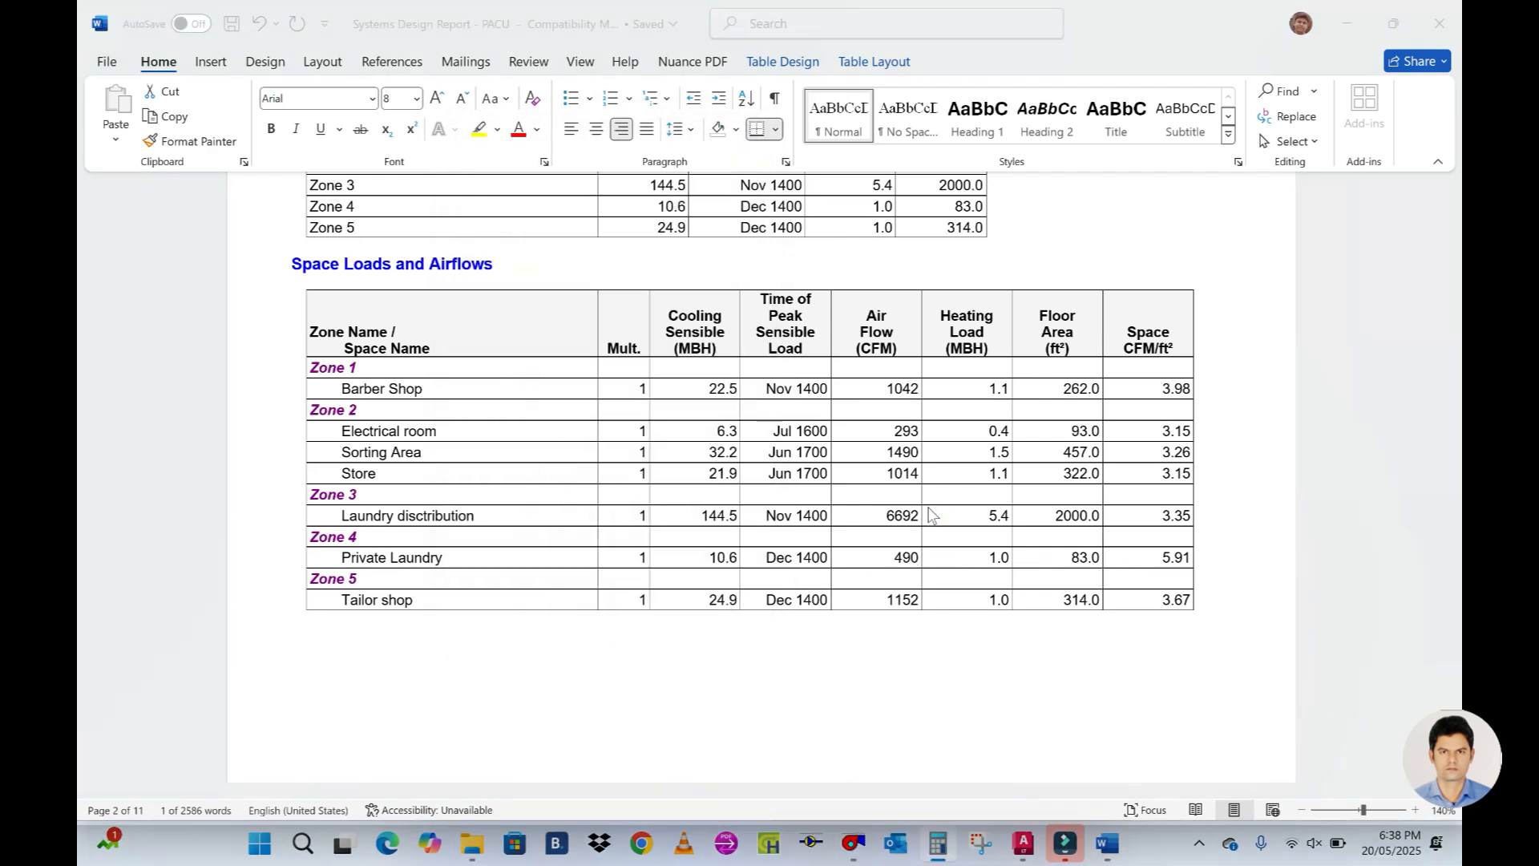
Switch to Calculator and multiply 14 by 25 to convert the neck size to millimetres
{"action": "left_click", "coordinate": [993, 622]}
{"action": "left_click", "coordinate": [994, 574]}
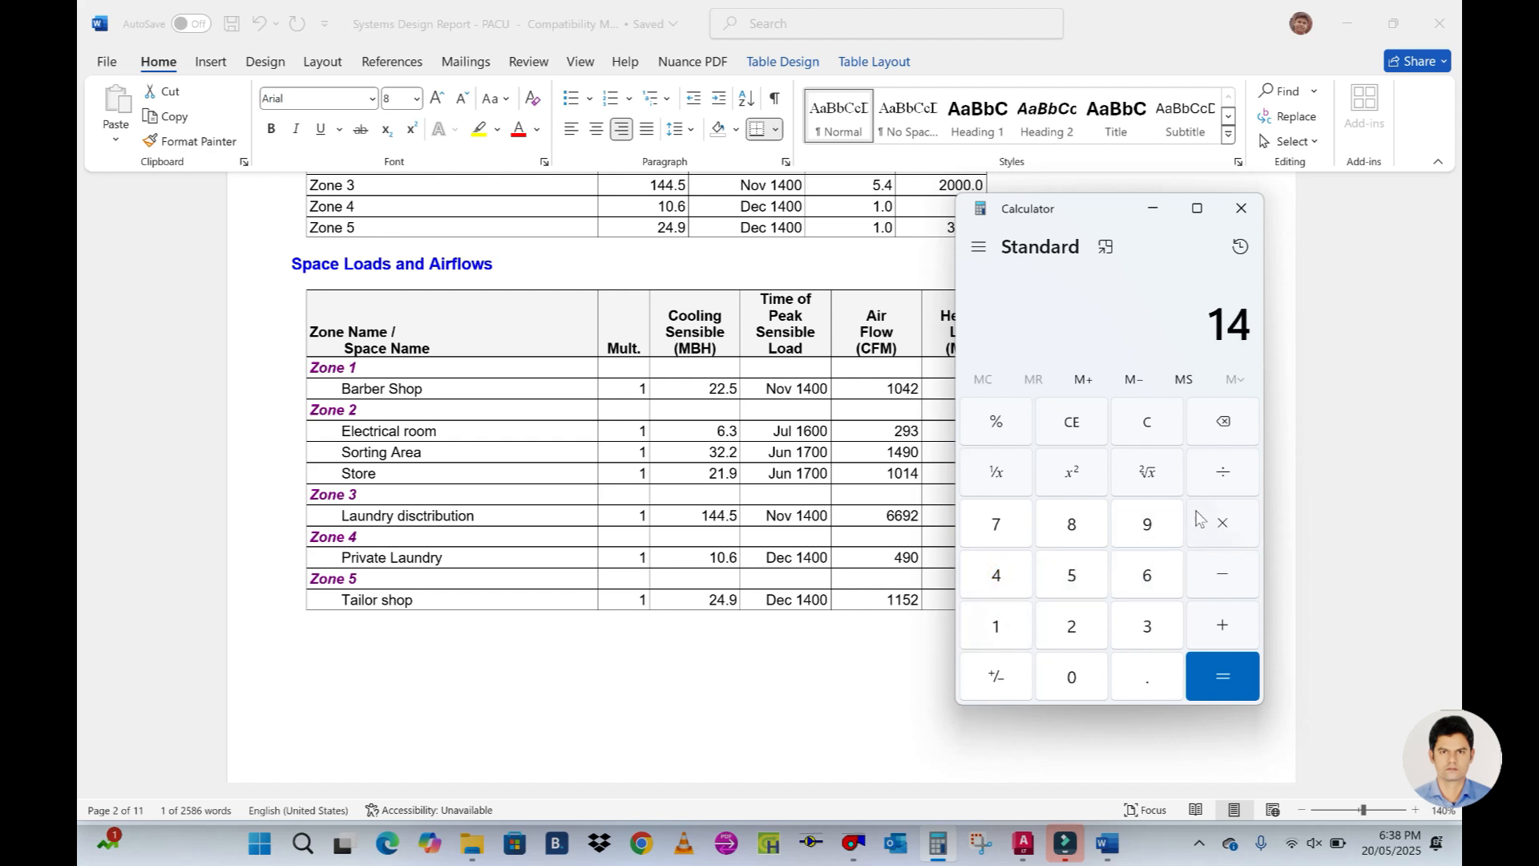
{"action": "left_click", "coordinate": [1059, 627]}
{"action": "left_click", "coordinate": [1071, 575]}
{"action": "left_click", "coordinate": [1223, 676]}
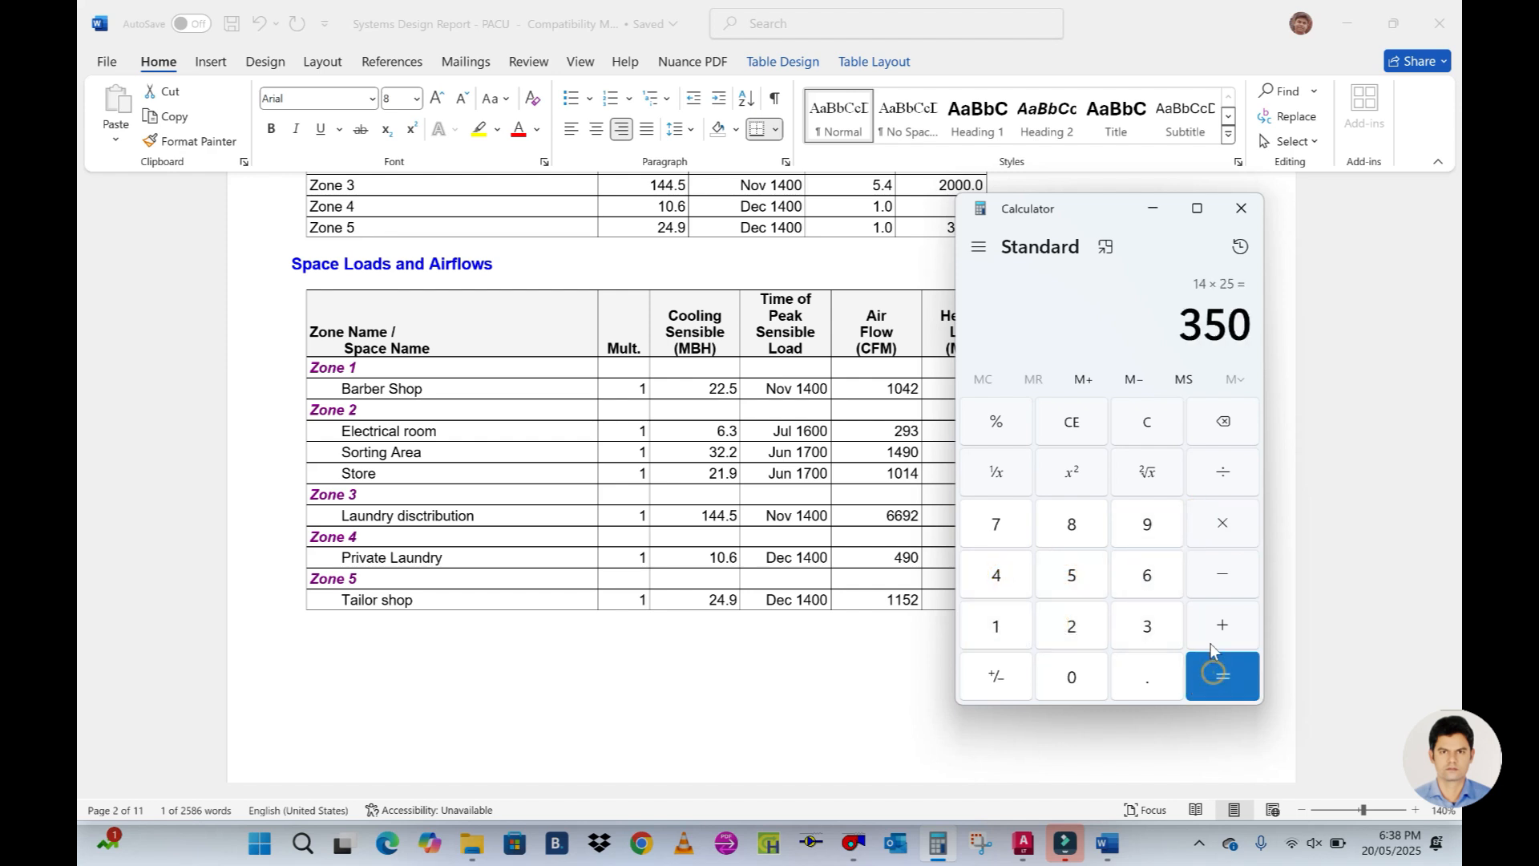
{"action": "left_click", "coordinate": [1153, 208]}
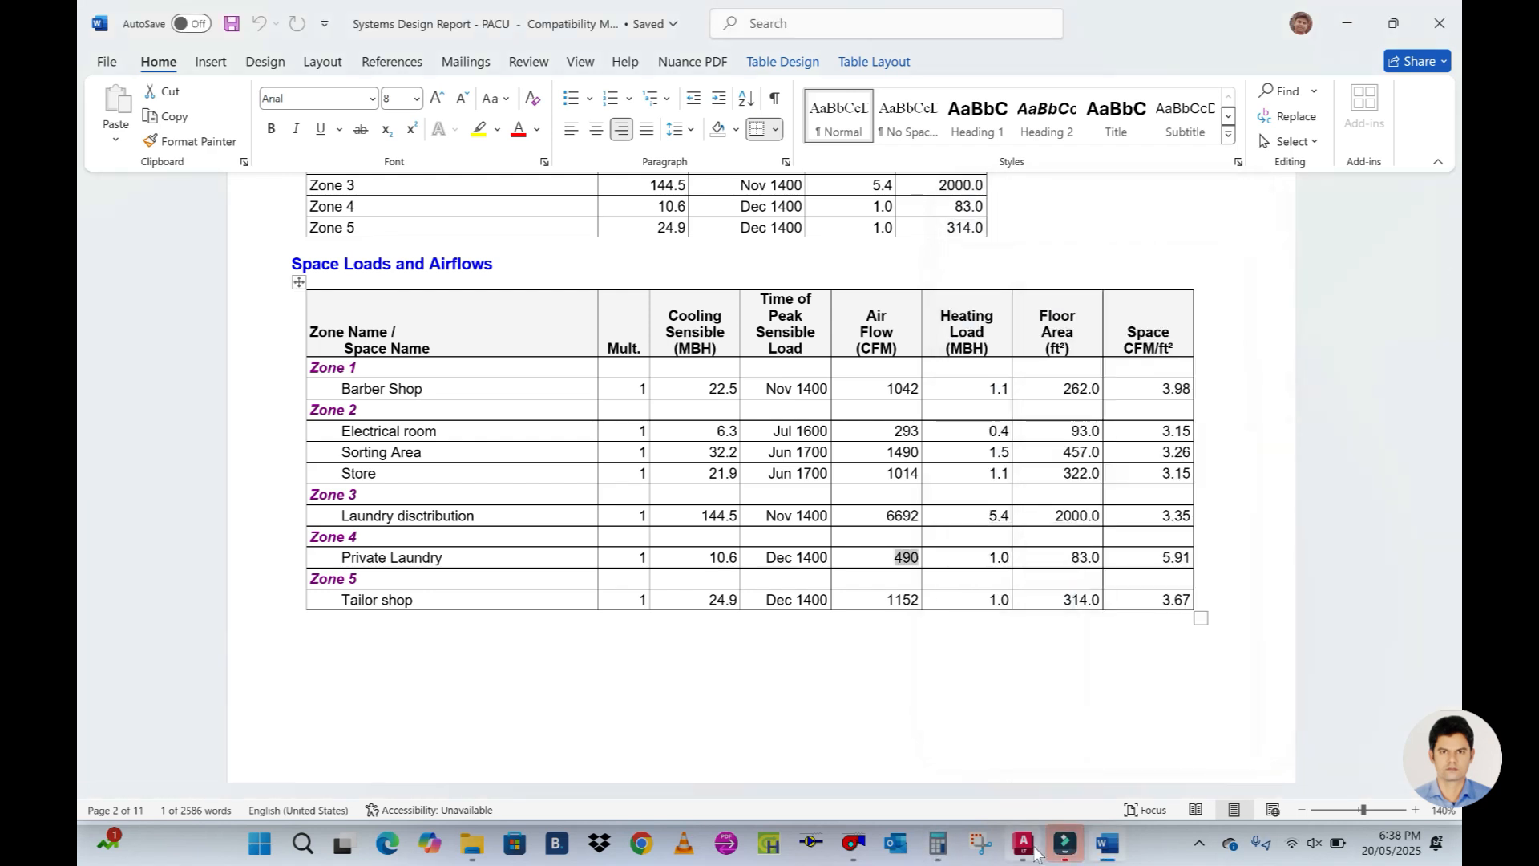
Switch to the AutoCAD drawing and examine the diffuser sizes in the SCD/RCD legend
{"action": "left_click", "coordinate": [1023, 845]}
{"action": "scroll", "coordinate": [217, 426], "scroll_direction": "up", "scroll_amount": 3}
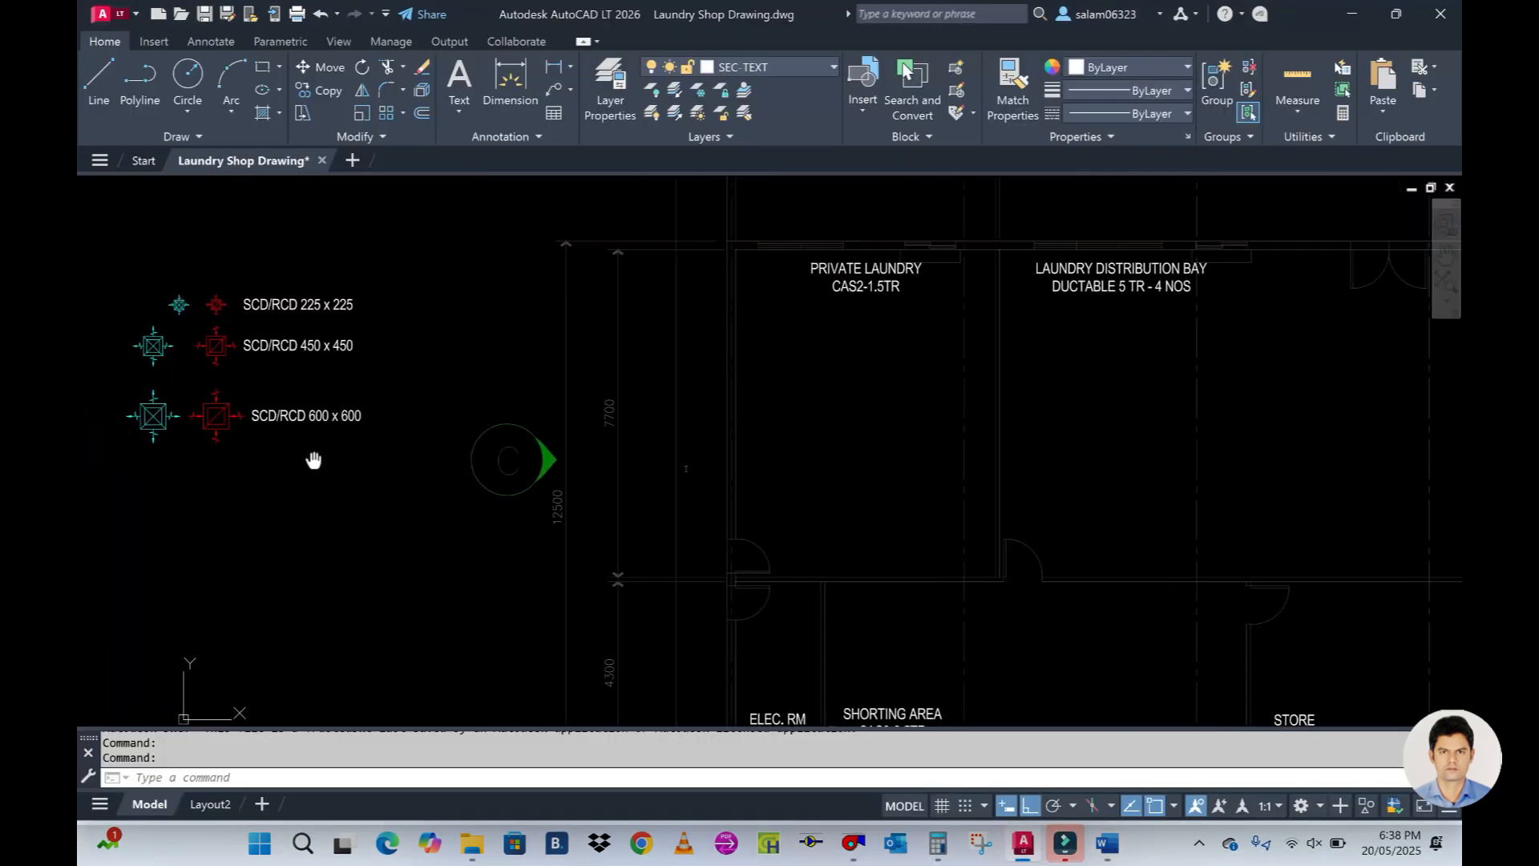
{"action": "scroll", "coordinate": [314, 352], "scroll_direction": "up", "scroll_amount": 4}
{"action": "scroll", "coordinate": [601, 356], "scroll_direction": "down", "scroll_amount": 2}
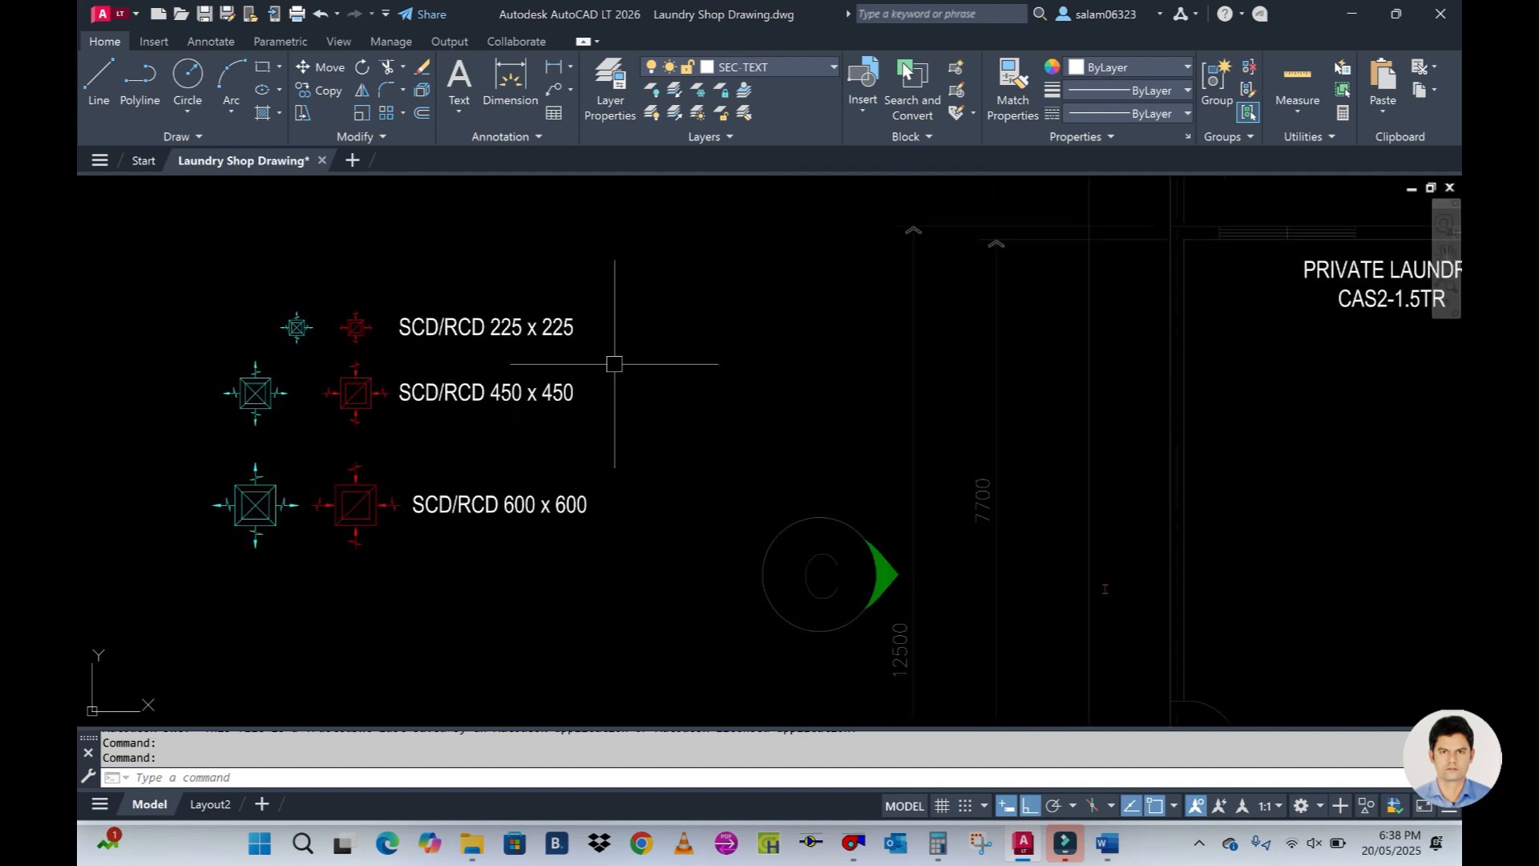
{"action": "scroll", "coordinate": [690, 459], "scroll_direction": "down", "scroll_amount": 2}
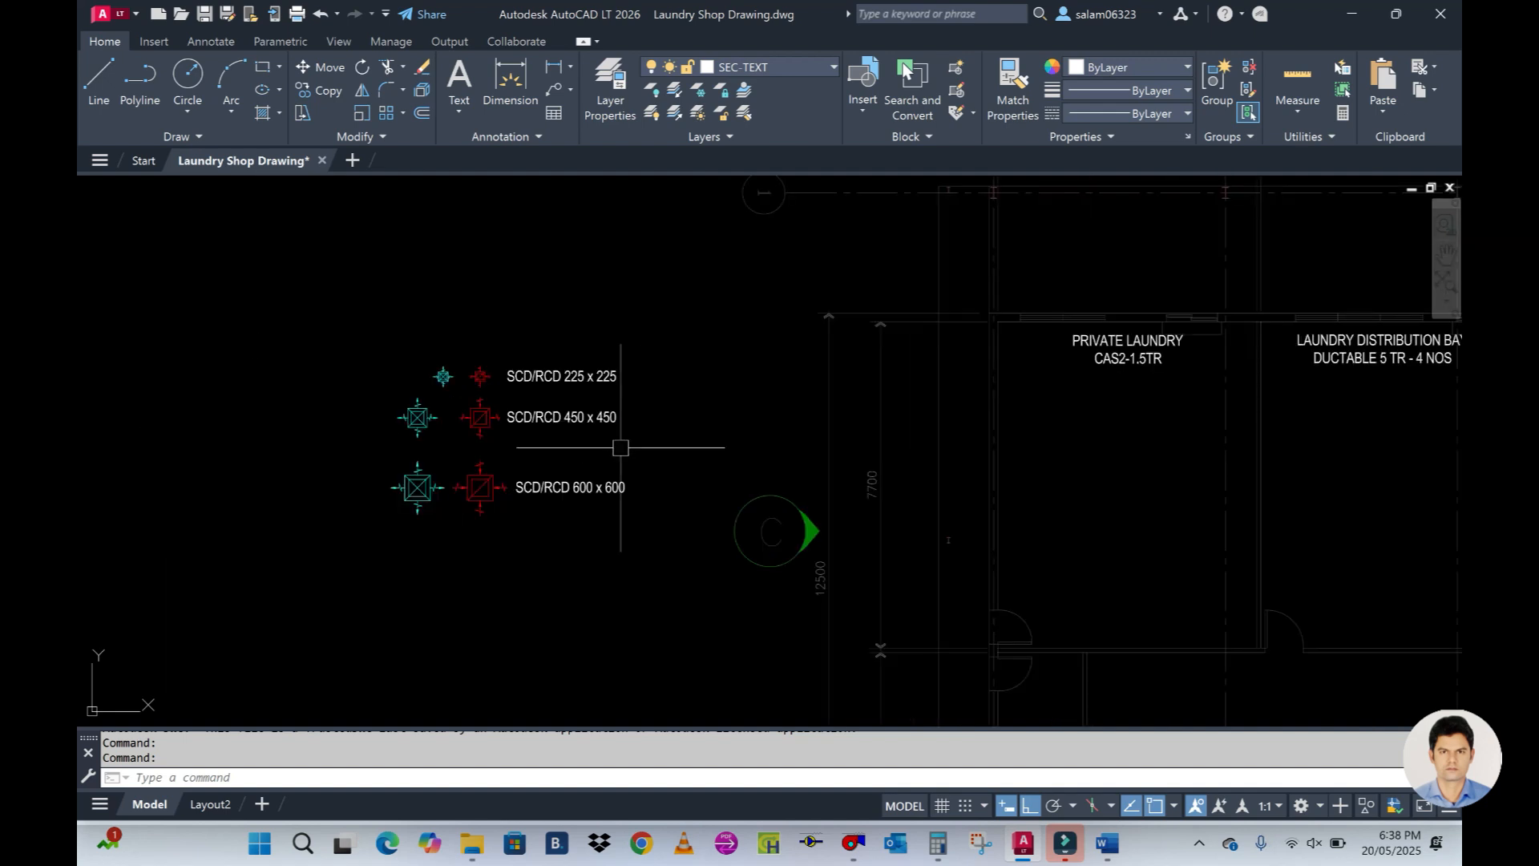
{"action": "type", "text": "o"}
{"action": "key", "text": "Return"}
{"action": "key", "text": "Escape"}
{"action": "key", "text": "Escape"}
Copy the SCD/RCD 450 x 450 legend row with both diffuser symbols straight down below the 600 x 600 row
{"action": "type", "text": "CO"}
{"action": "key", "text": "Return"}
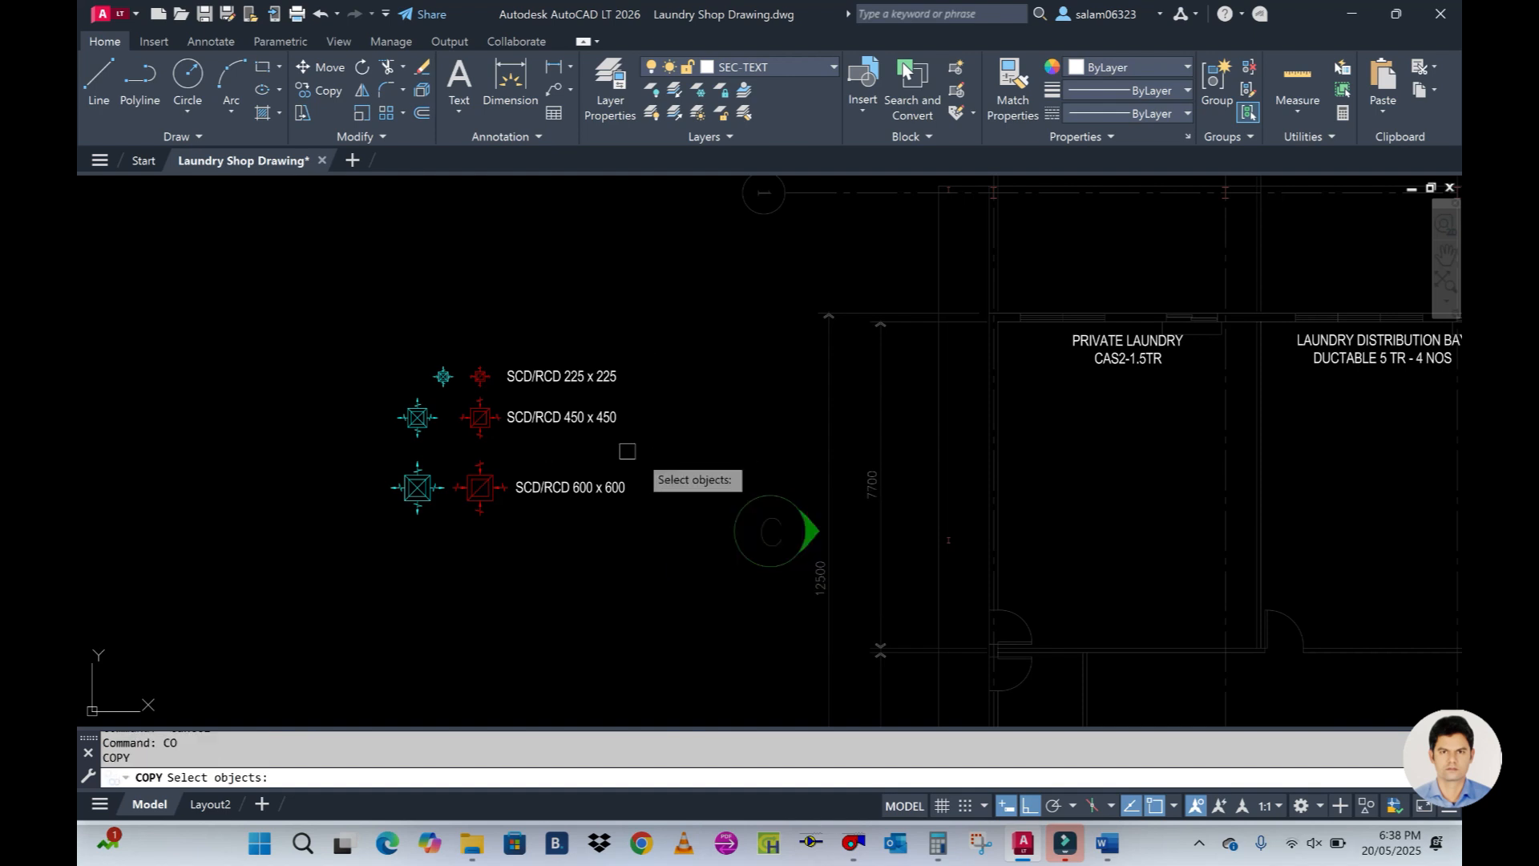
{"action": "scroll", "coordinate": [457, 421], "scroll_direction": "up", "scroll_amount": 2}
{"action": "left_click", "coordinate": [705, 433]}
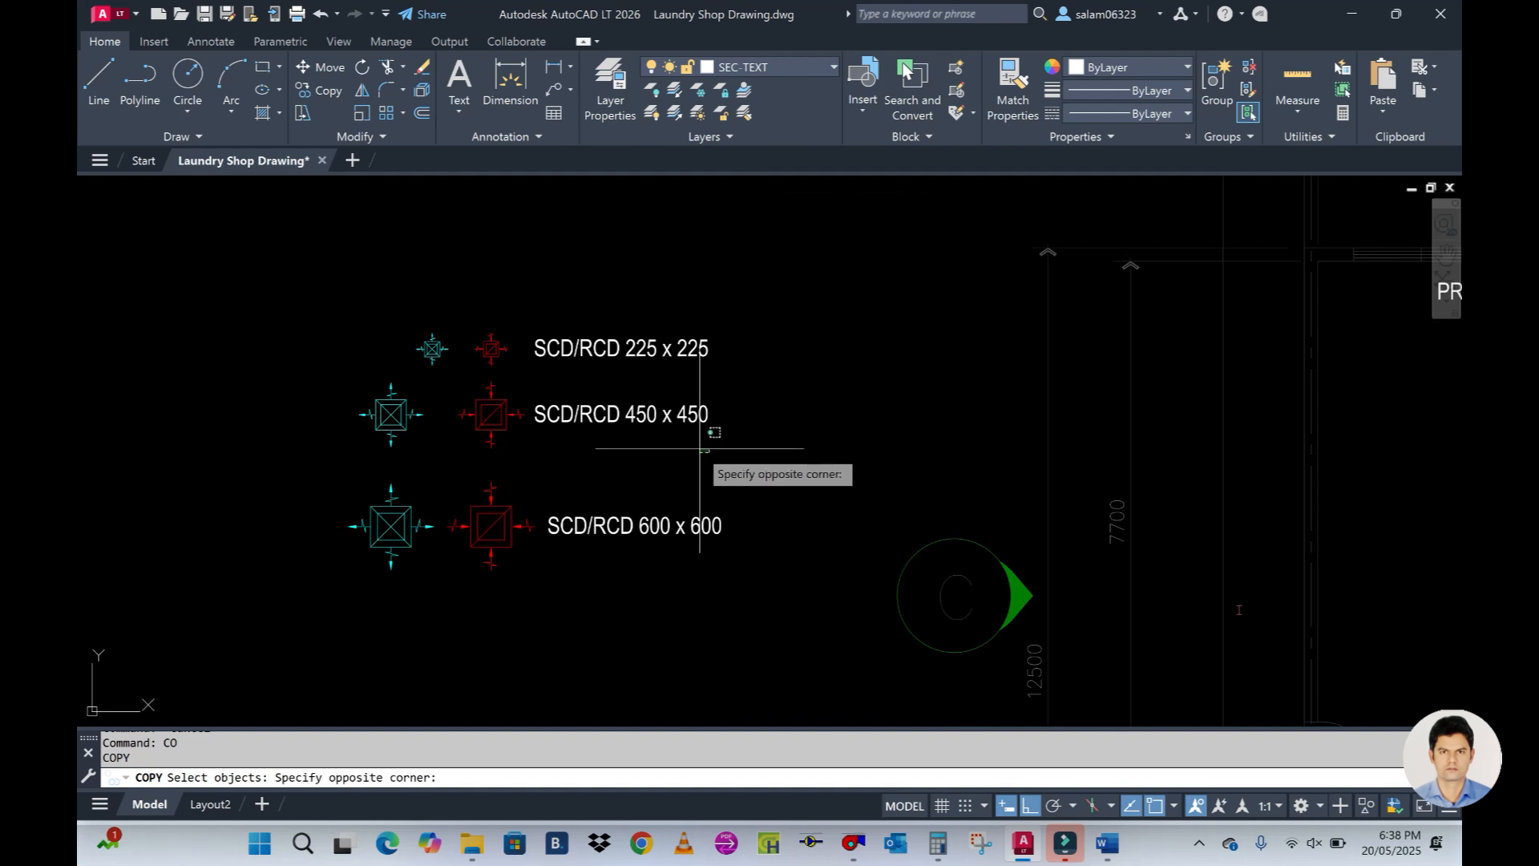
{"action": "left_click", "coordinate": [369, 407]}
{"action": "scroll", "coordinate": [557, 401], "scroll_direction": "down", "scroll_amount": 1}
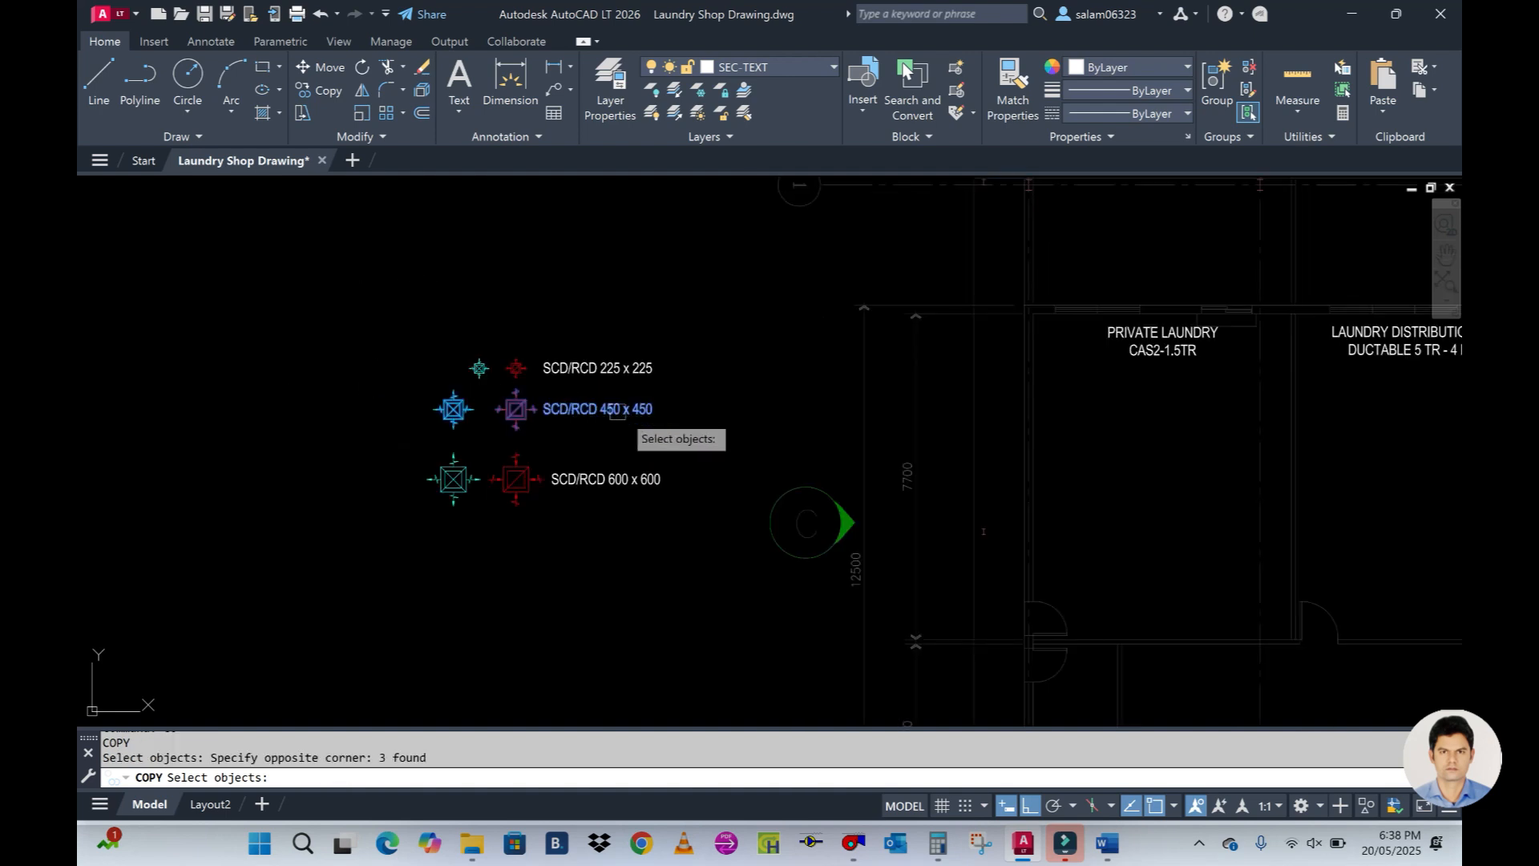
{"action": "key", "text": "Return"}
{"action": "left_click", "coordinate": [679, 430]}
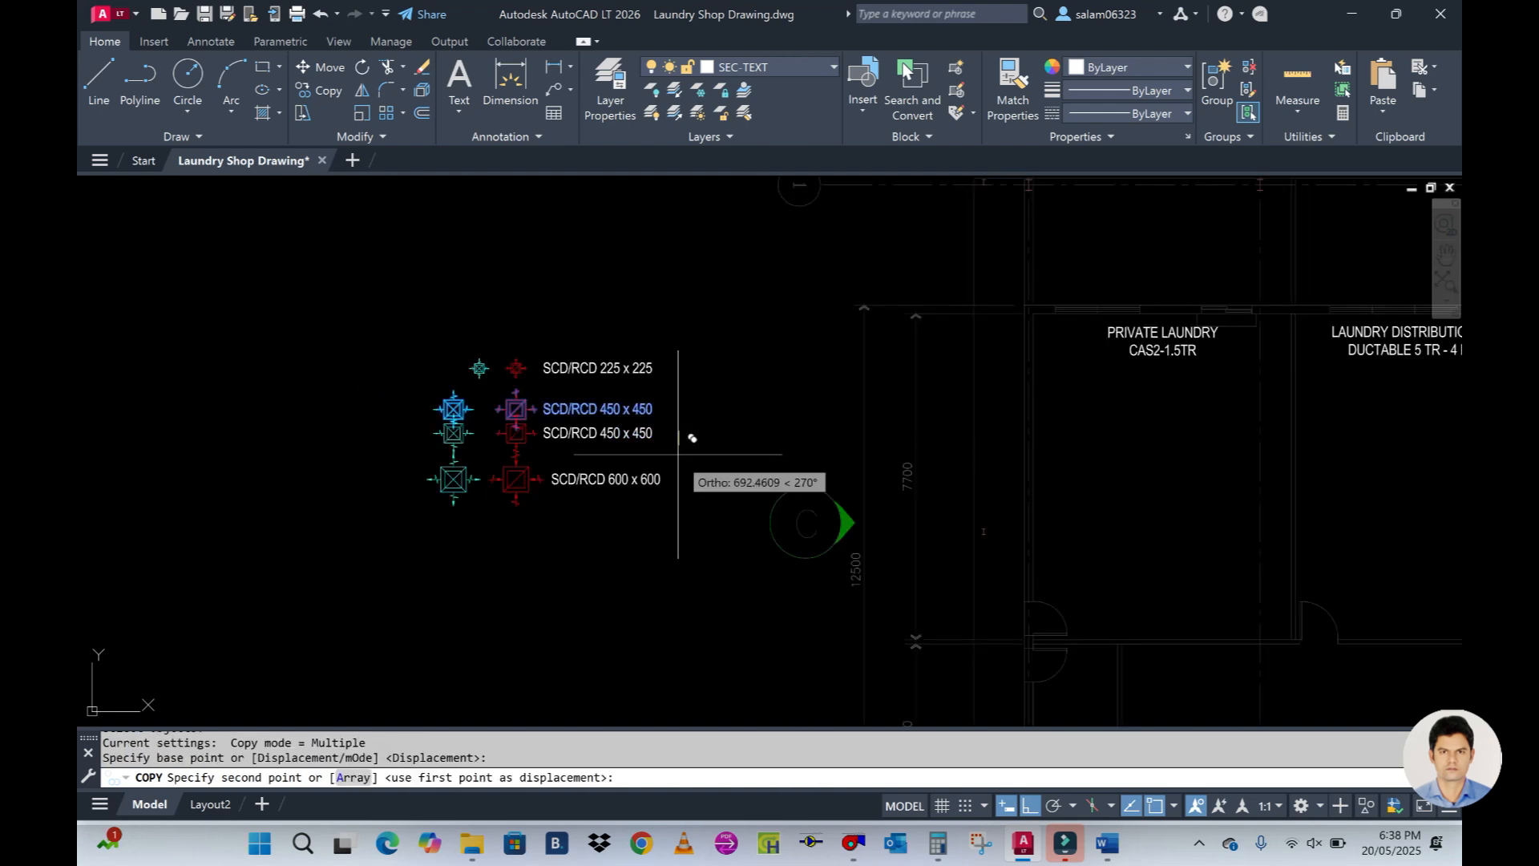
{"action": "left_click", "coordinate": [678, 563]}
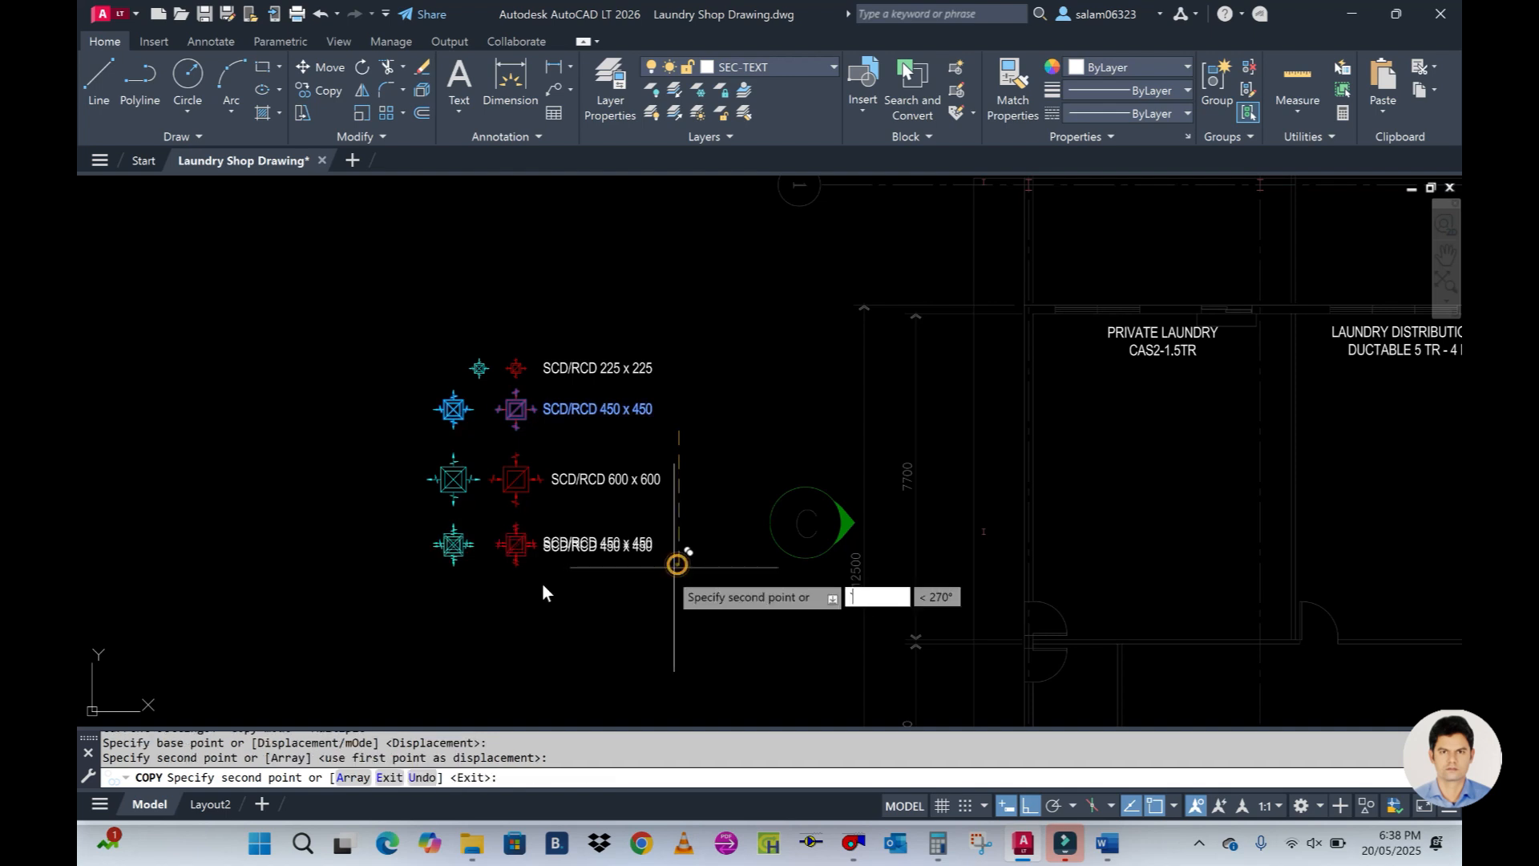
{"action": "scroll", "coordinate": [542, 561], "scroll_direction": "up", "scroll_amount": 2}
{"action": "key", "text": "Escape"}
Change the copied legend label below the 600 x 600 row to "SCD/RCD 350 x 350"
{"action": "scroll", "coordinate": [568, 547], "scroll_direction": "up", "scroll_amount": 2}
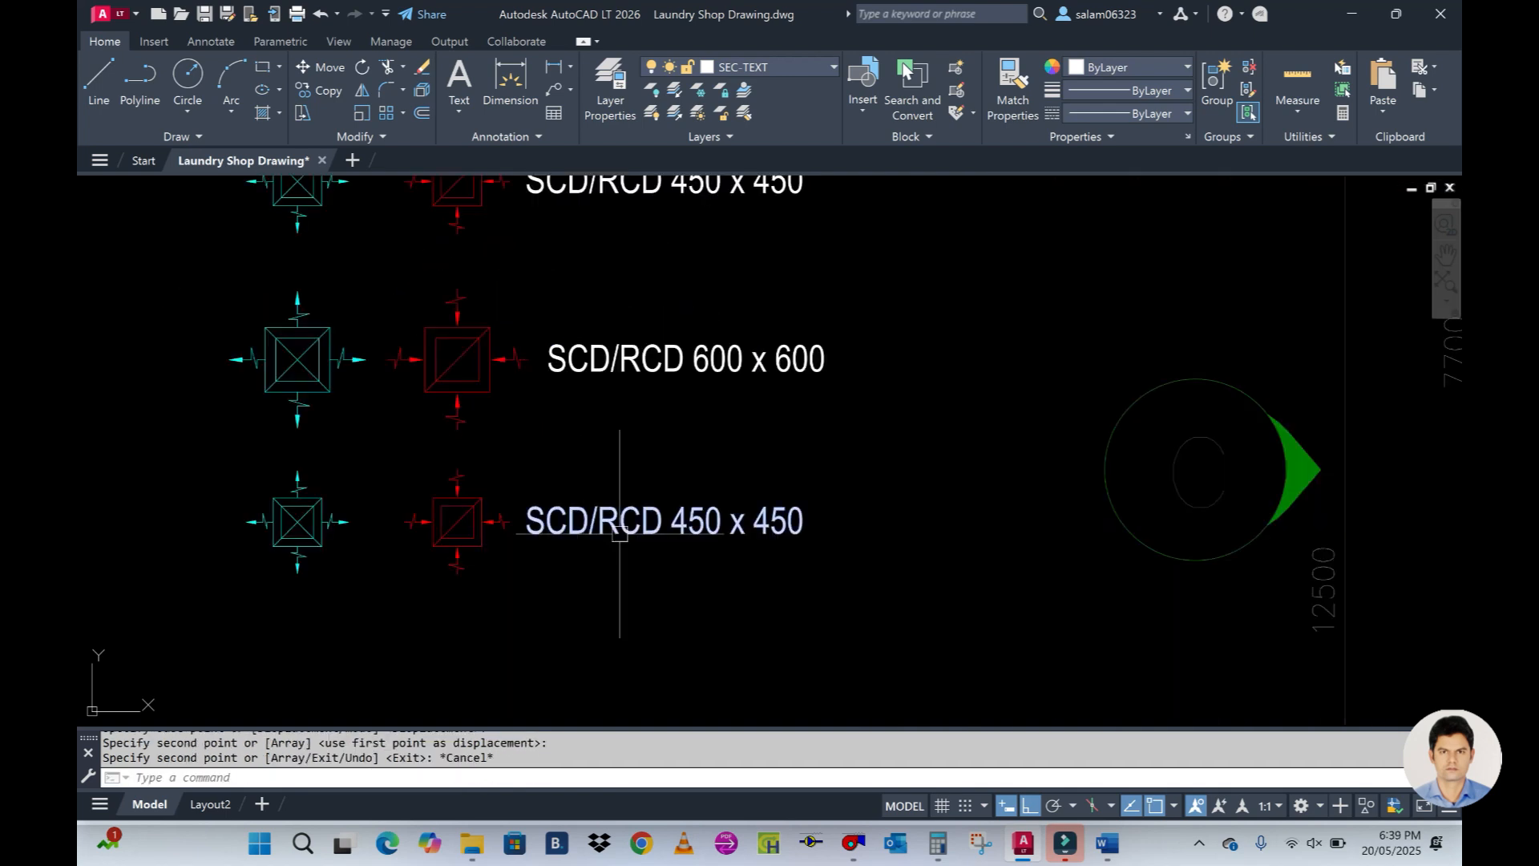
{"action": "left_click", "coordinate": [569, 545]}
{"action": "double_click", "coordinate": [632, 522]}
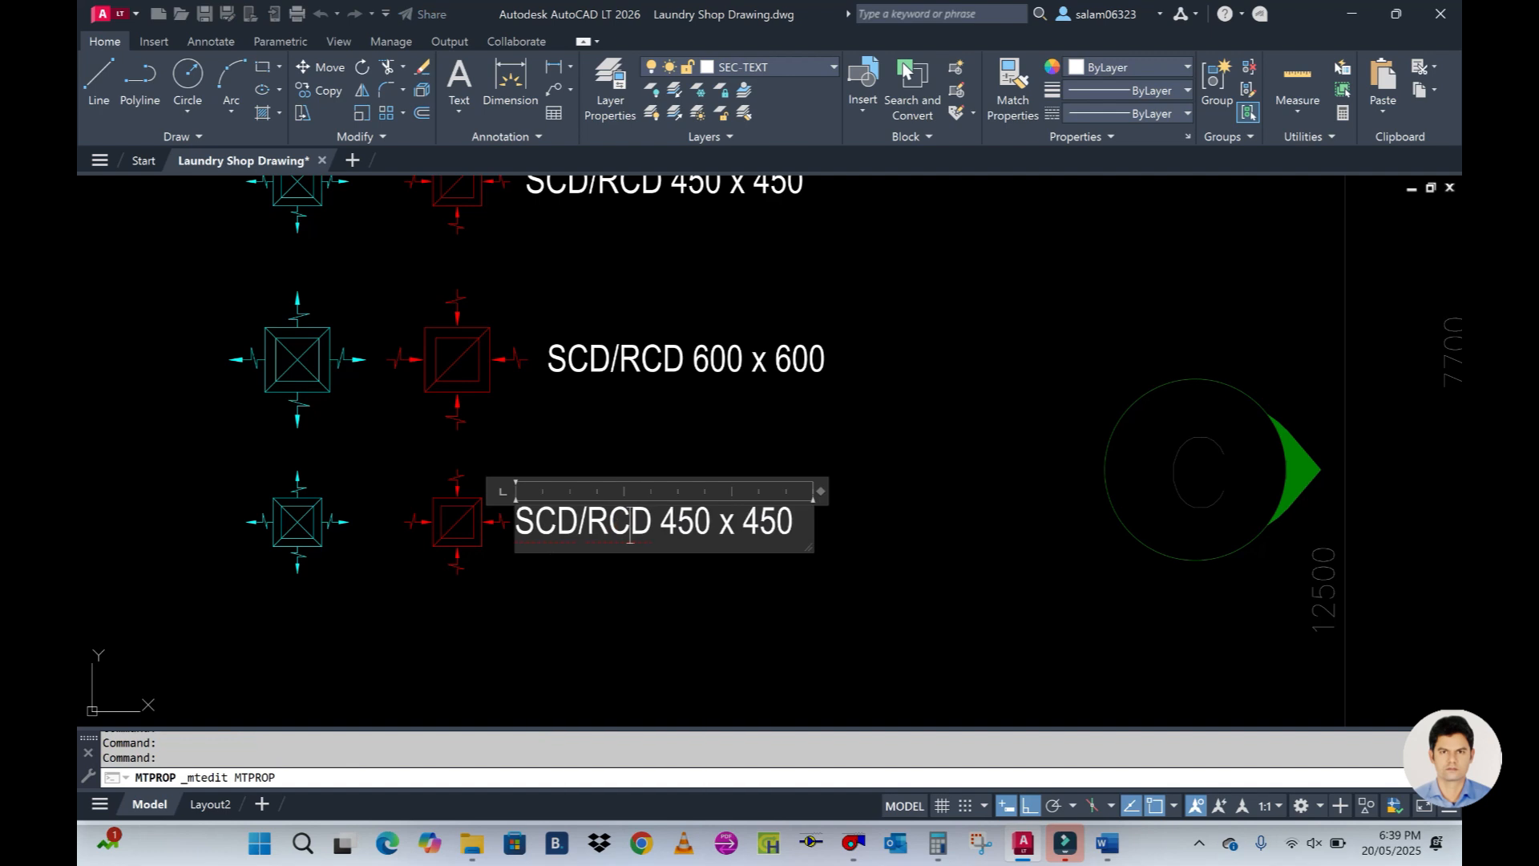
{"action": "left_click", "coordinate": [678, 557]}
{"action": "key", "text": "BackSpace"}
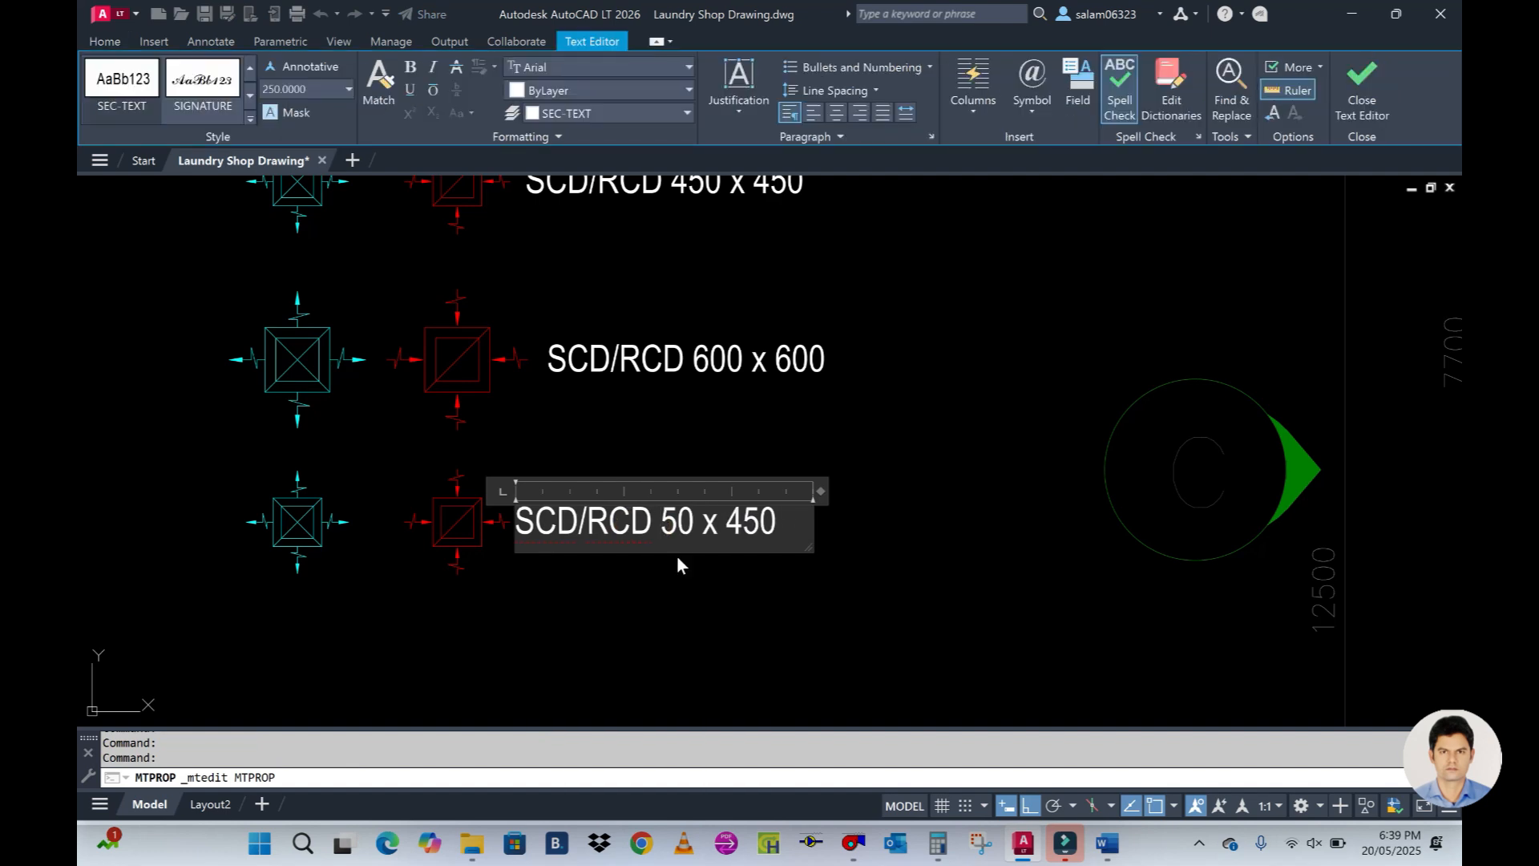
{"action": "type", "text": "3"}
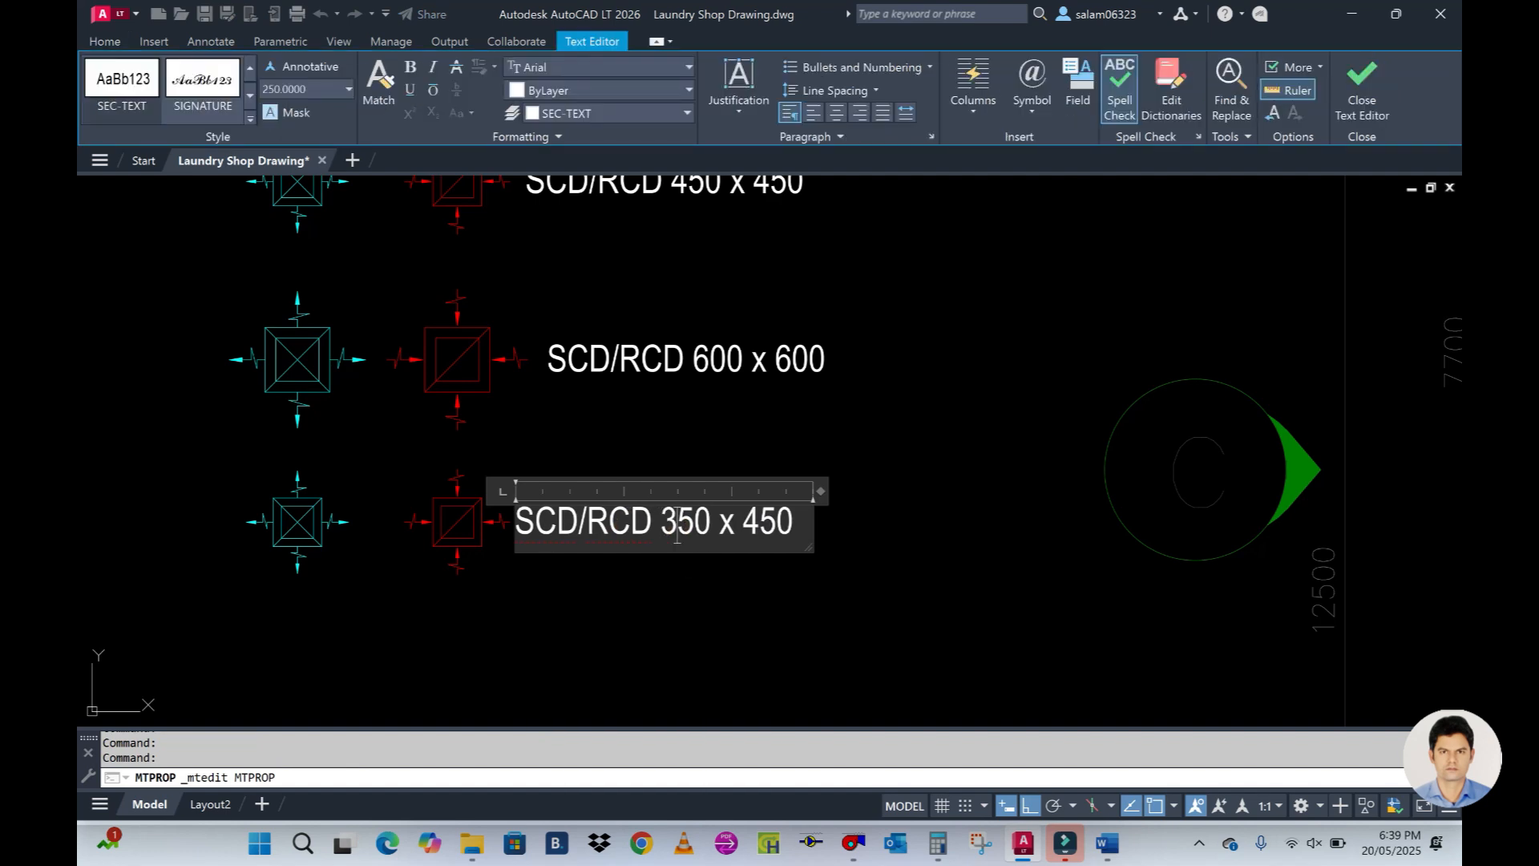
{"action": "left_click", "coordinate": [759, 533]}
{"action": "key", "text": "BackSpace"}
{"action": "left_click", "coordinate": [696, 592]}
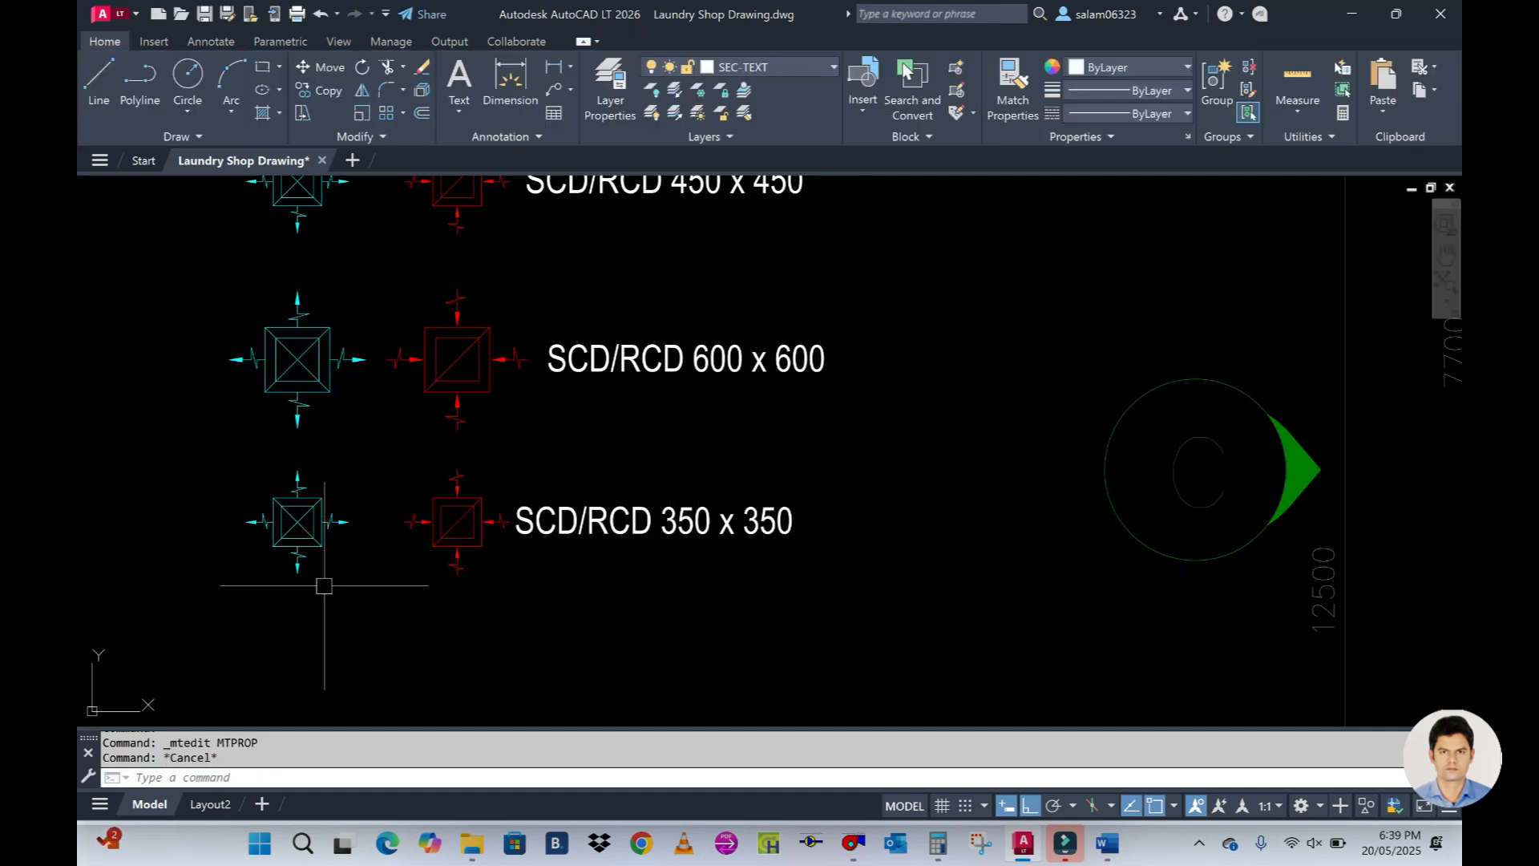
Scale the cyan supply diffuser in the 350 x 350 legend row about its centre, referencing its side edge, to a new length of 350
{"action": "middle_click_drag", "start_coordinate": [324, 586], "coordinate": [446, 584]}
{"action": "type", "text": "s"}
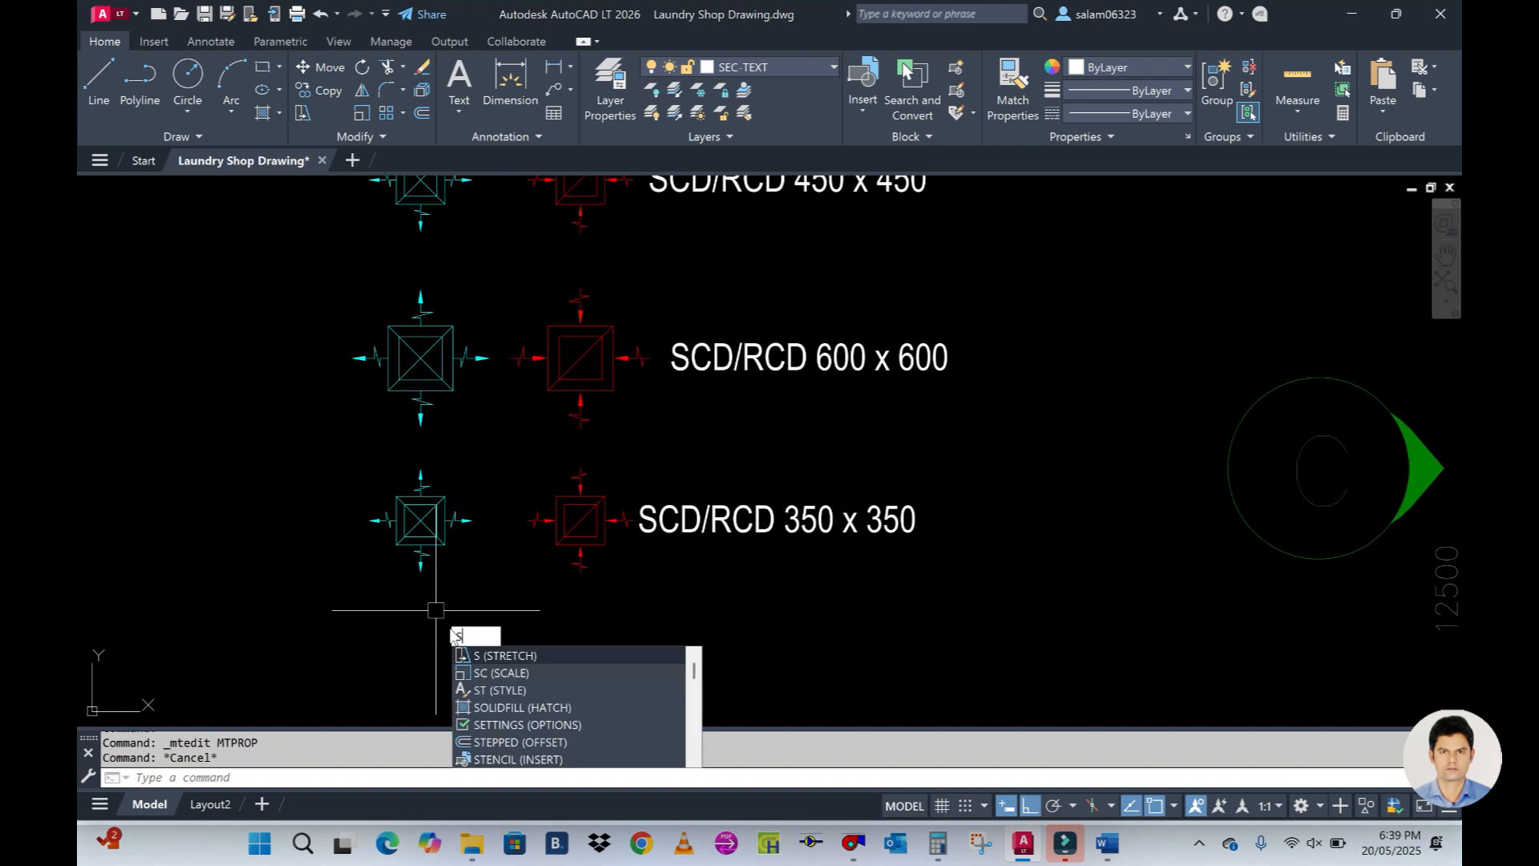
{"action": "key", "text": "Return"}
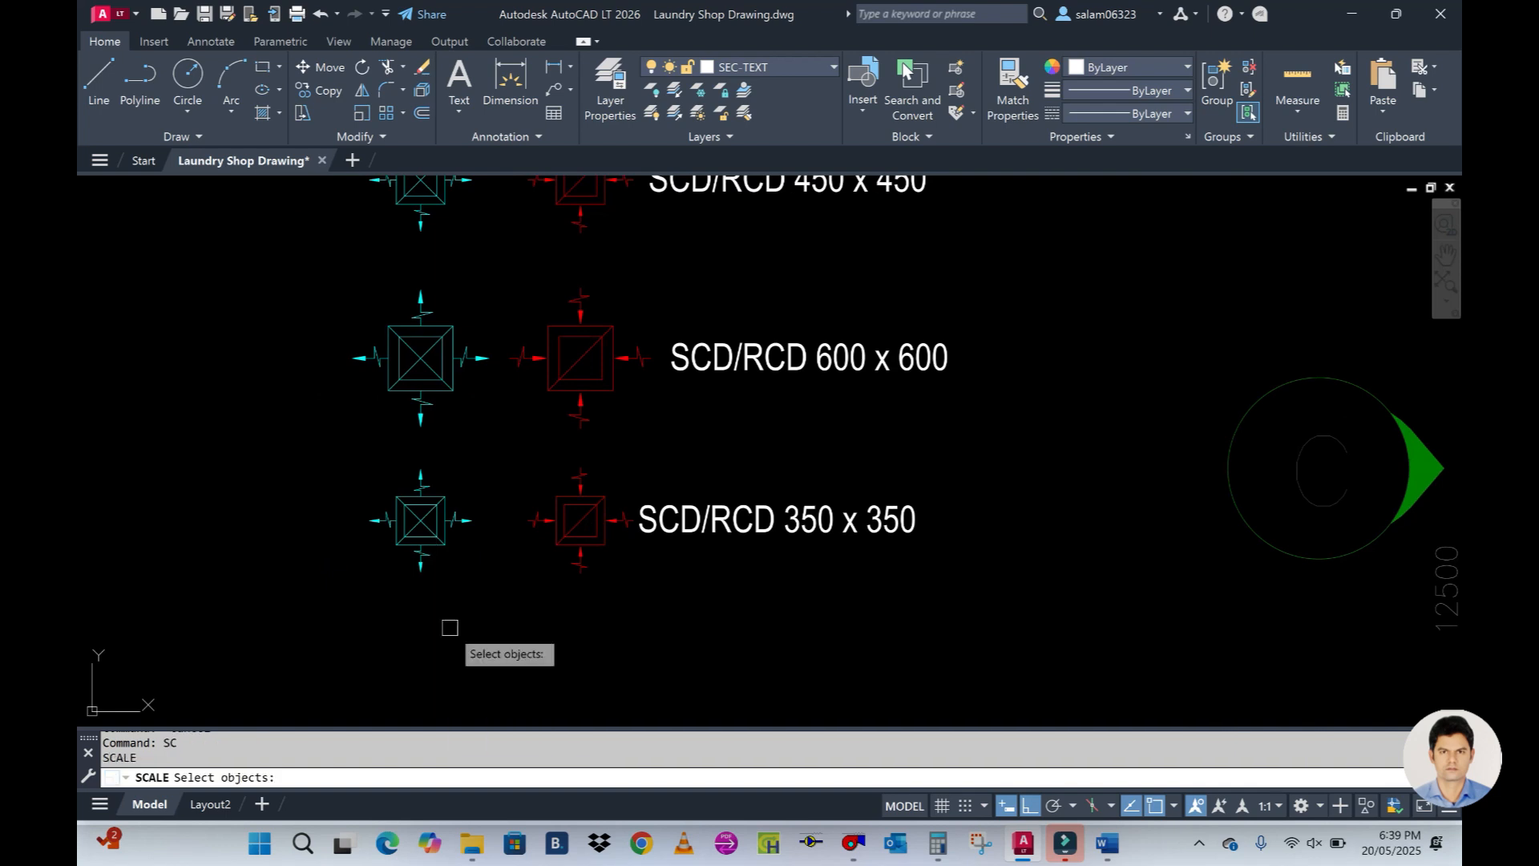
{"action": "left_click", "coordinate": [421, 562]}
{"action": "key", "text": "Return"}
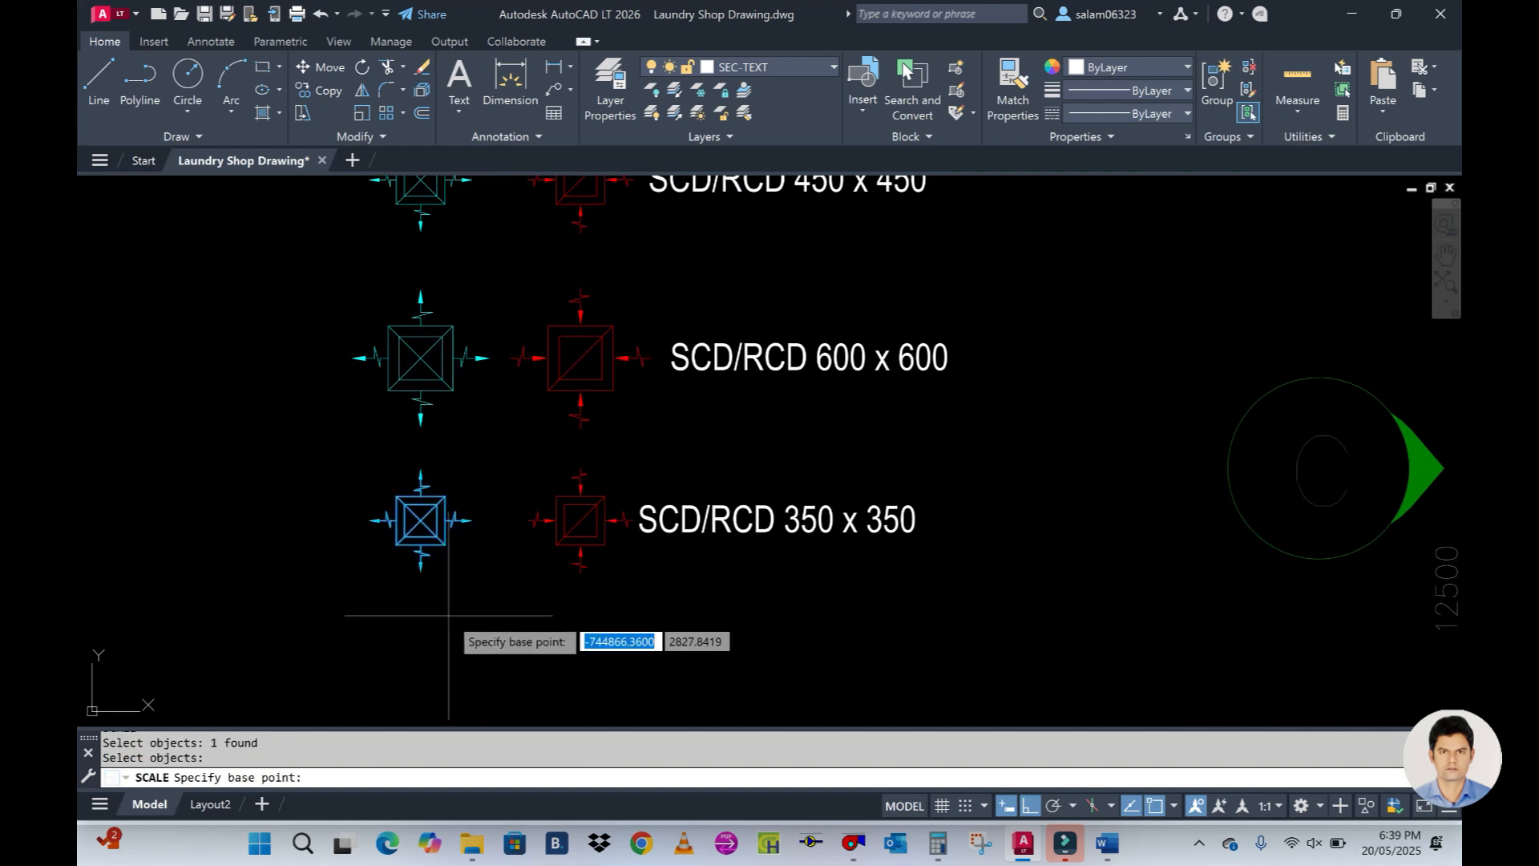
{"action": "scroll", "coordinate": [435, 601], "scroll_direction": "up", "scroll_amount": 2}
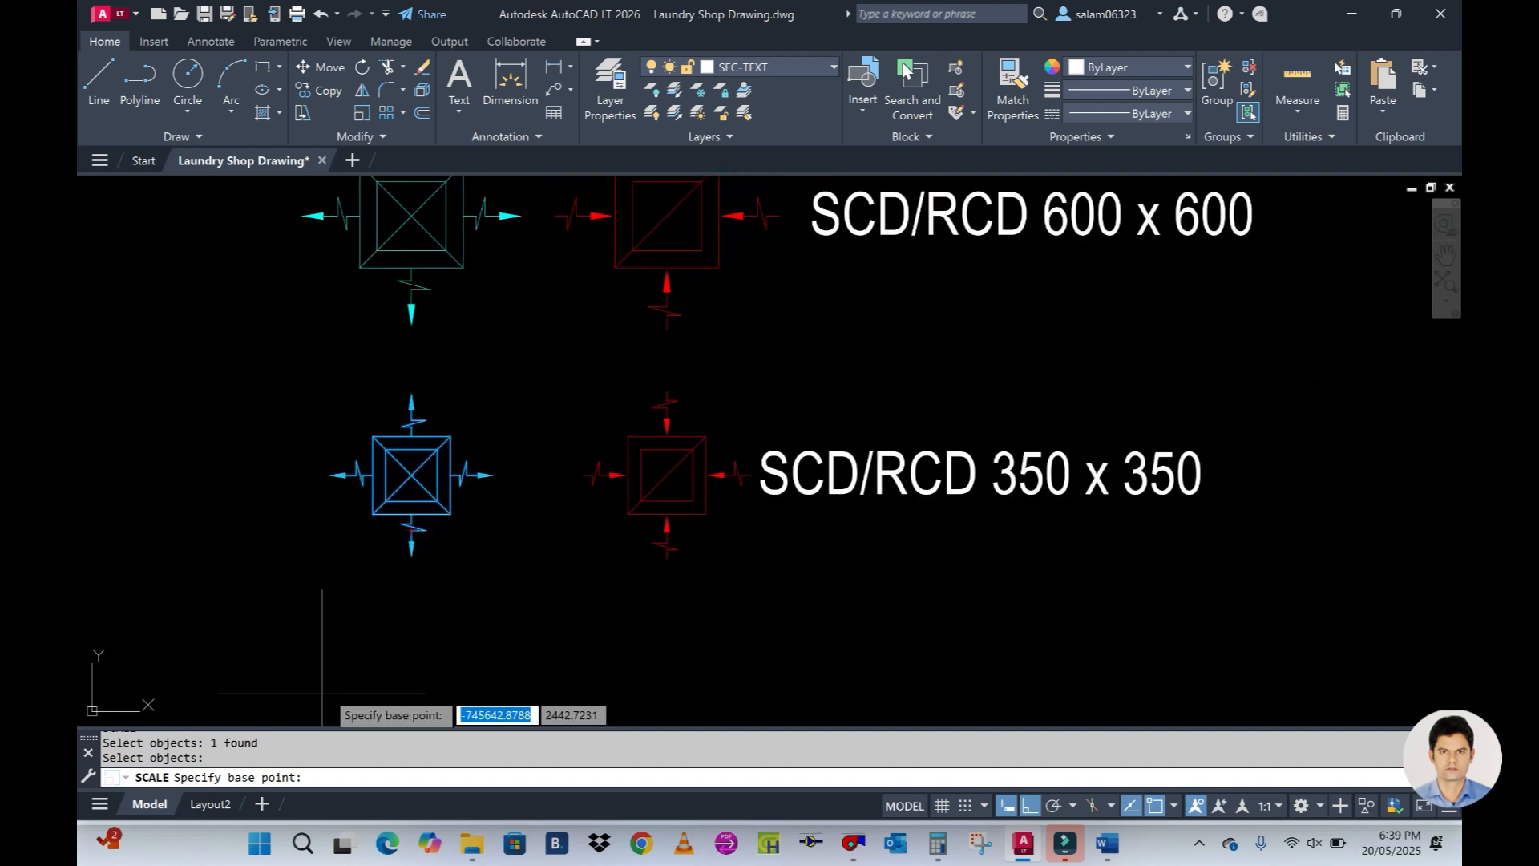
{"action": "scroll", "coordinate": [411, 477], "scroll_direction": "up", "scroll_amount": 2}
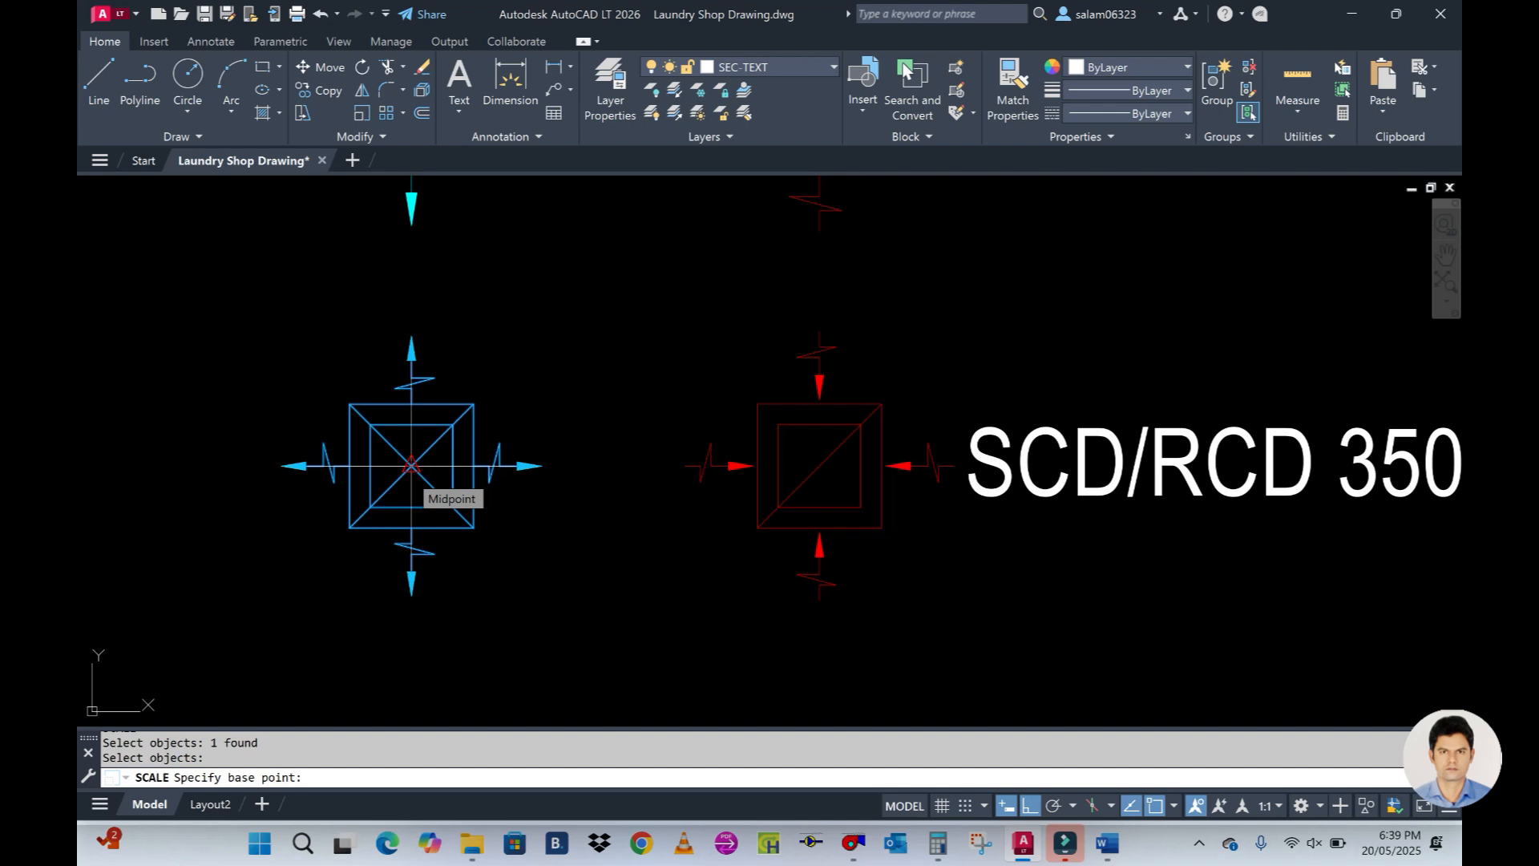
{"action": "left_click", "coordinate": [411, 466]}
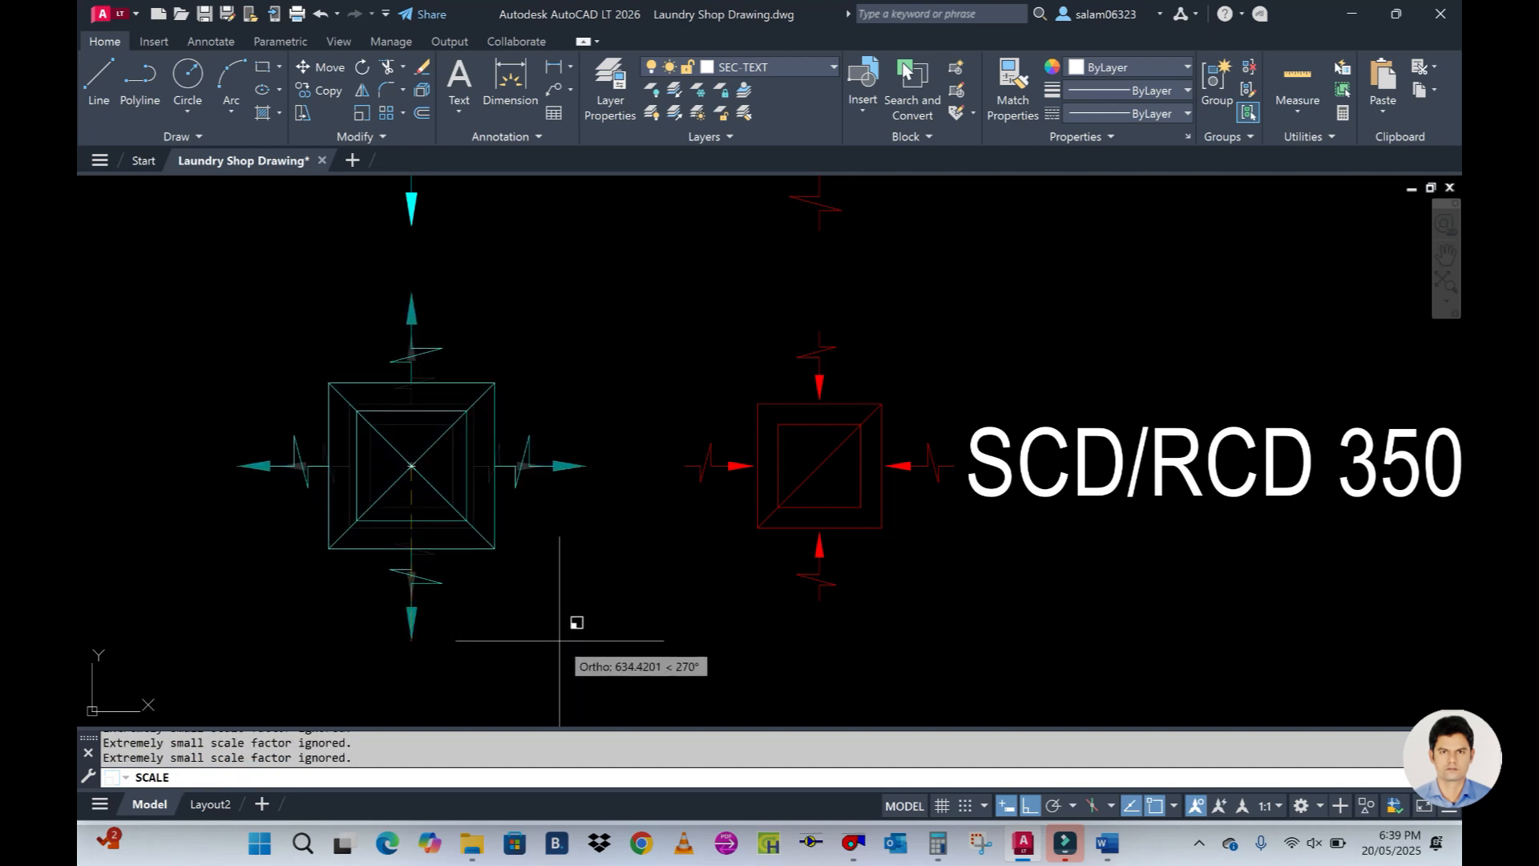
{"action": "type", "text": "r"}
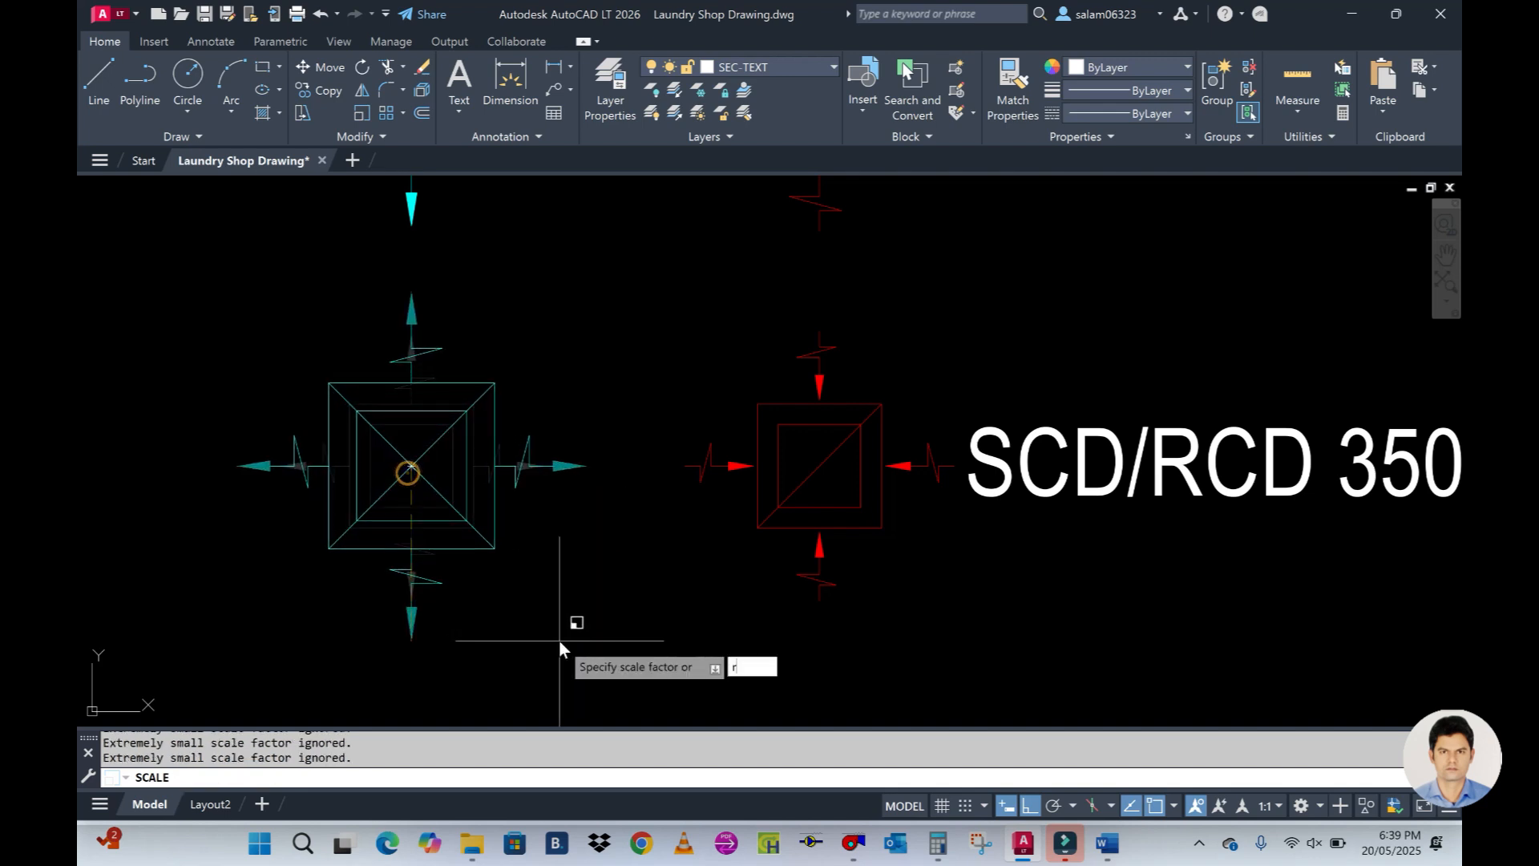
{"action": "key", "text": "Return"}
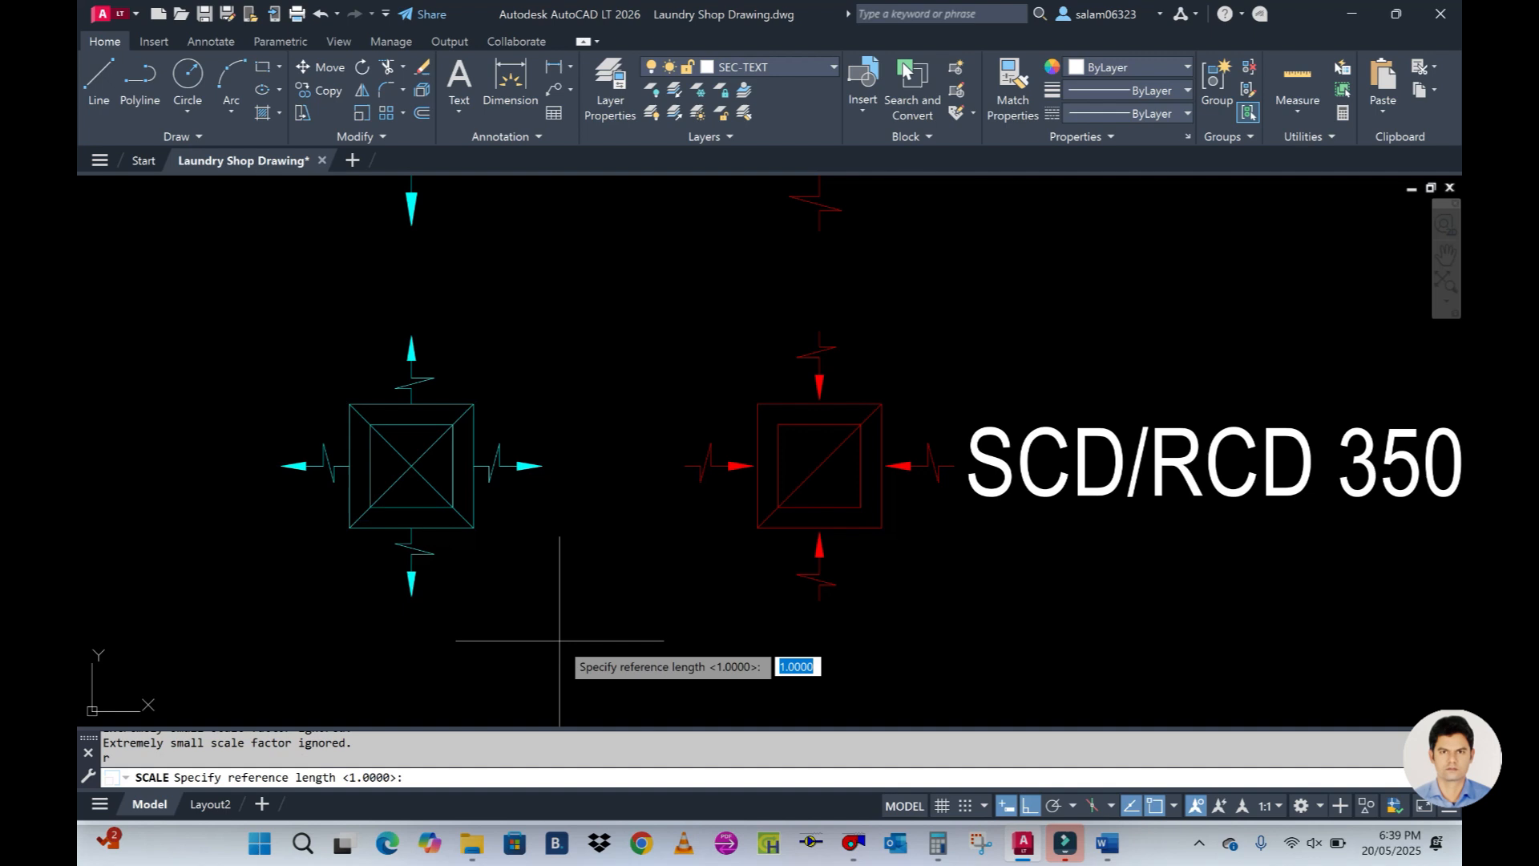
{"action": "left_click", "coordinate": [349, 526]}
{"action": "left_click", "coordinate": [350, 405]}
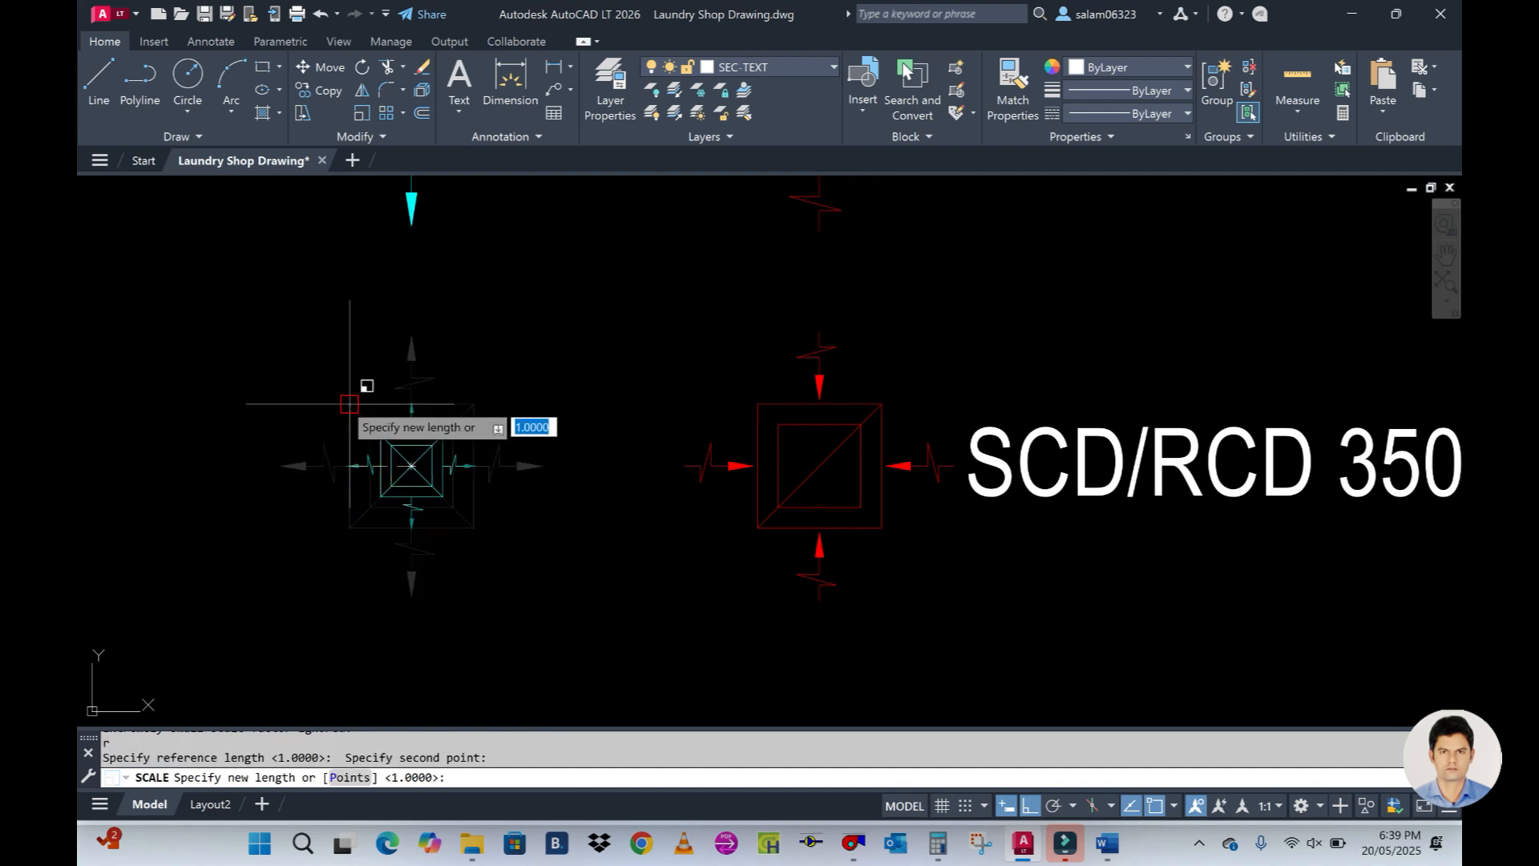
{"action": "type", "text": "35"}
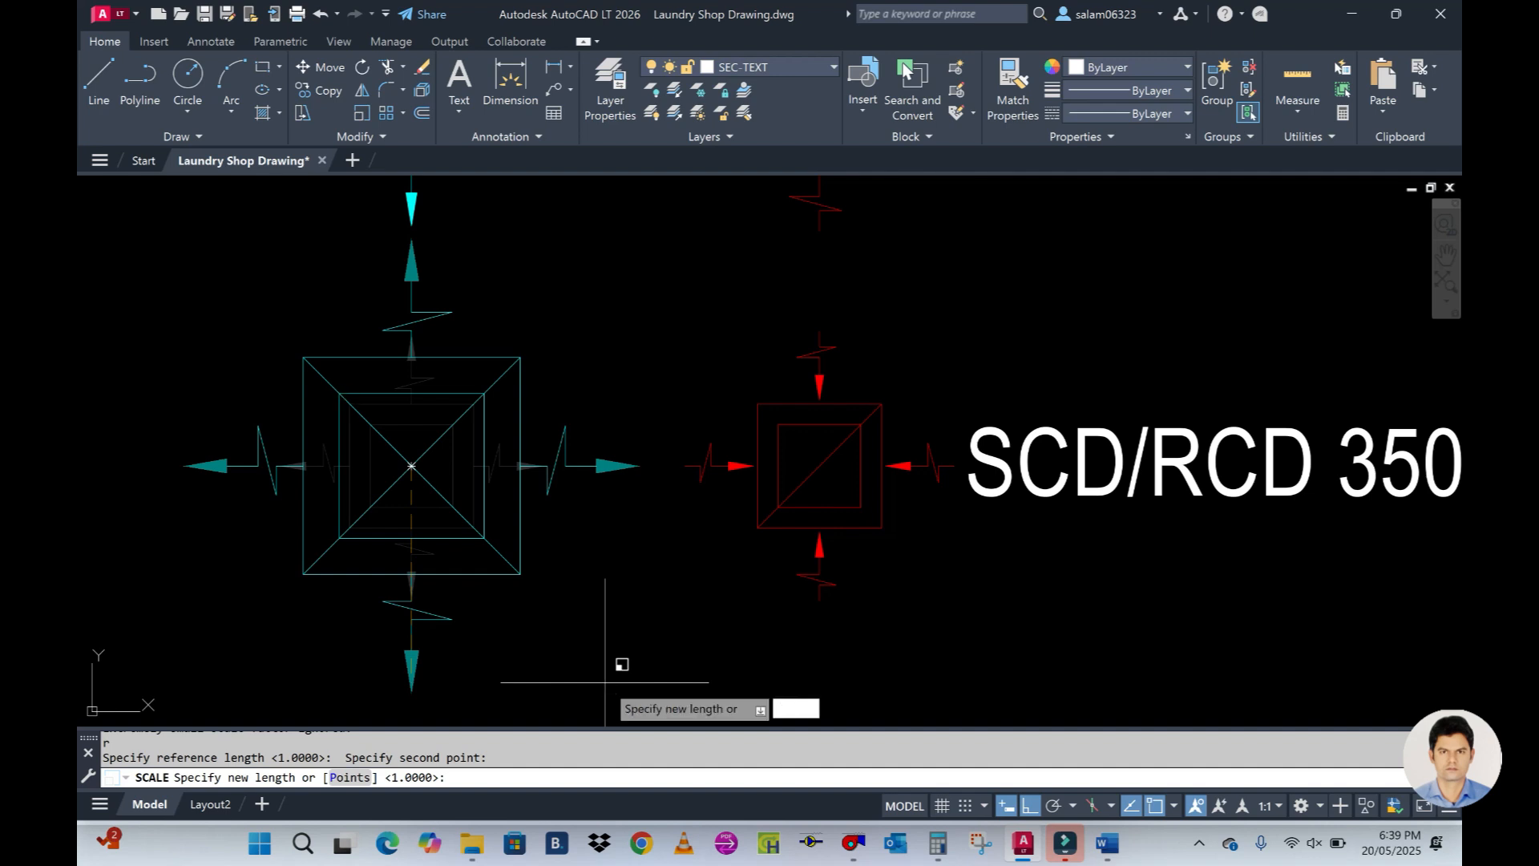
{"action": "type", "text": "0"}
{"action": "key", "text": "Return"}
Add linear dimensions for the width and height of the cyan supply diffuser in the 350 x 350 row
{"action": "type", "text": "dli"}
{"action": "key", "text": "Return"}
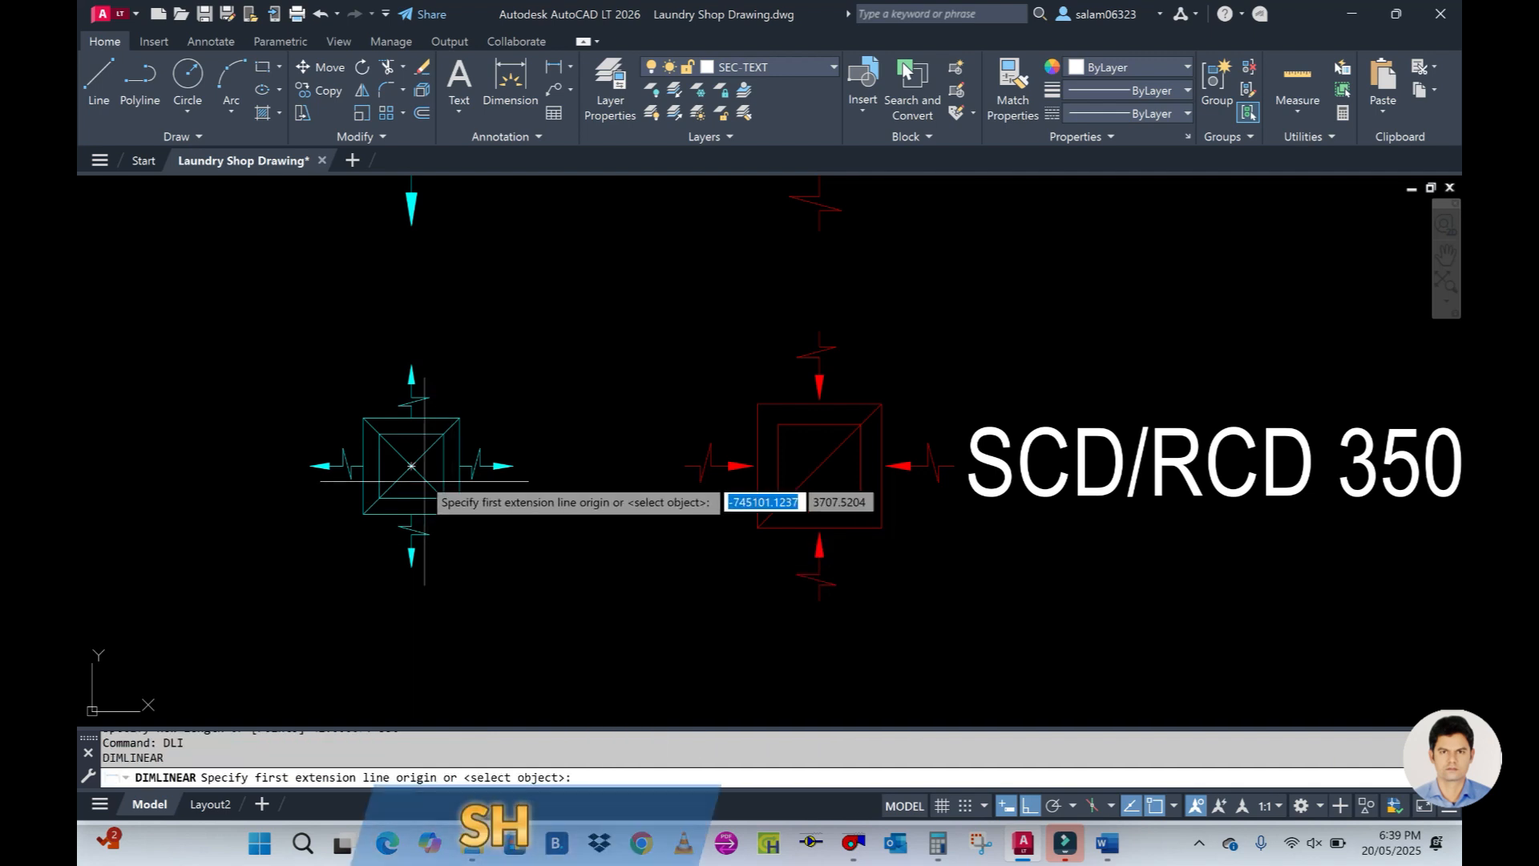
{"action": "left_click", "coordinate": [363, 417]}
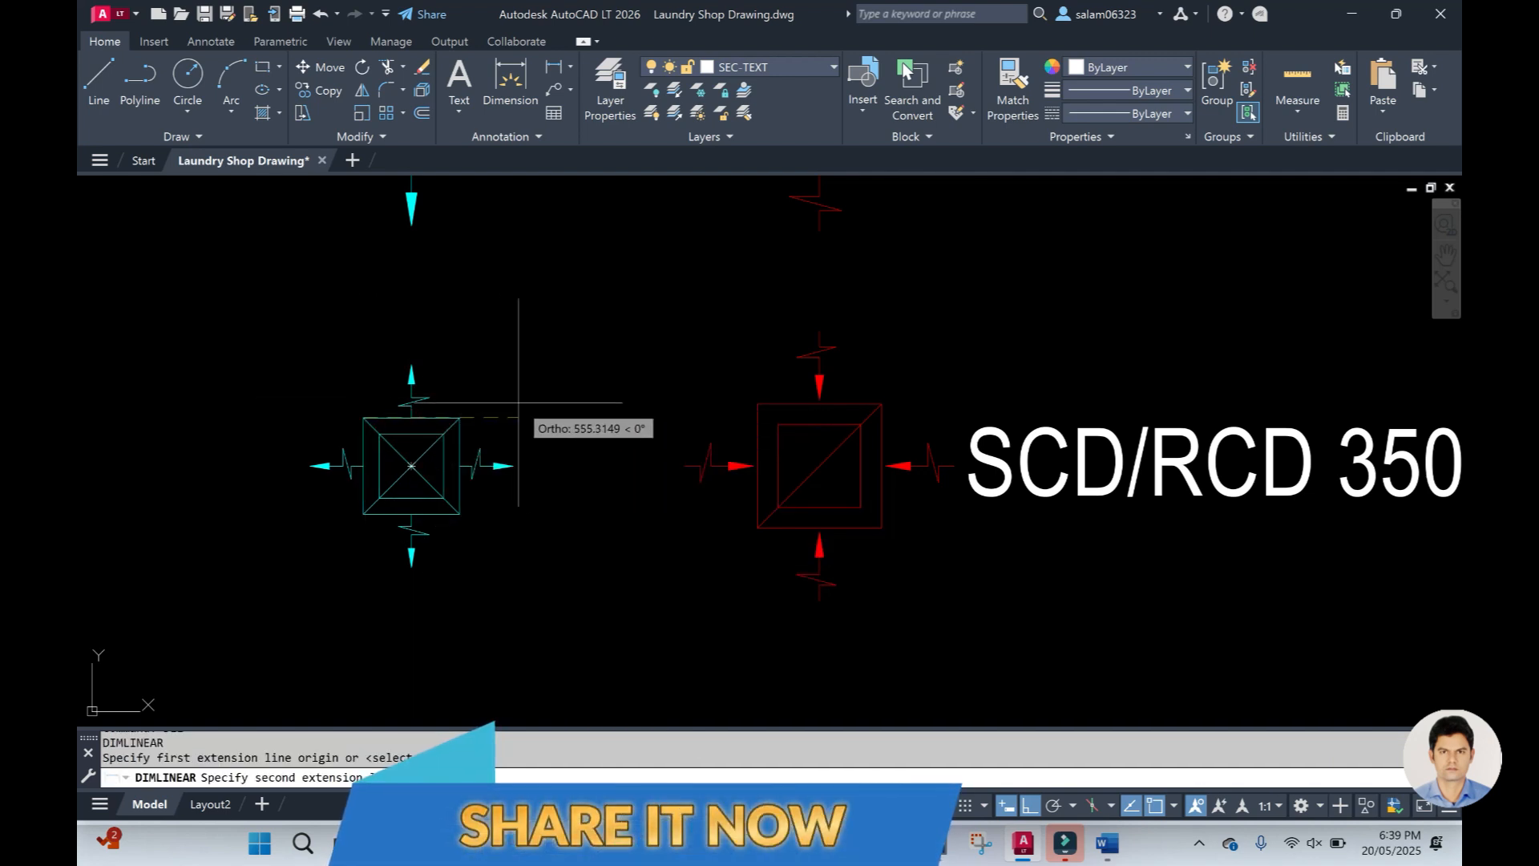
{"action": "left_click", "coordinate": [460, 418]}
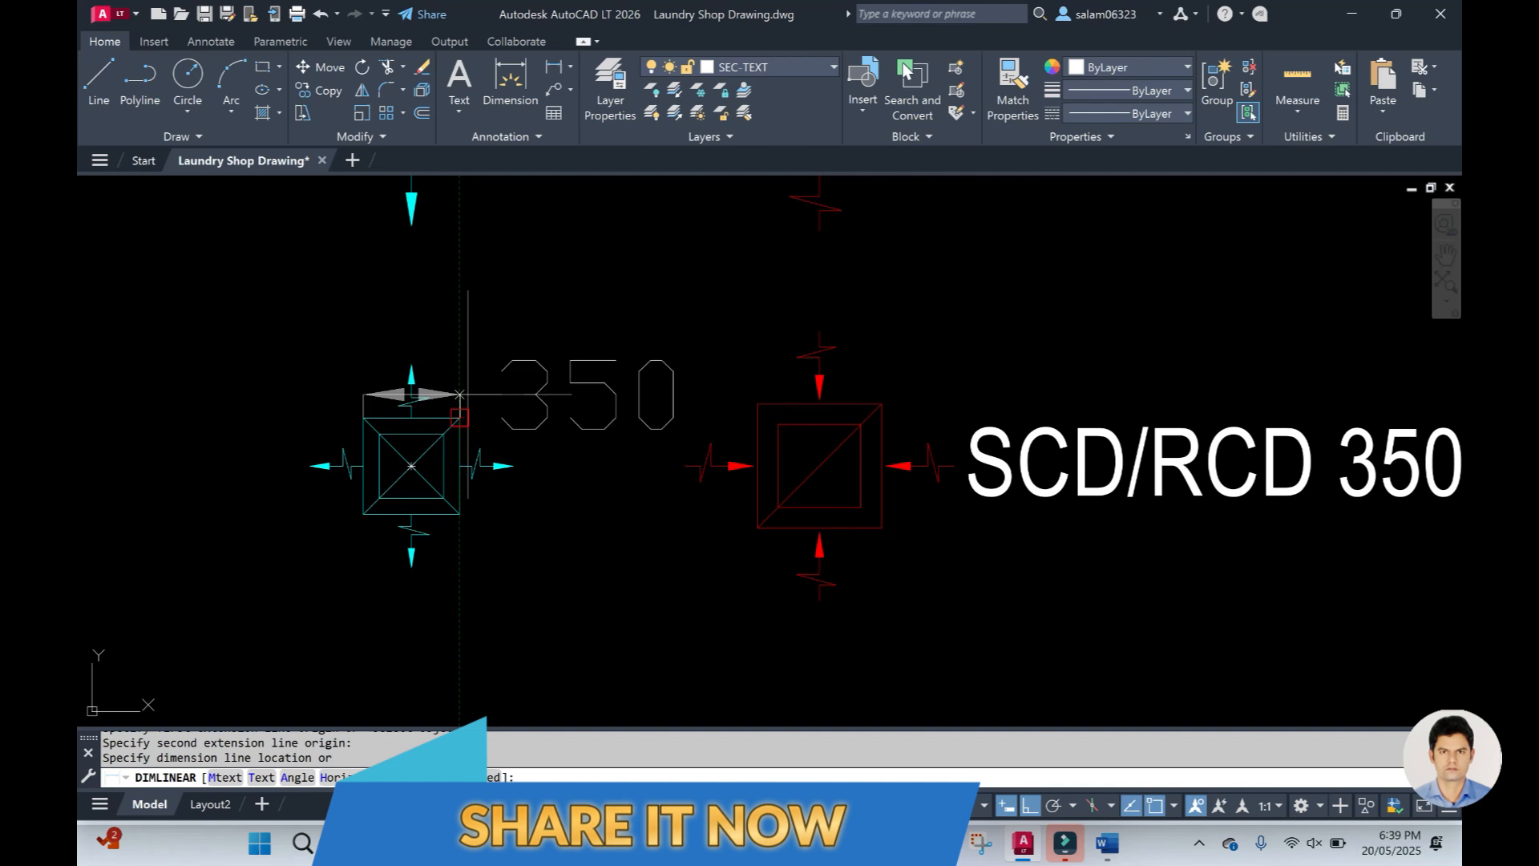
{"action": "left_click", "coordinate": [476, 333]}
{"action": "key", "text": "Return"}
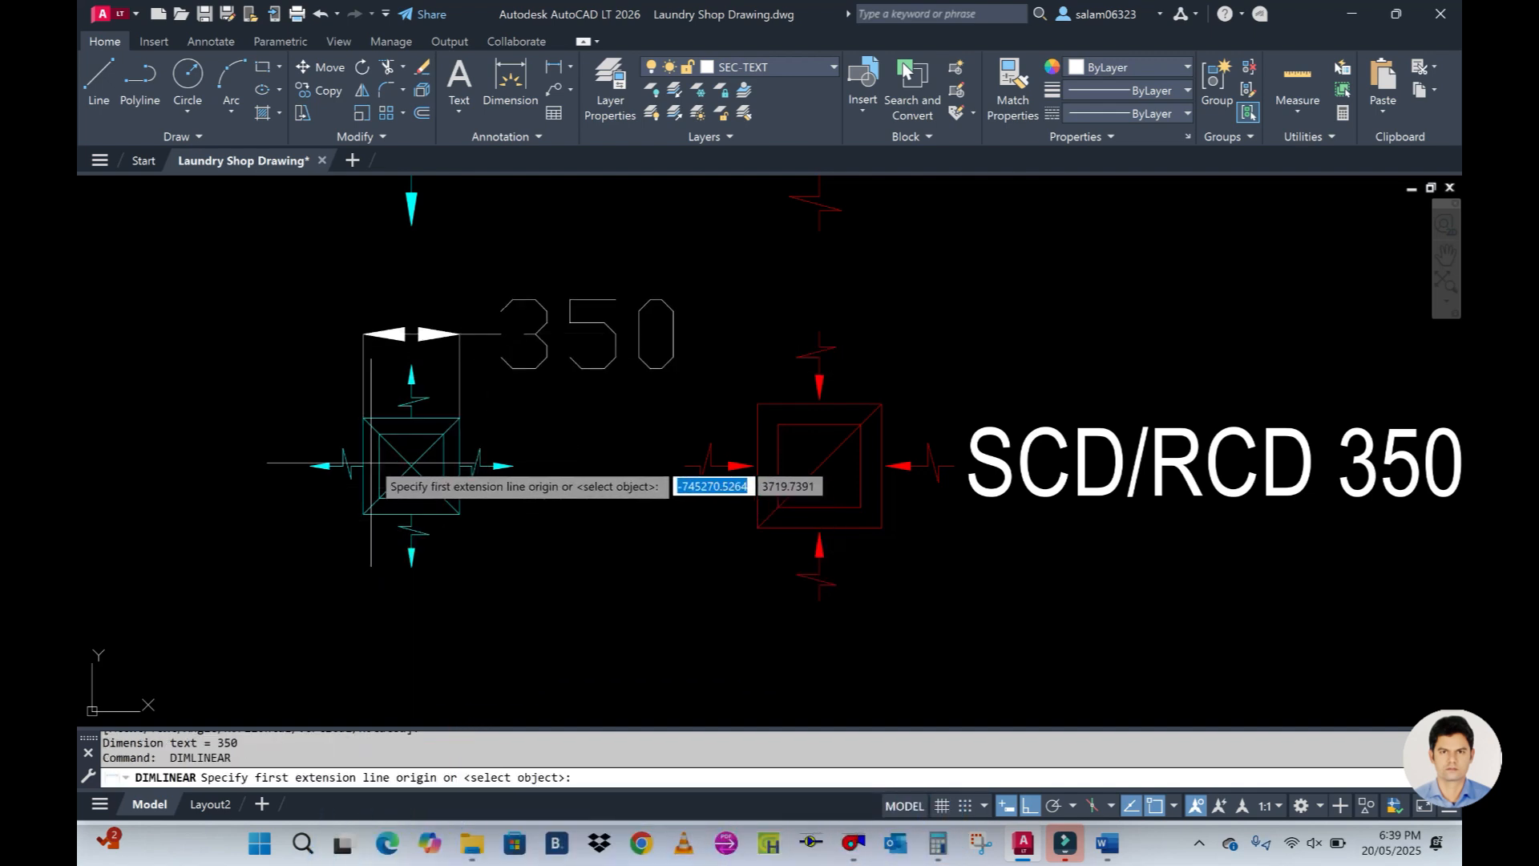
{"action": "left_click", "coordinate": [363, 418]}
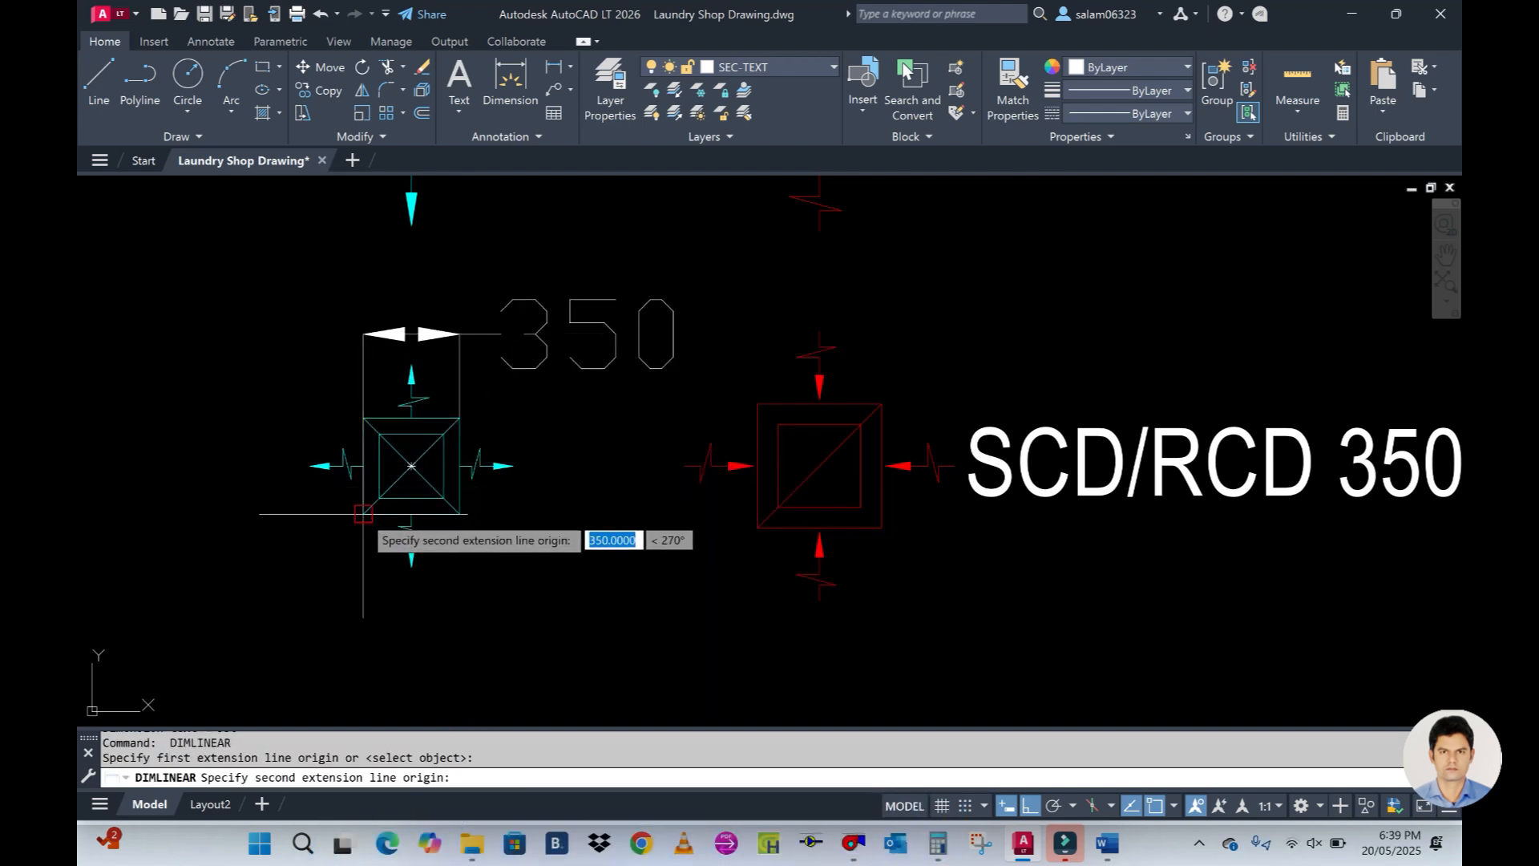
{"action": "left_click", "coordinate": [364, 514]}
{"action": "left_click", "coordinate": [274, 503]}
{"action": "scroll", "coordinate": [628, 597], "scroll_direction": "down", "scroll_amount": 2}
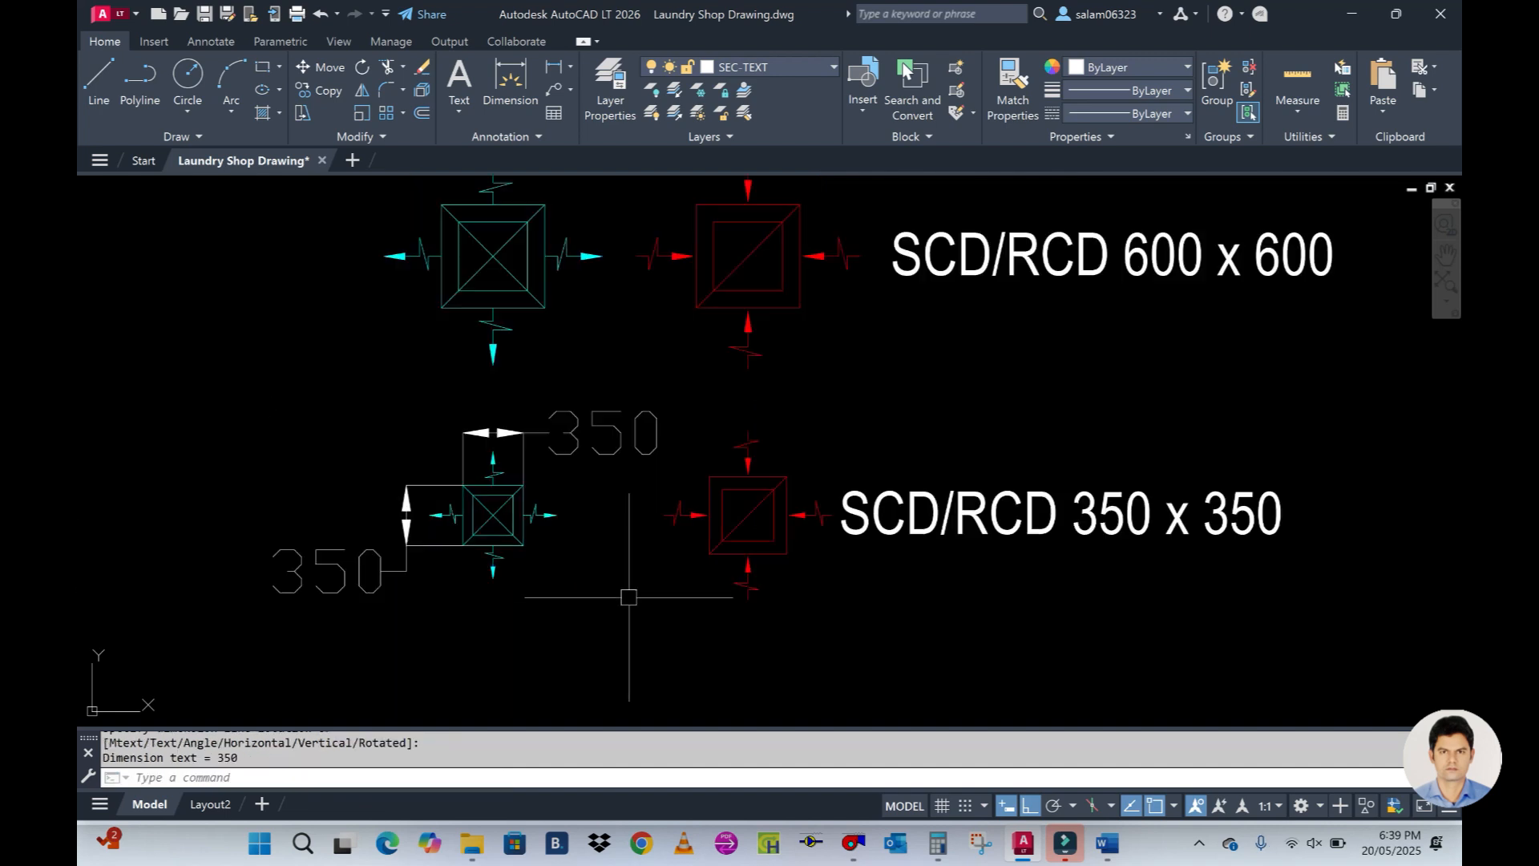
Erase the width and height dimensions from the cyan supply diffuser symbol
{"action": "left_click", "coordinate": [369, 580]}
{"action": "key", "text": "Escape"}
{"action": "key", "text": "Escape"}
{"action": "left_click", "coordinate": [370, 583]}
{"action": "type", "text": "e"}
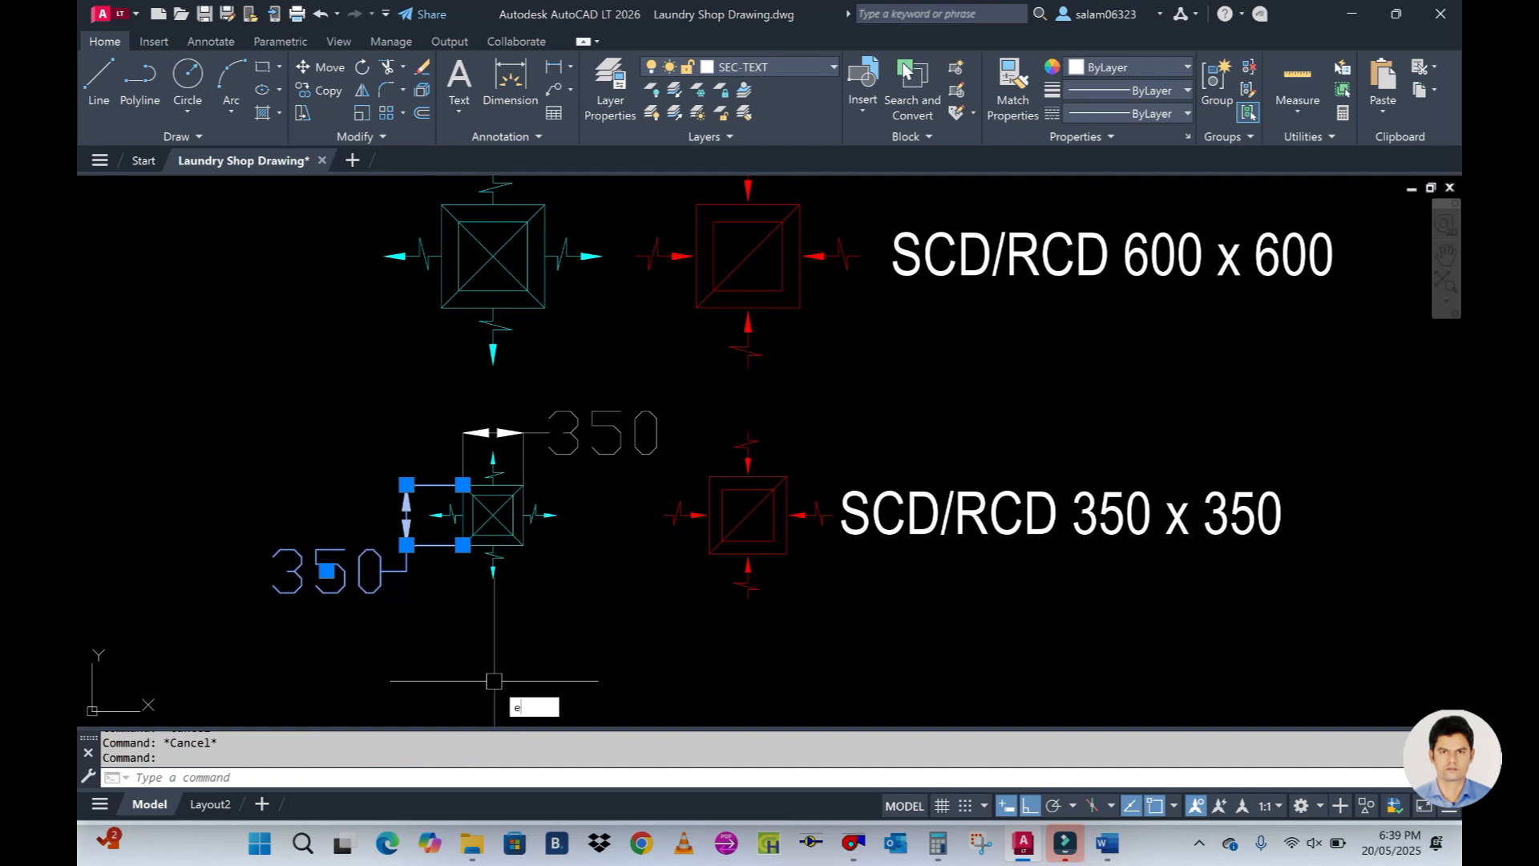
{"action": "key", "text": "Return"}
{"action": "left_click", "coordinate": [616, 465]}
{"action": "left_click", "coordinate": [615, 464]}
{"action": "left_click", "coordinate": [592, 449]}
{"action": "key", "text": "Return"}
Scale the red return diffuser in the 350 x 350 row about its centre, referencing its side edge, to a new length of 350
{"action": "scroll", "coordinate": [585, 582], "scroll_direction": "down", "scroll_amount": 2}
{"action": "scroll", "coordinate": [715, 603], "scroll_direction": "up", "scroll_amount": 4}
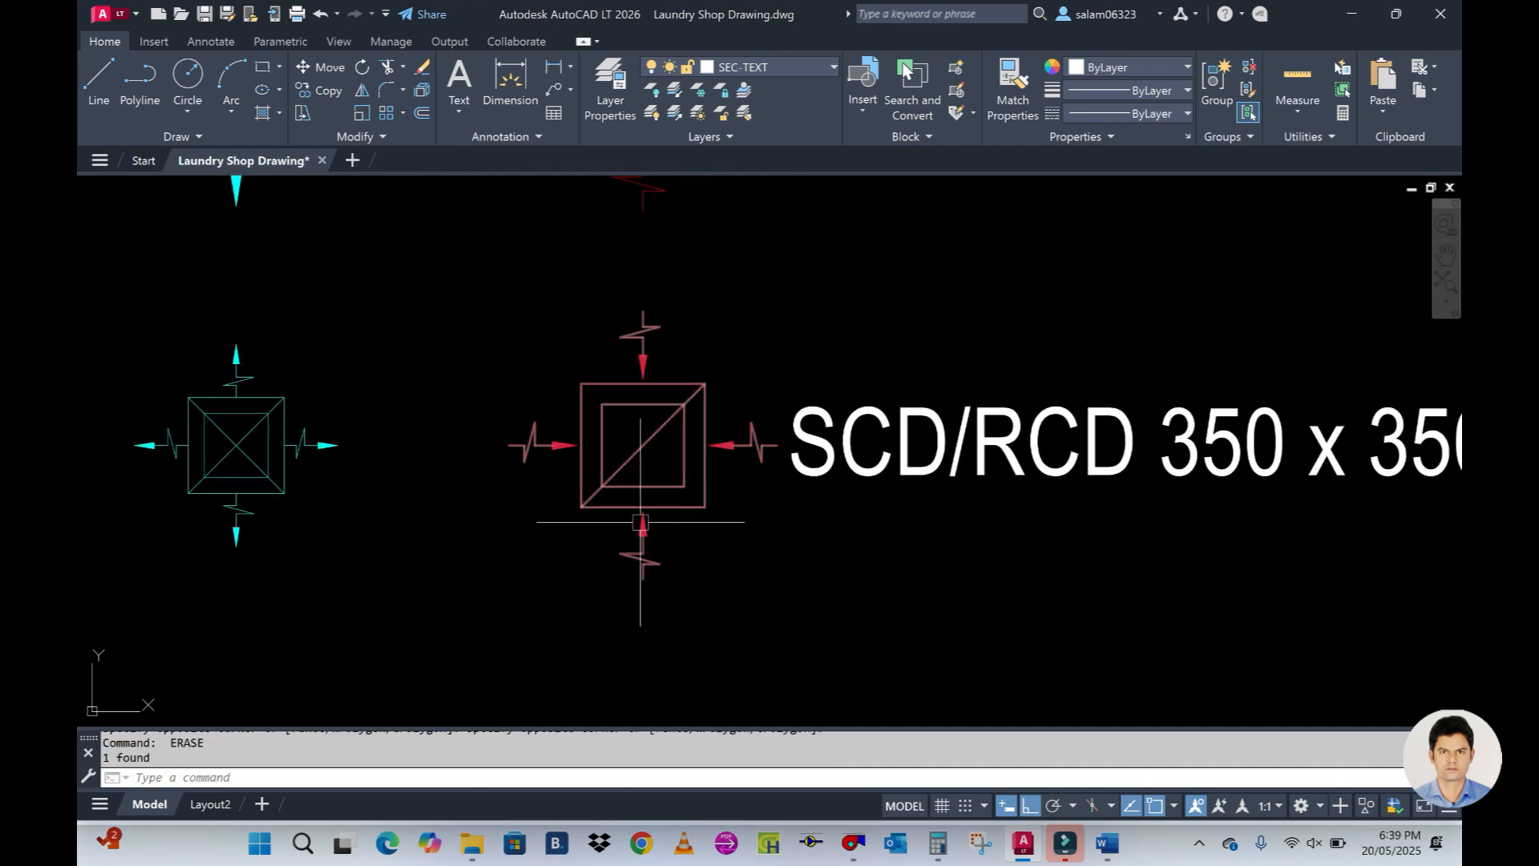
{"action": "scroll", "coordinate": [649, 529], "scroll_direction": "down", "scroll_amount": 2}
{"action": "type", "text": "sc"}
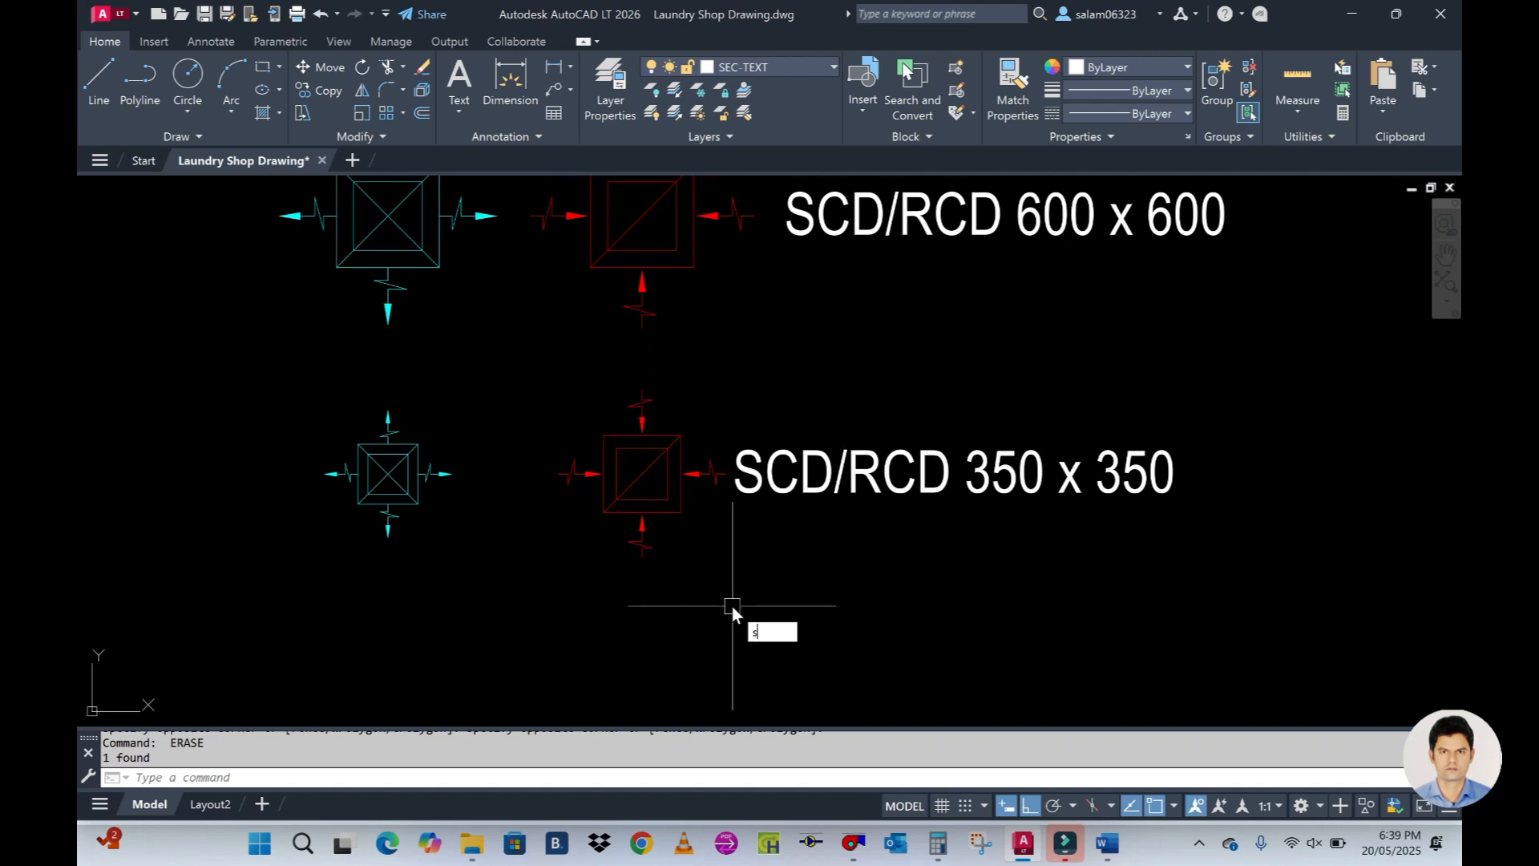
{"action": "key", "text": "Return"}
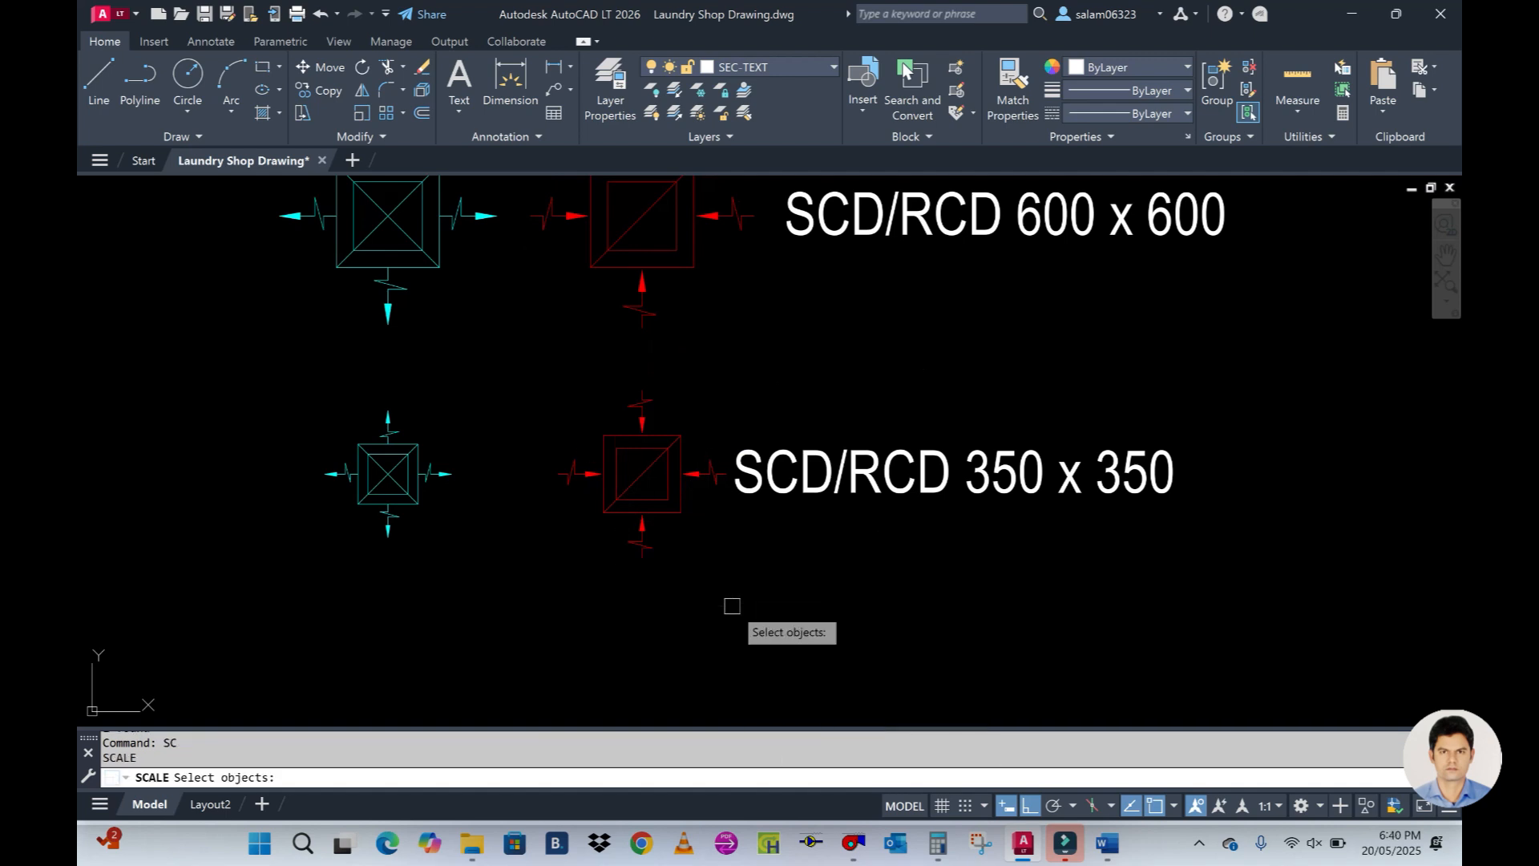
{"action": "left_click", "coordinate": [636, 515]}
{"action": "key", "text": "Return"}
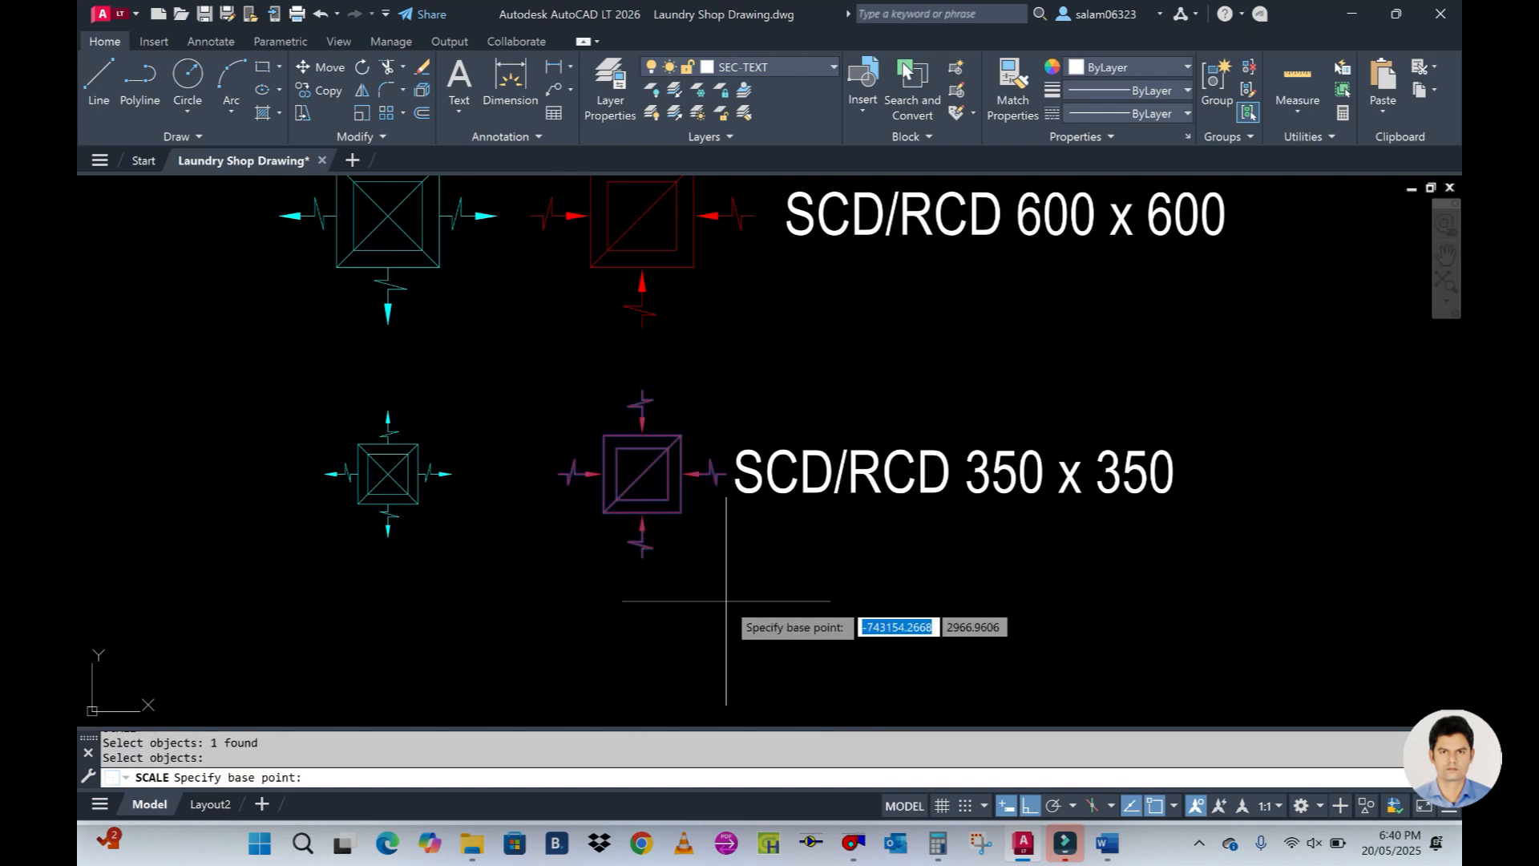
{"action": "left_click", "coordinate": [643, 474]}
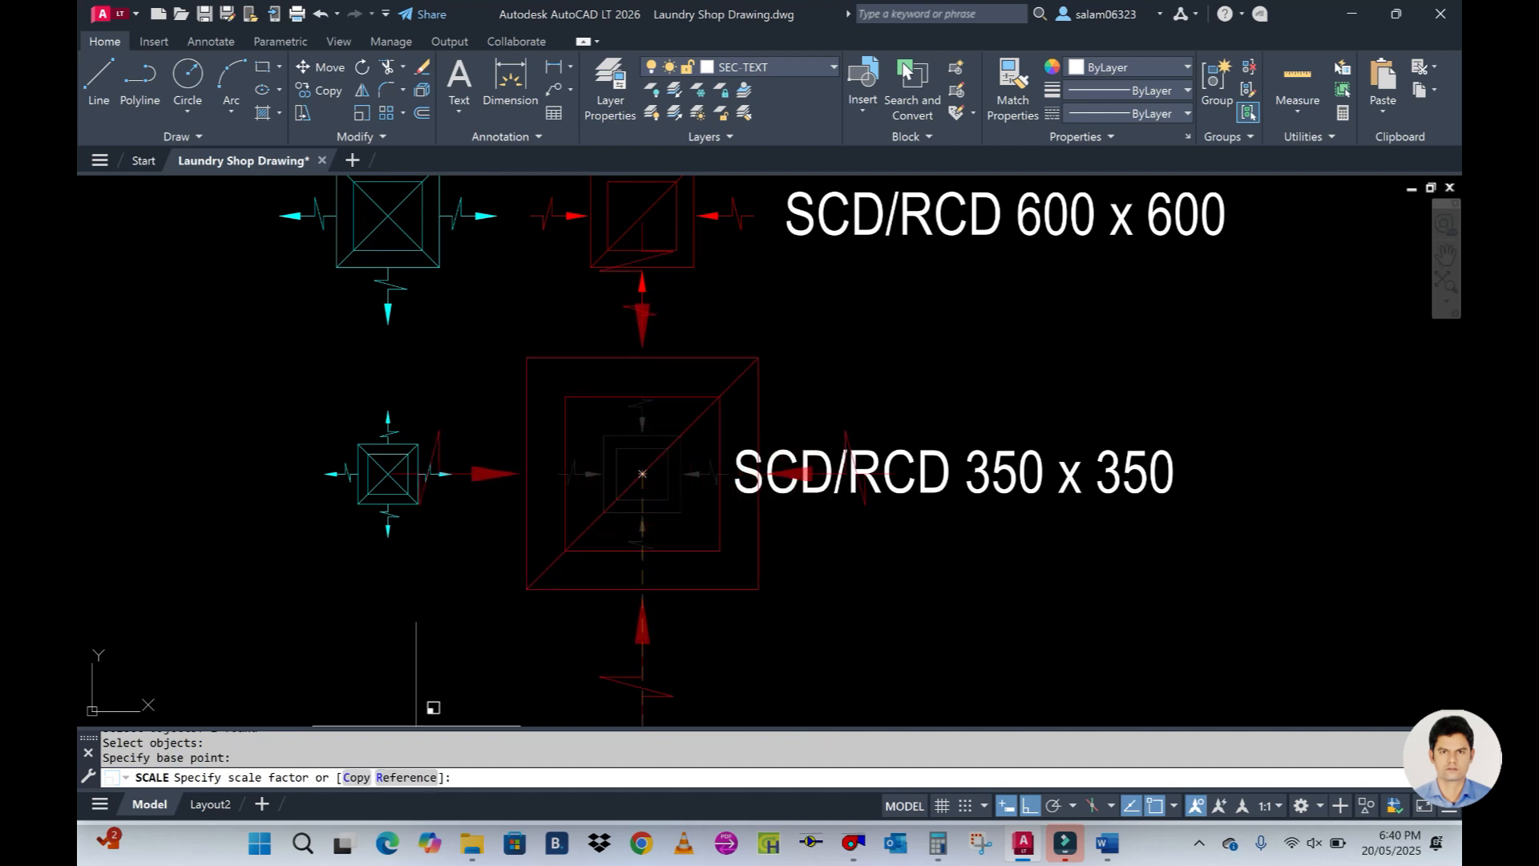
{"action": "type", "text": "r"}
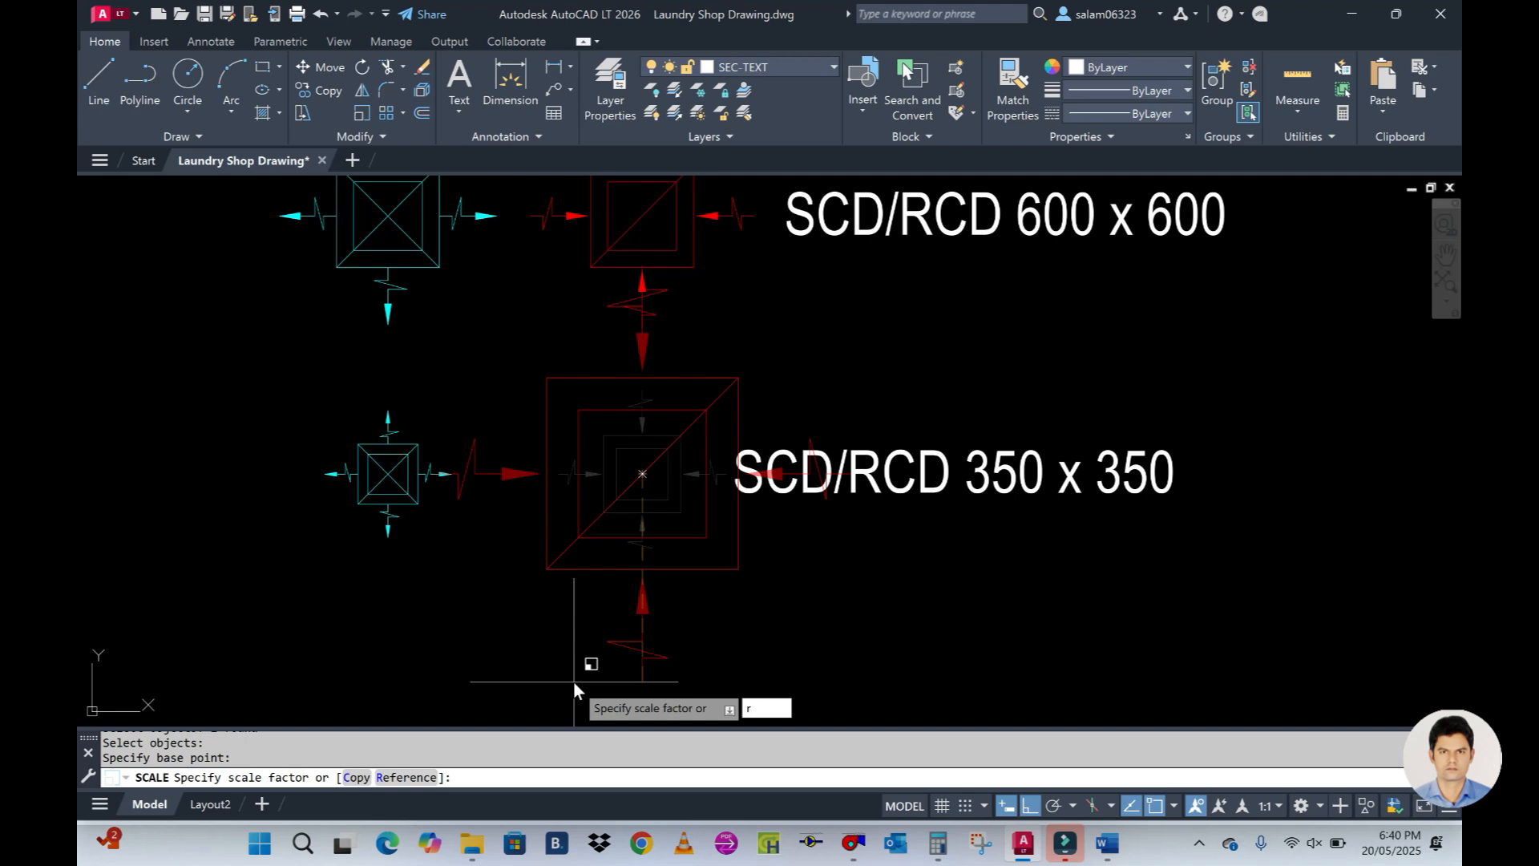
{"action": "key", "text": "Return"}
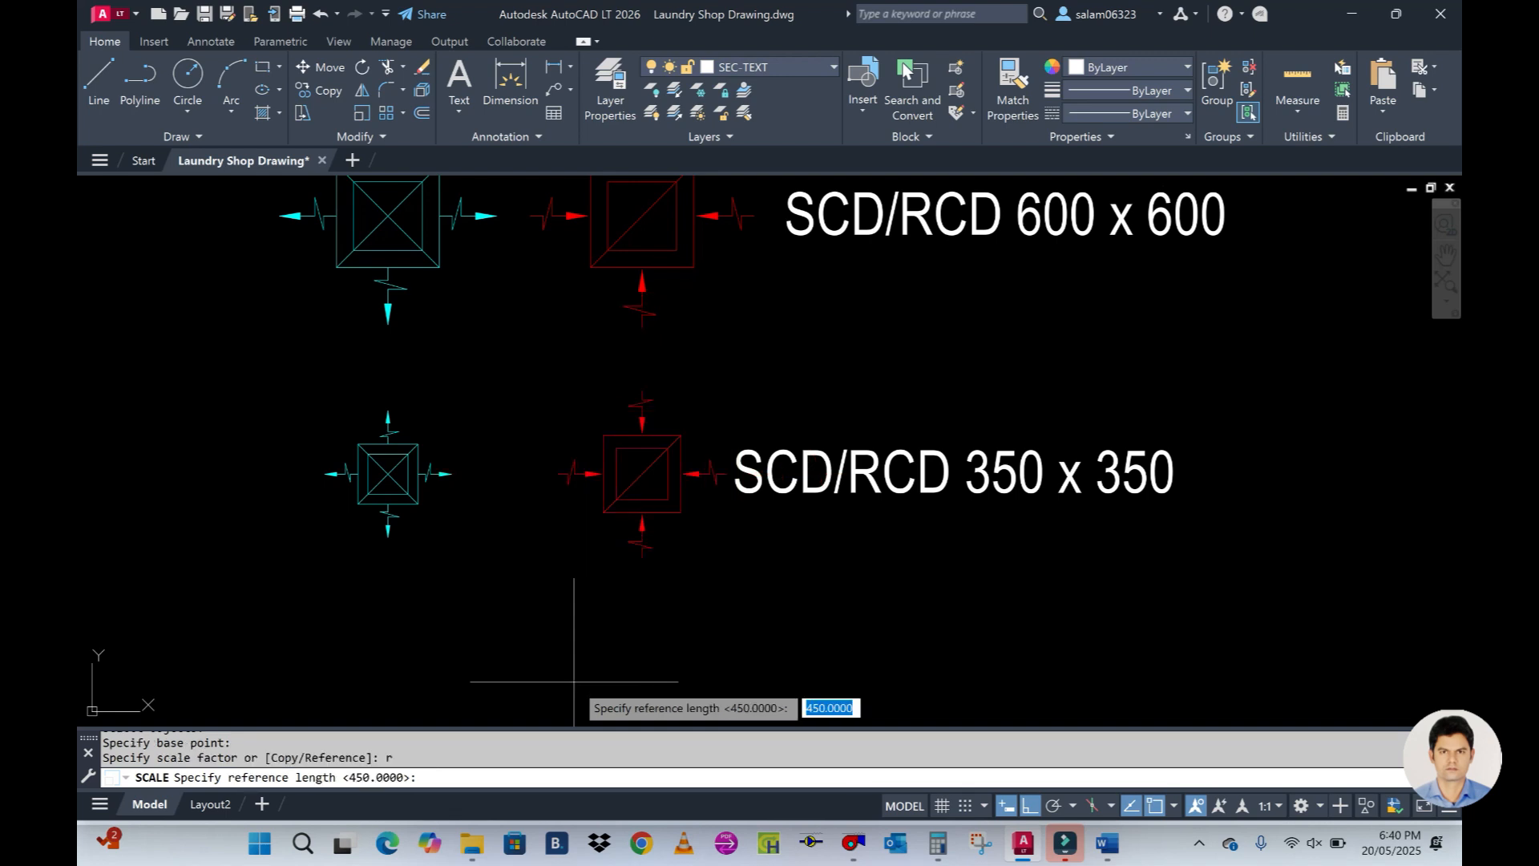
{"action": "left_click", "coordinate": [604, 435]}
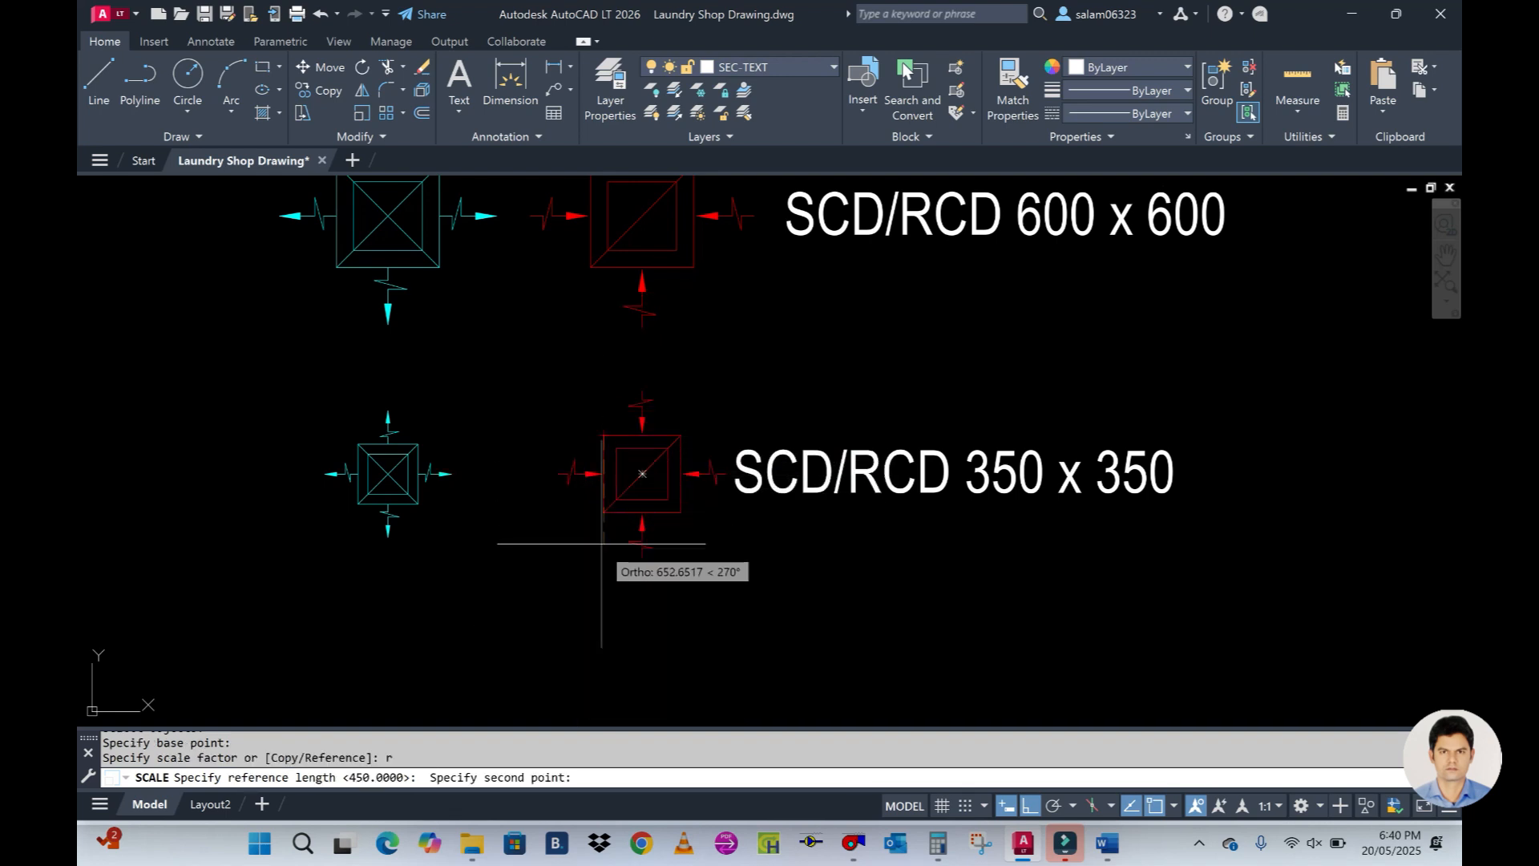
{"action": "left_click", "coordinate": [604, 511]}
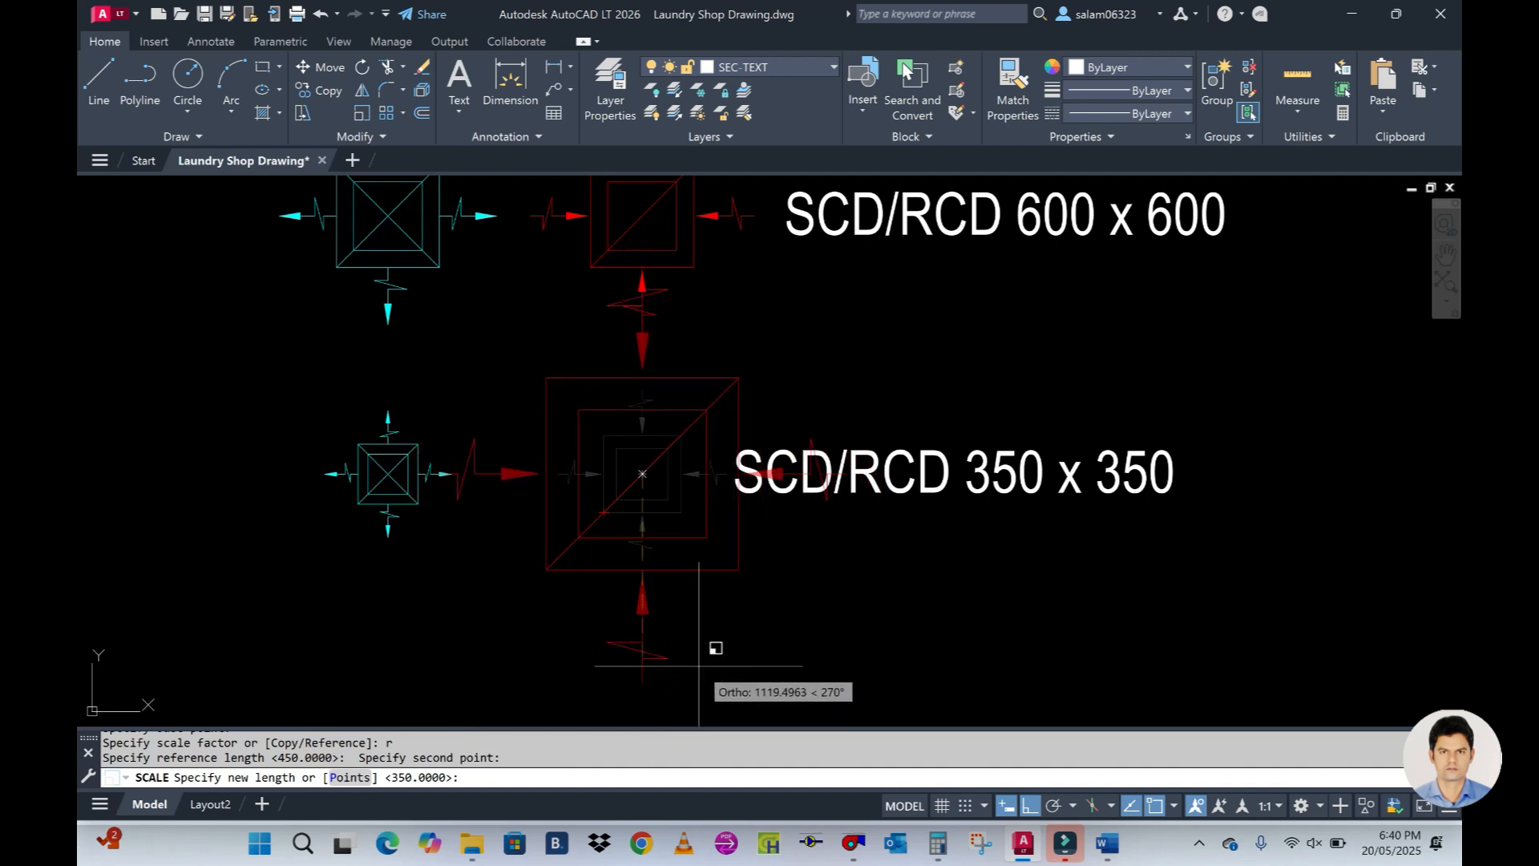
{"action": "type", "text": "350"}
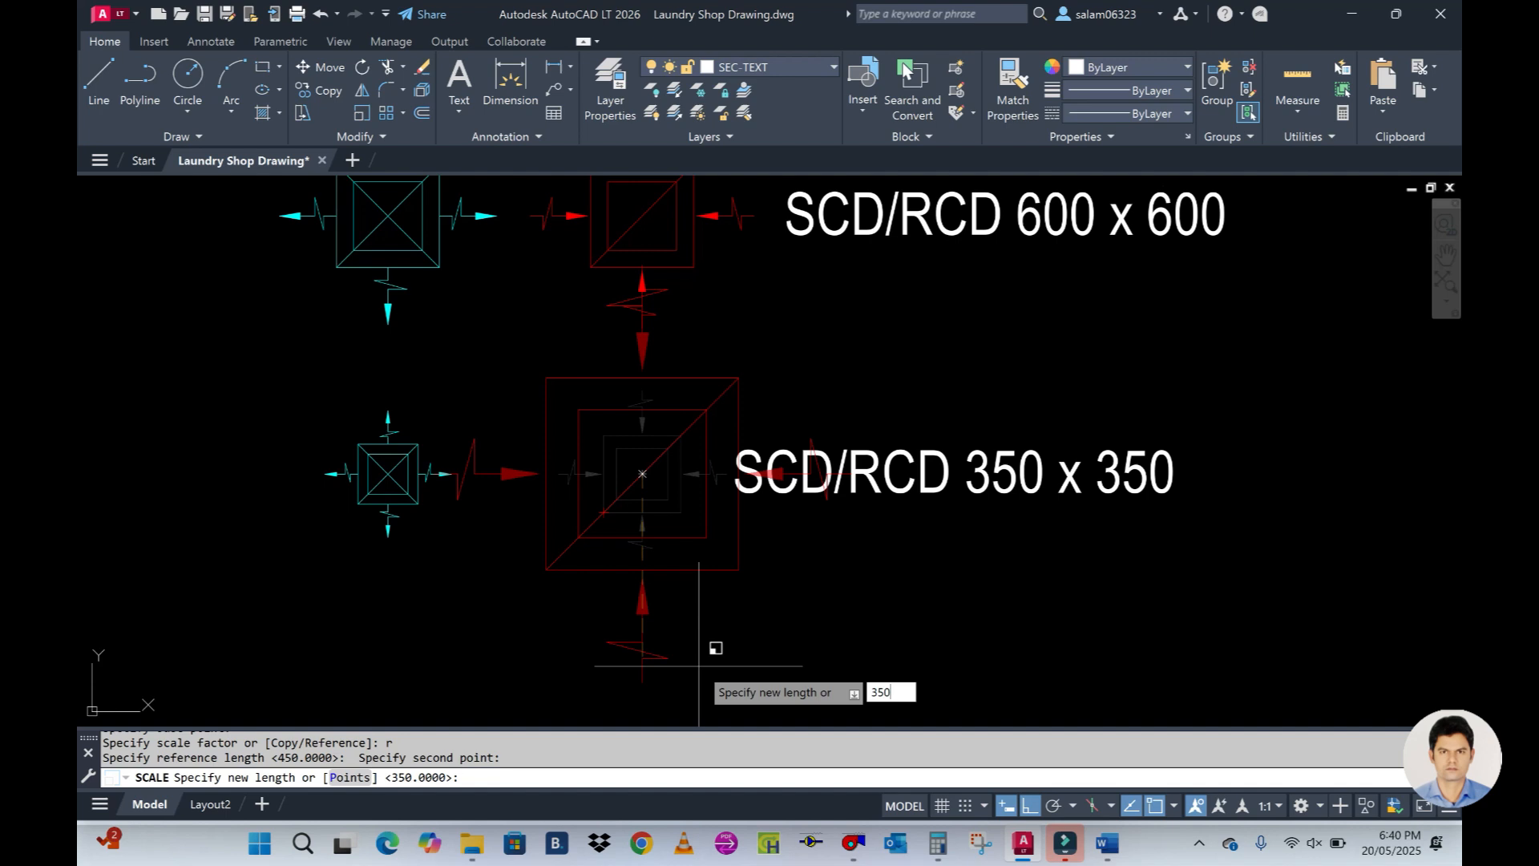
{"action": "key", "text": "Return"}
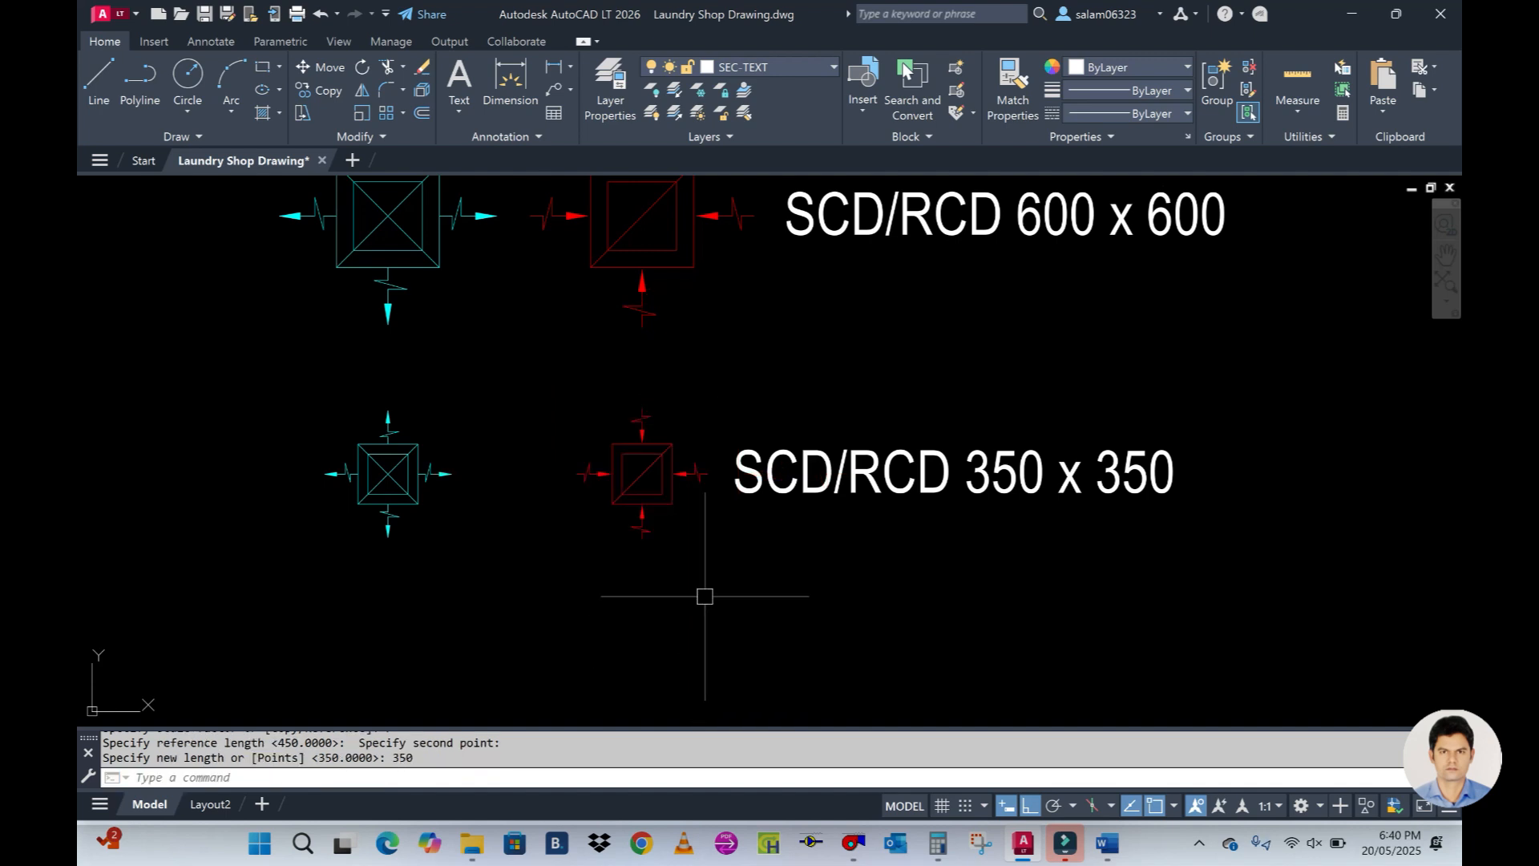
Add a linear dimension for the width of the red return diffuser, placed above the symbol
{"action": "type", "text": "DIML"}
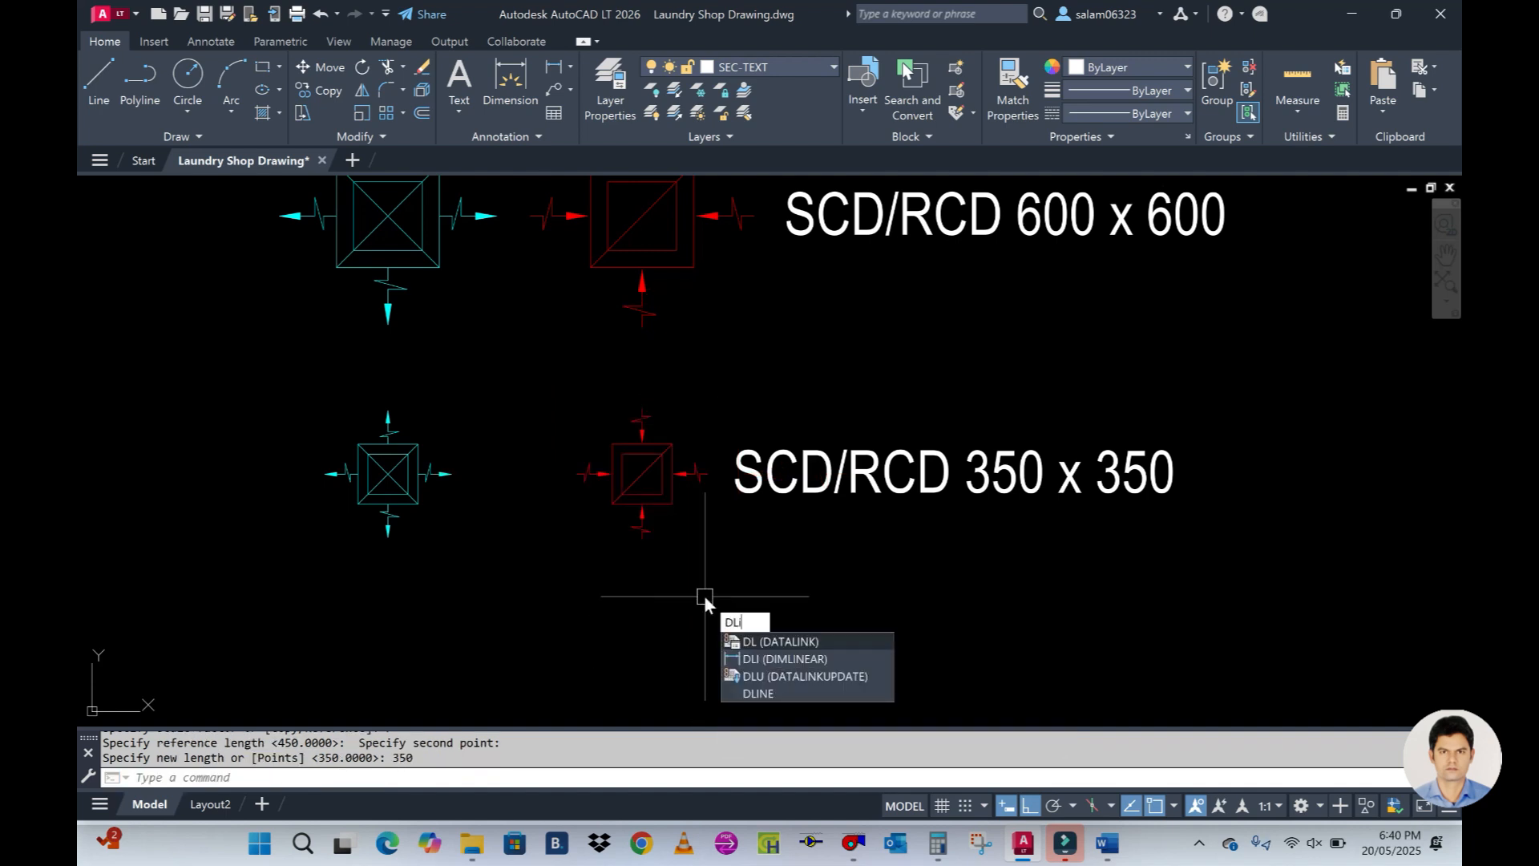
{"action": "type", "text": "I"}
{"action": "key", "text": "Return"}
{"action": "left_click", "coordinate": [613, 444]}
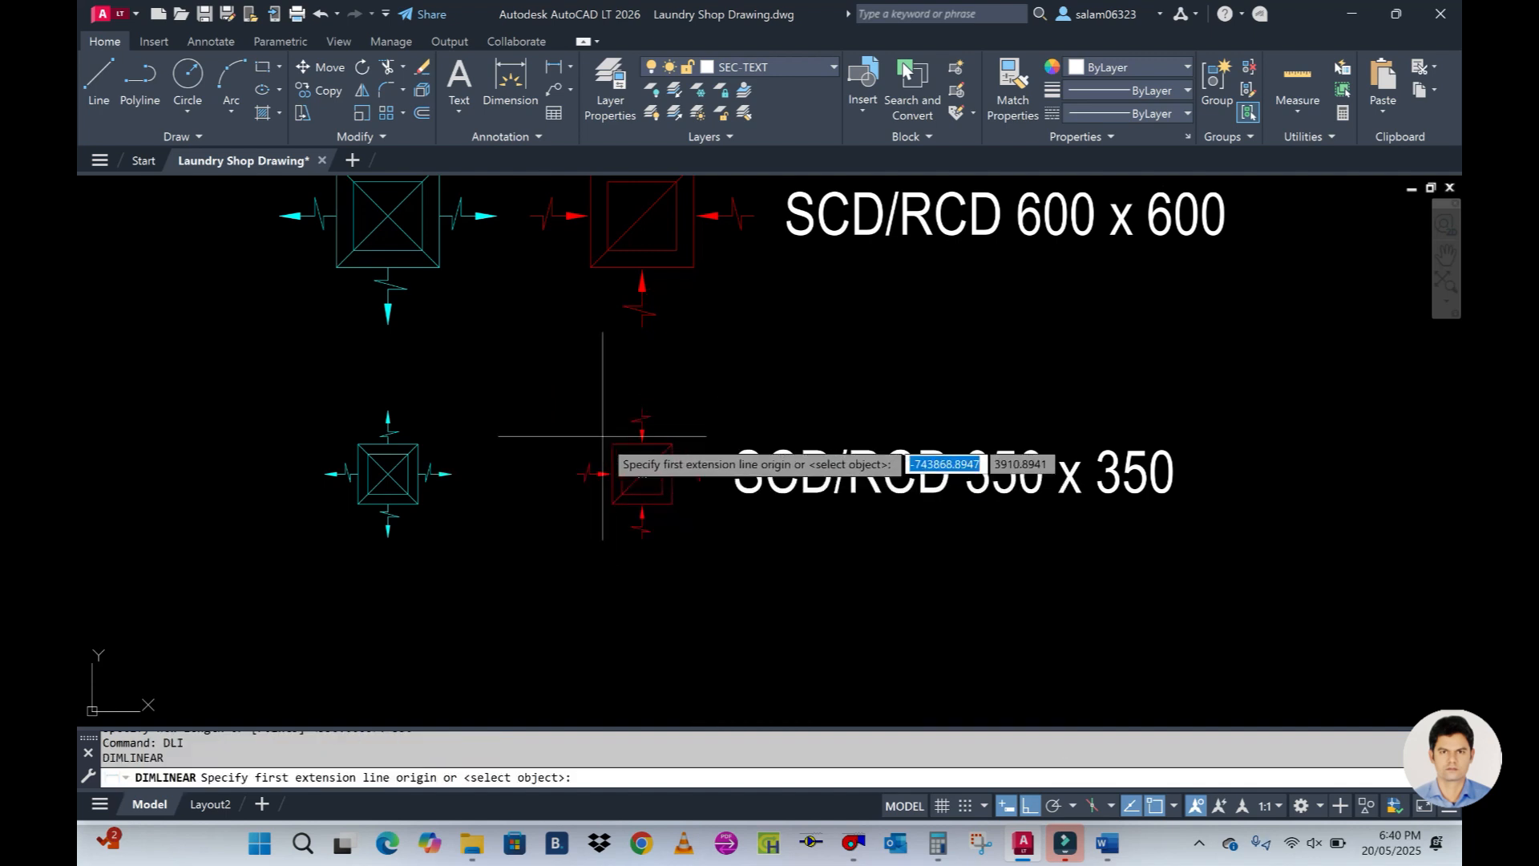
{"action": "left_click", "coordinate": [672, 444]}
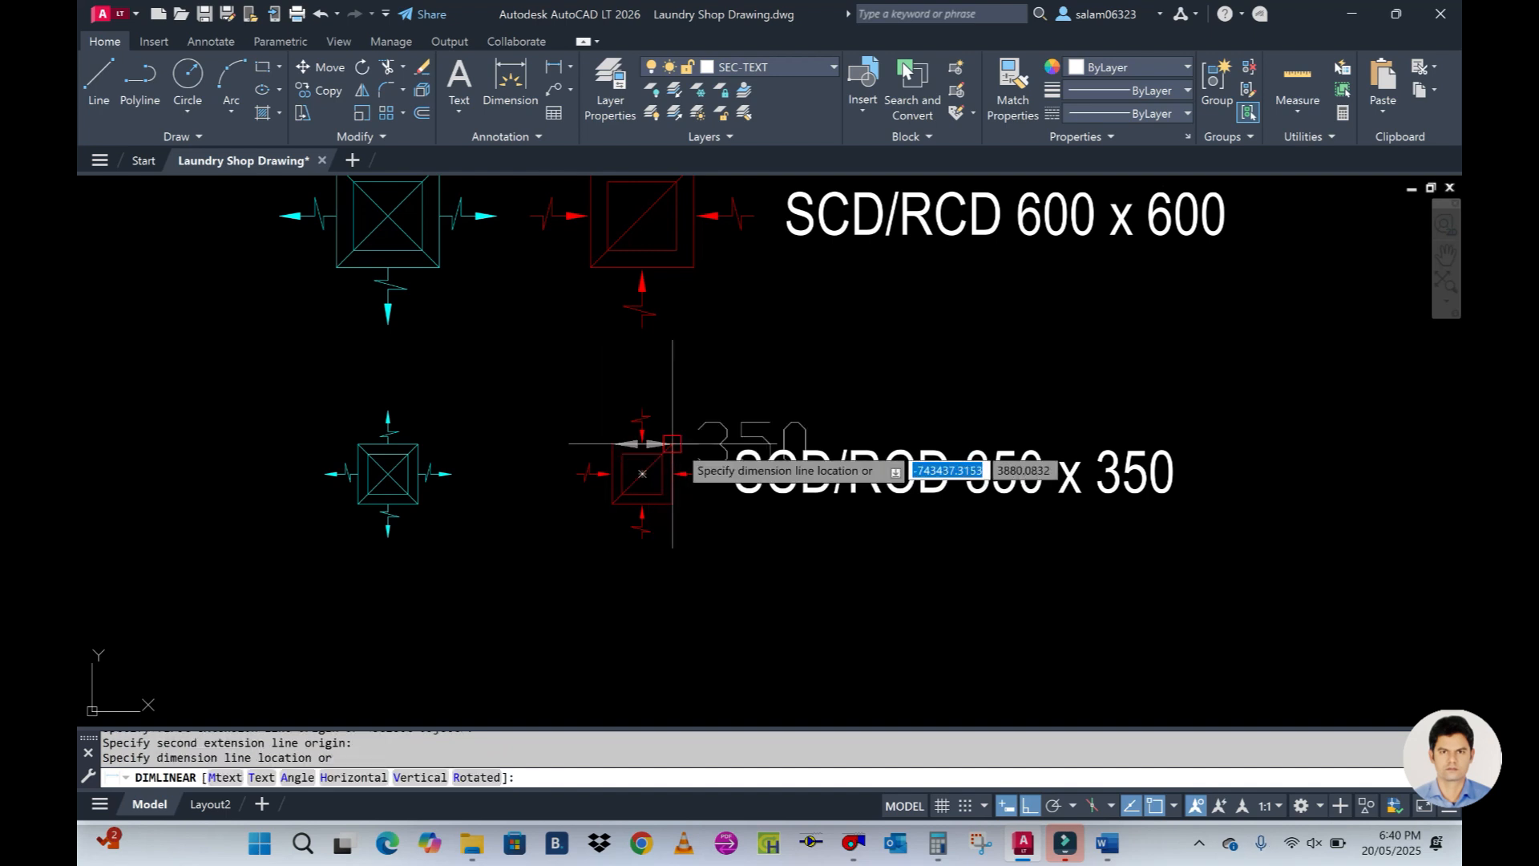
{"action": "left_click", "coordinate": [699, 377]}
{"action": "key", "text": "Return"}
{"action": "left_click", "coordinate": [616, 500]}
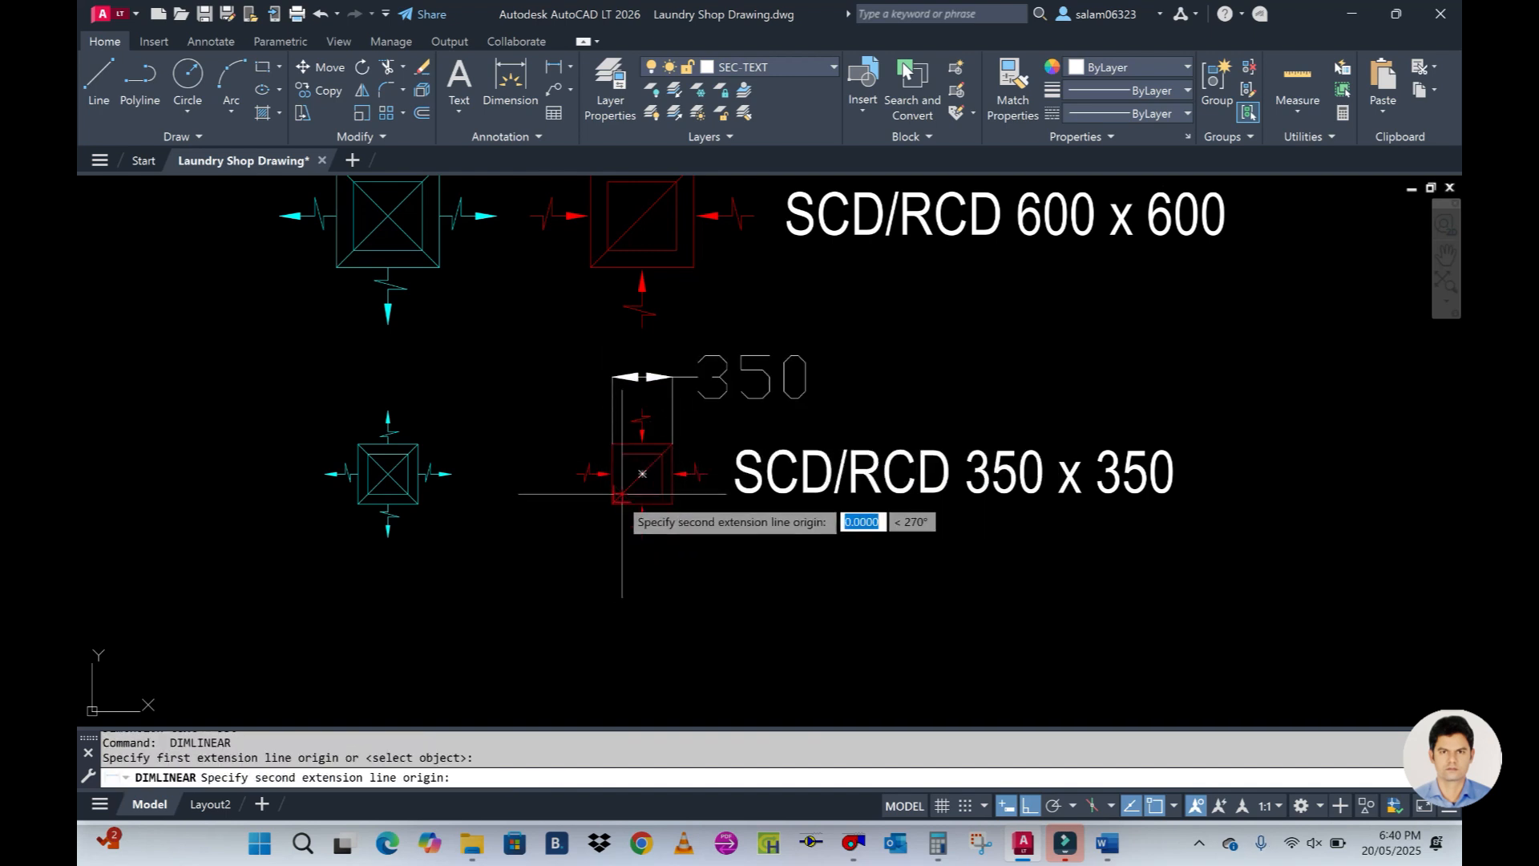
{"action": "key", "text": "Escape"}
{"action": "key", "text": "Return"}
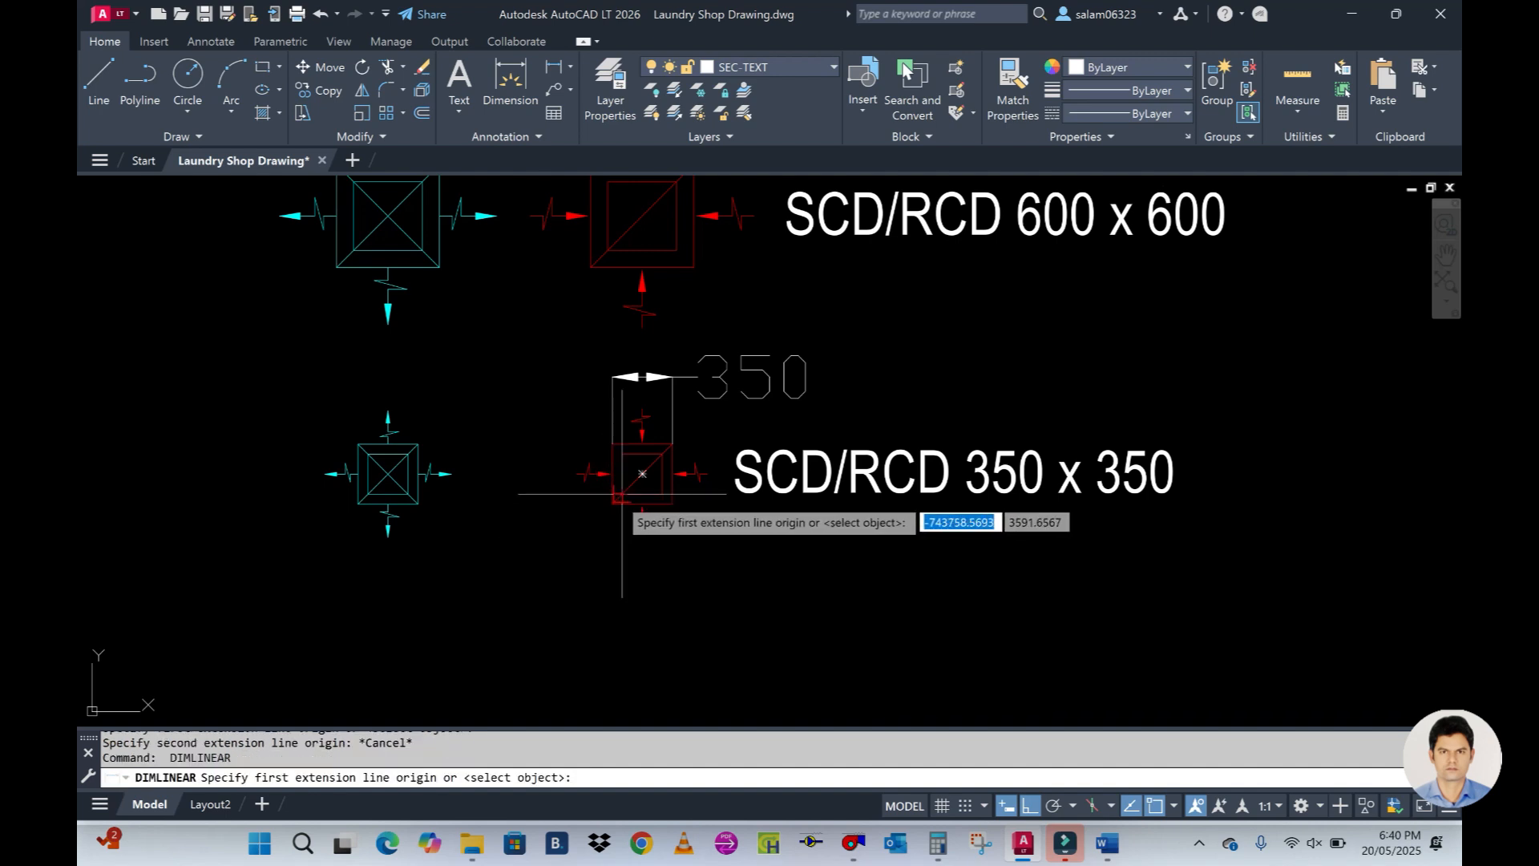
{"action": "key", "text": "Escape"}
Add a linear dimension for the height of the red return diffuser in the 350 x 350 row, placed beside the symbol
{"action": "key", "text": "Return"}
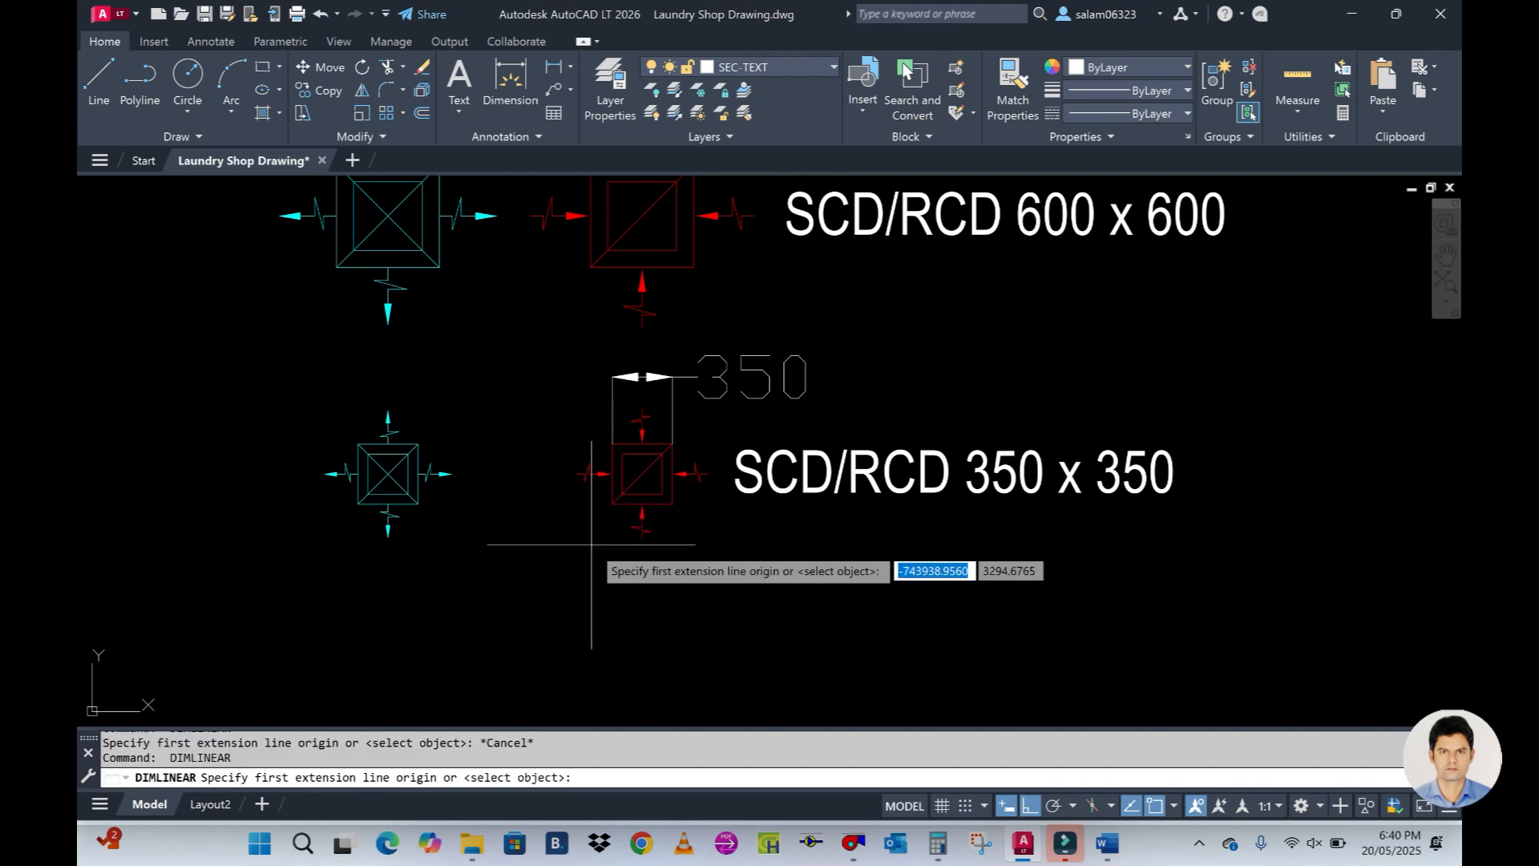
{"action": "left_click", "coordinate": [613, 503]}
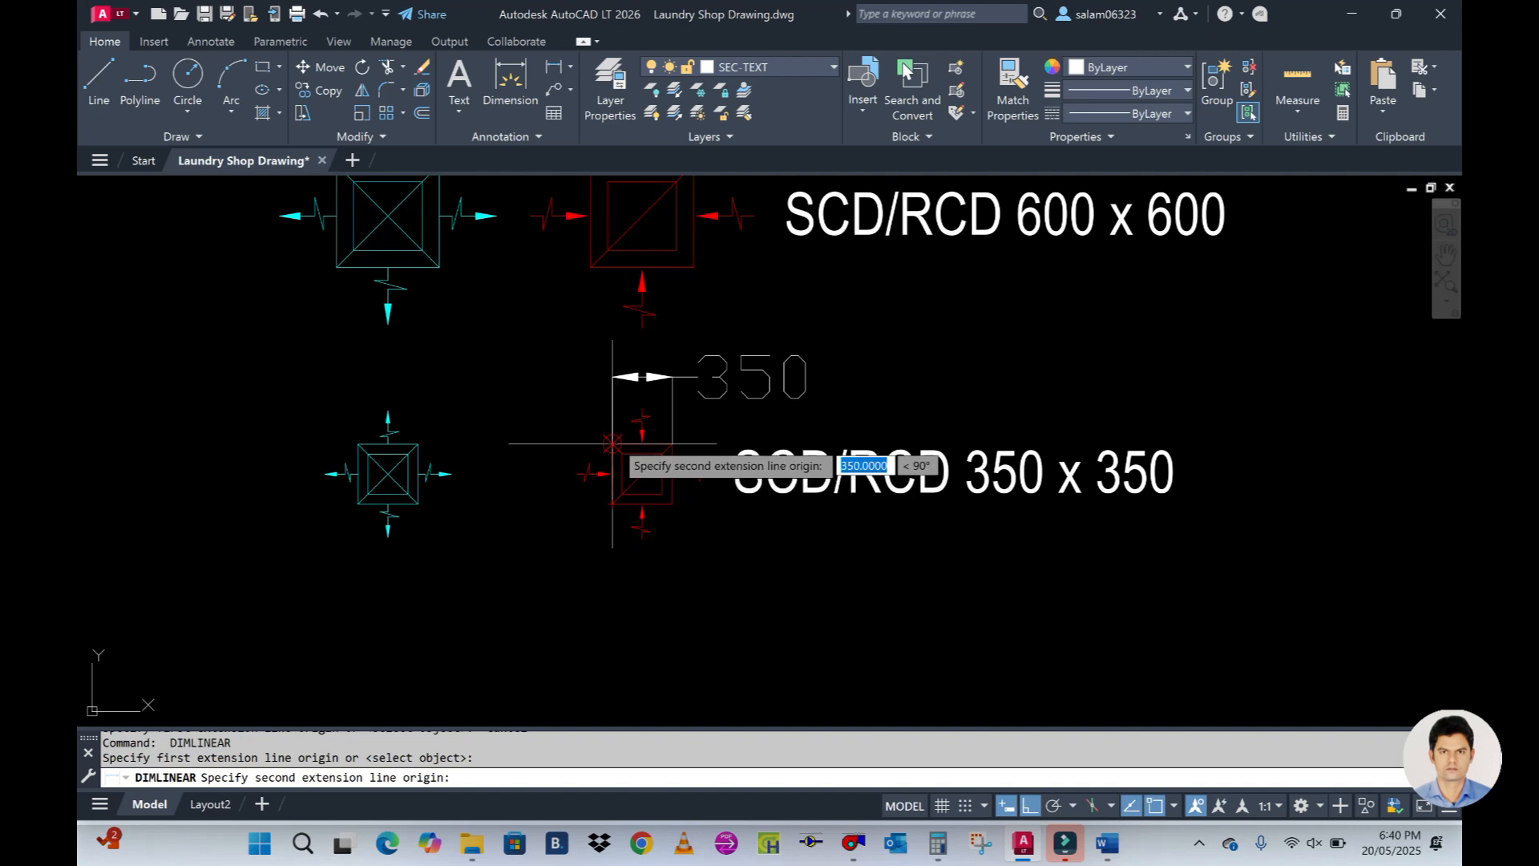
{"action": "left_click", "coordinate": [613, 442]}
{"action": "left_click", "coordinate": [495, 481]}
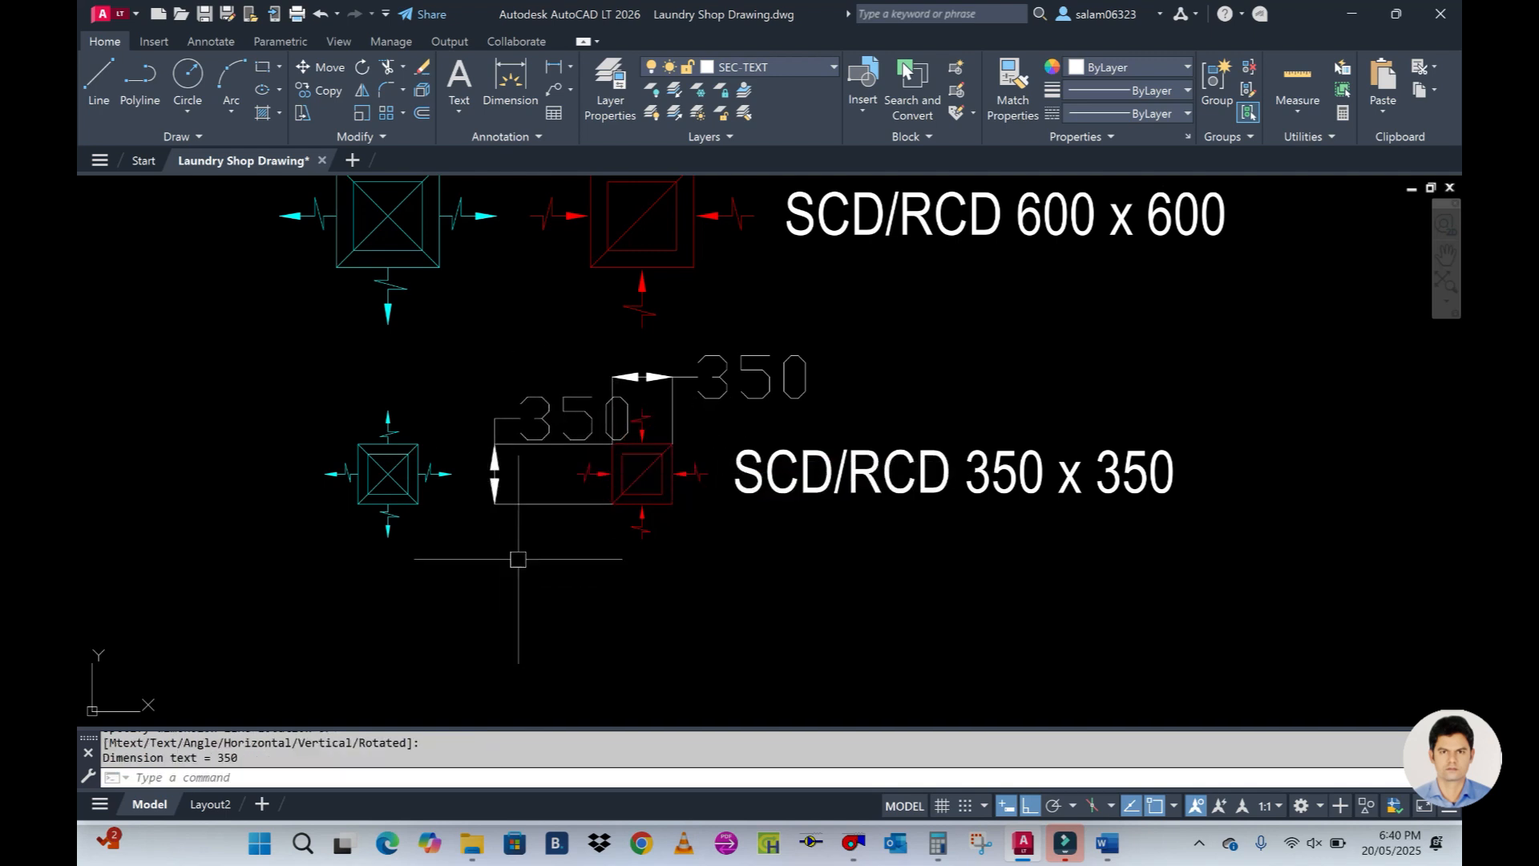
Erase the width and height dimensions from the red return diffuser symbol in the 350 x 350 row
{"action": "left_click", "coordinate": [525, 505]}
{"action": "type", "text": "E"}
{"action": "key", "text": "Return"}
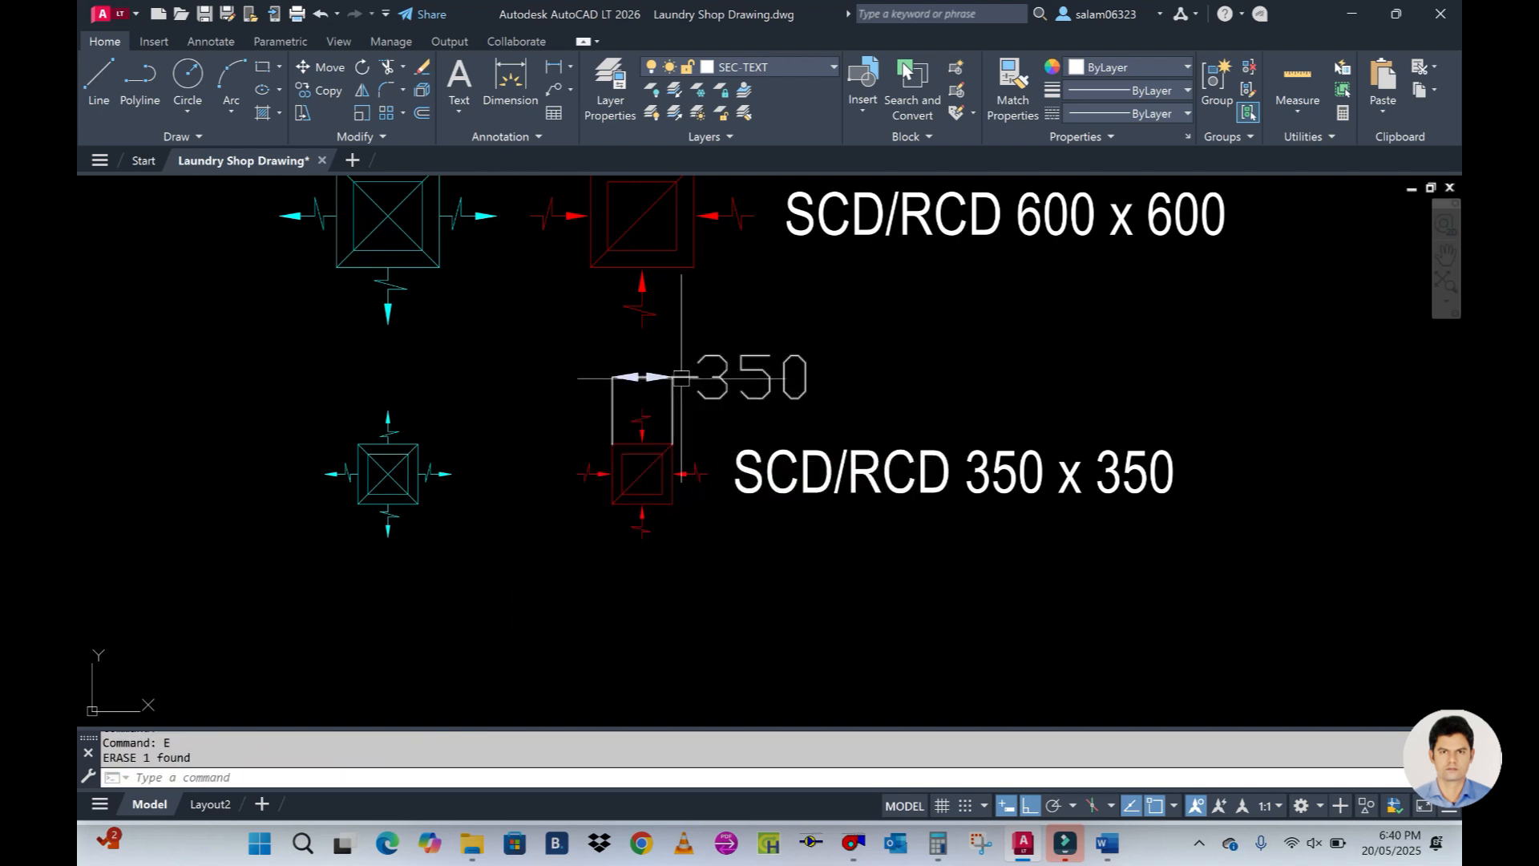
{"action": "key", "text": "Escape"}
Draw a 7700 long vertical guide line in the Private Laundry, from midway between its upper-left corner and the adjacent grid line to the lower wall
{"action": "scroll", "coordinate": [440, 516], "scroll_direction": "down", "scroll_amount": 5}
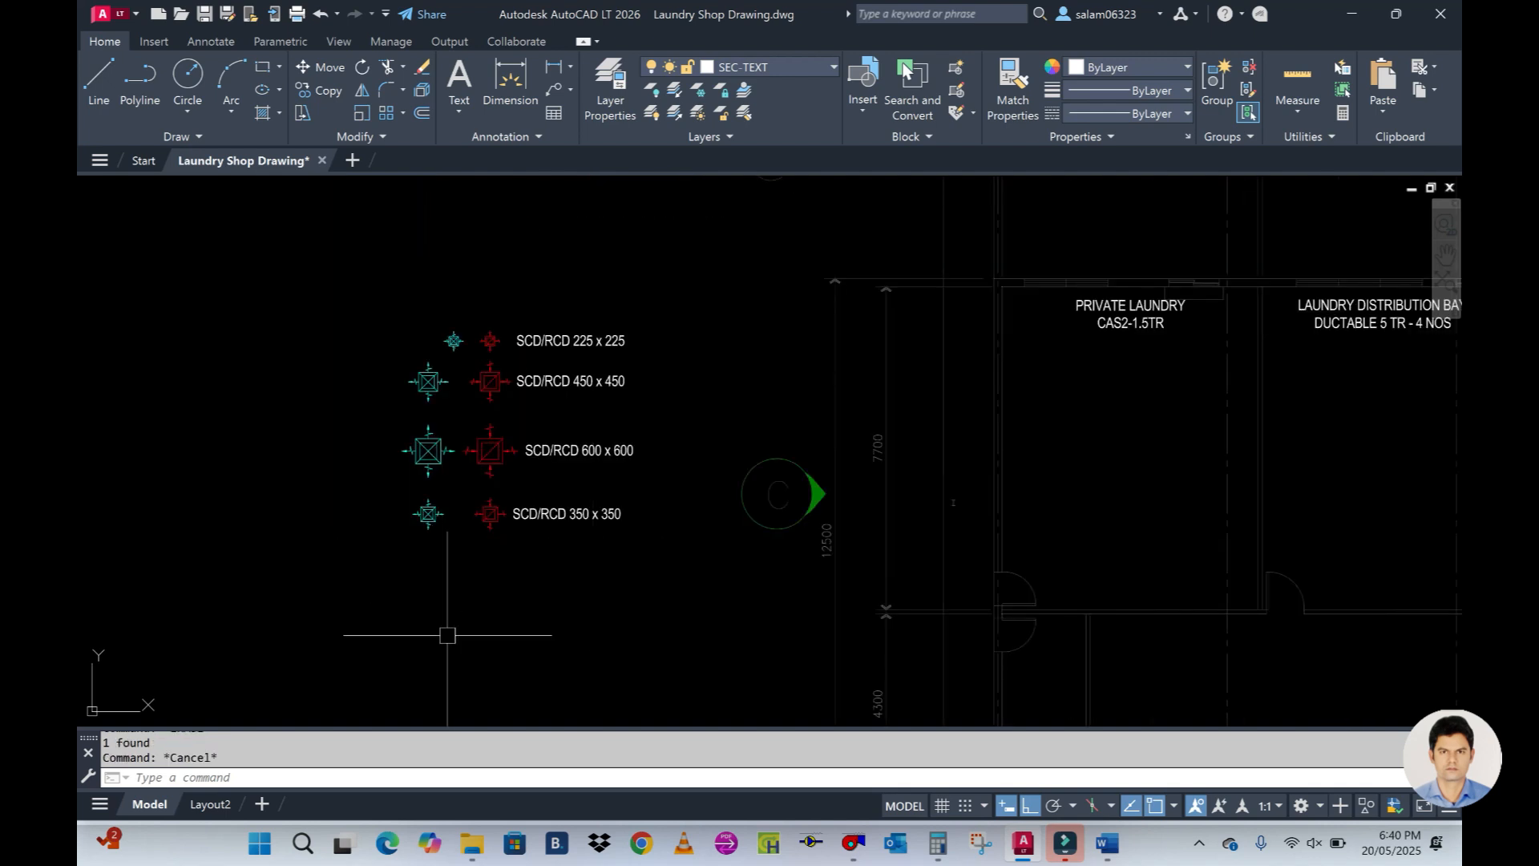
{"action": "middle_click_drag", "start_coordinate": [1140, 442], "coordinate": [1015, 450]}
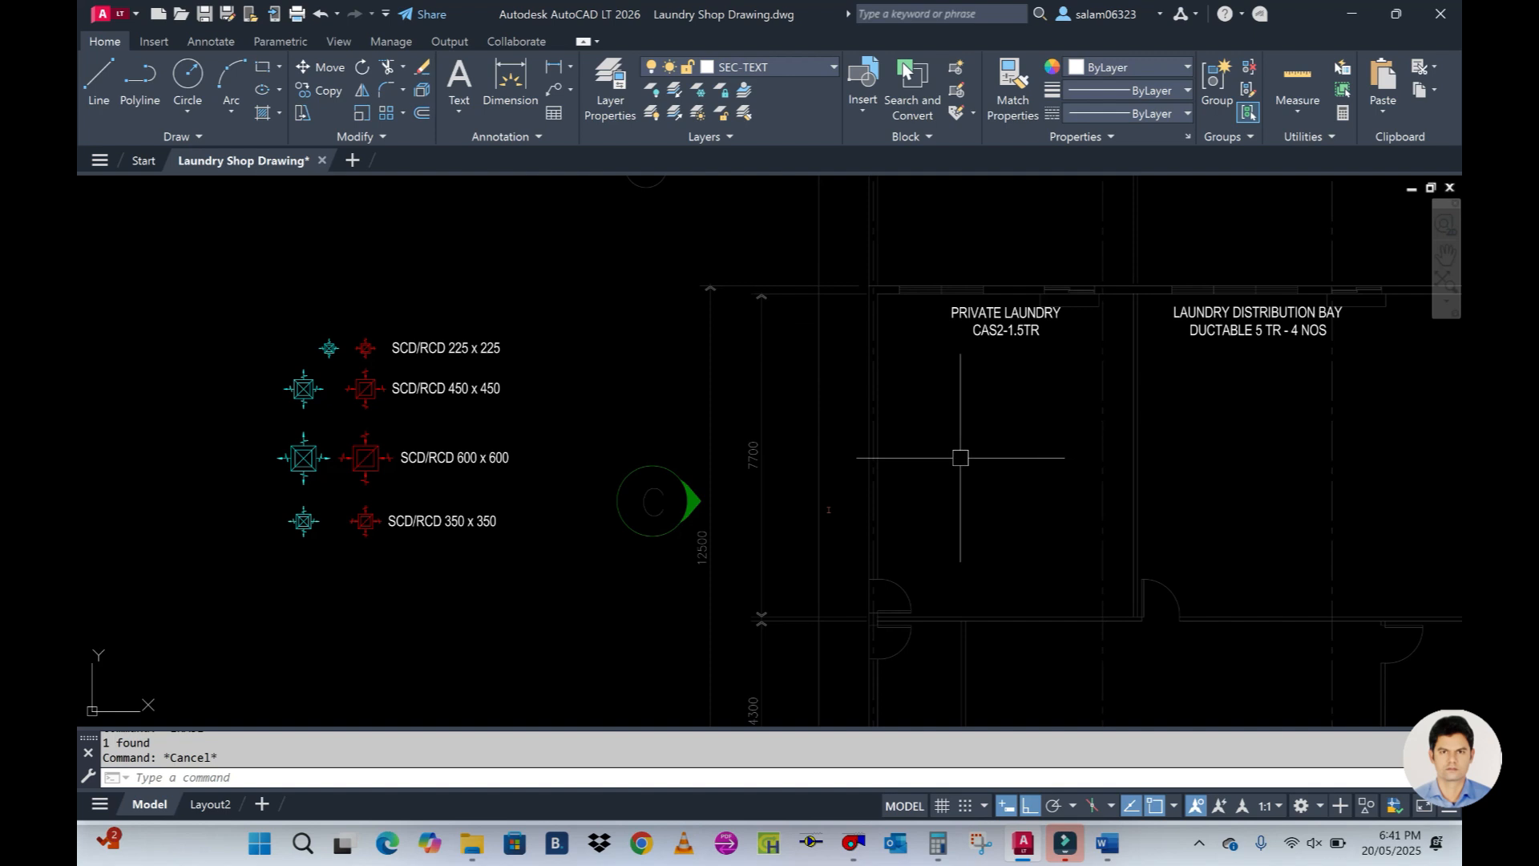
{"action": "key", "text": "l"}
{"action": "key", "text": "Return"}
{"action": "scroll", "coordinate": [917, 256], "scroll_direction": "up", "scroll_amount": 3}
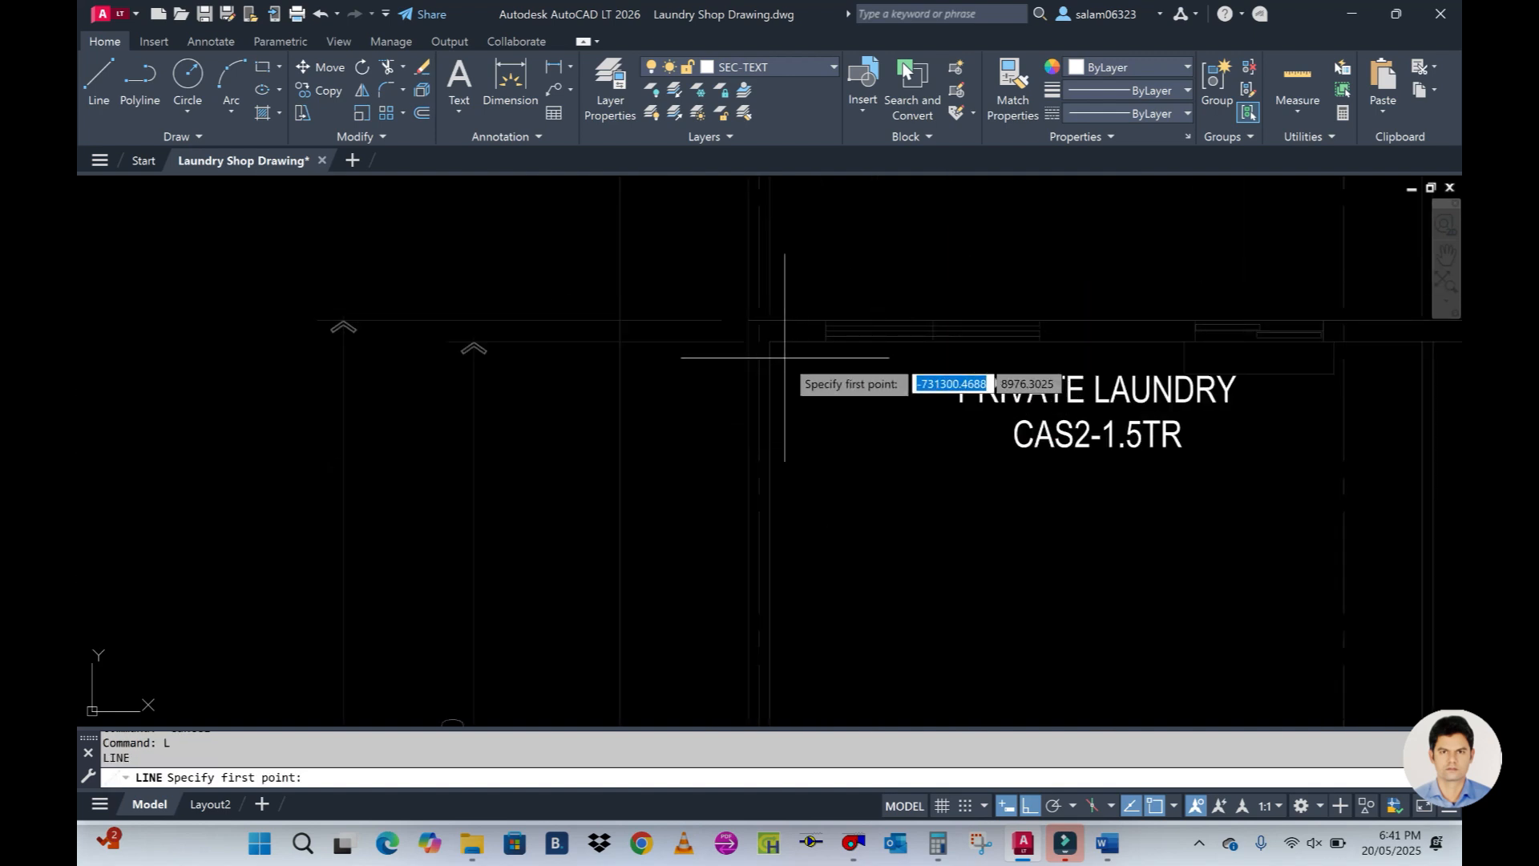
{"action": "right_click", "coordinate": [814, 449], "text": "shift"}
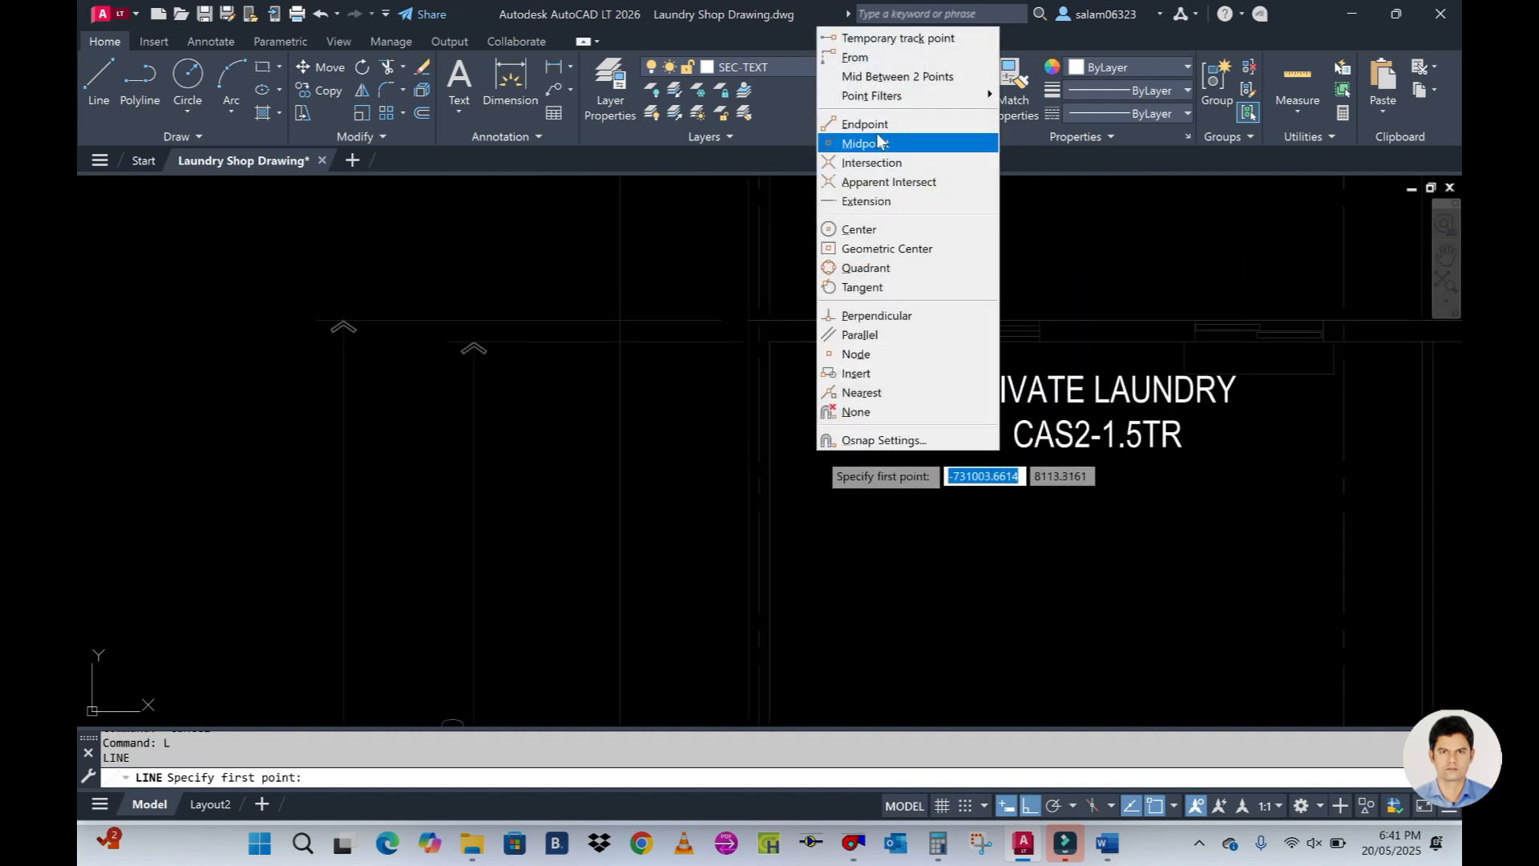
{"action": "left_click", "coordinate": [890, 76]}
{"action": "left_click", "coordinate": [771, 343]}
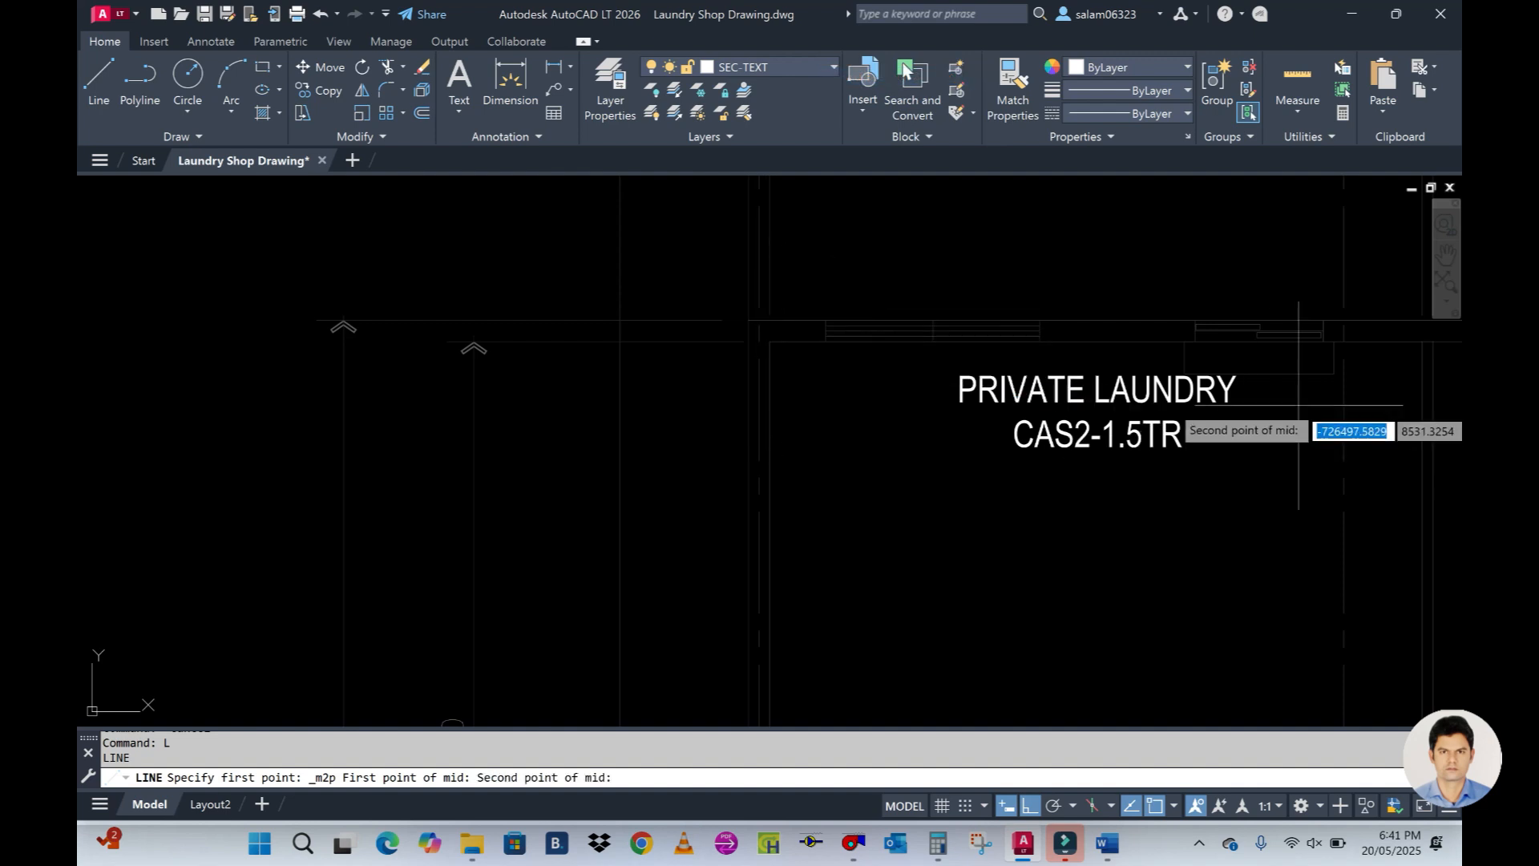
{"action": "left_click", "coordinate": [1345, 347]}
{"action": "scroll", "coordinate": [1018, 398], "scroll_direction": "down", "scroll_amount": 3}
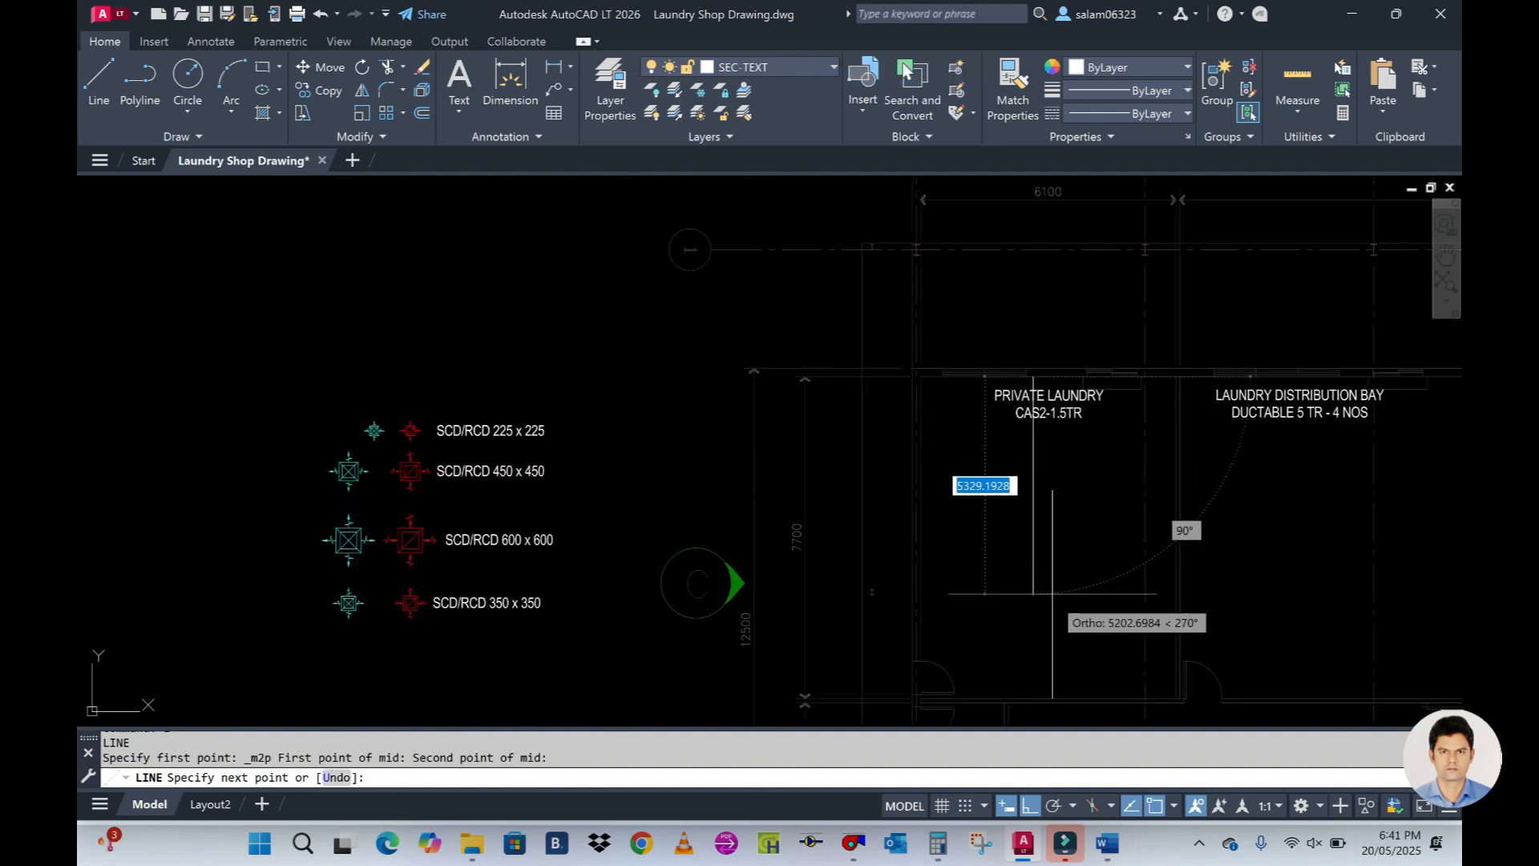
{"action": "scroll", "coordinate": [1030, 688], "scroll_direction": "up", "scroll_amount": 6}
{"action": "left_click", "coordinate": [1040, 710]}
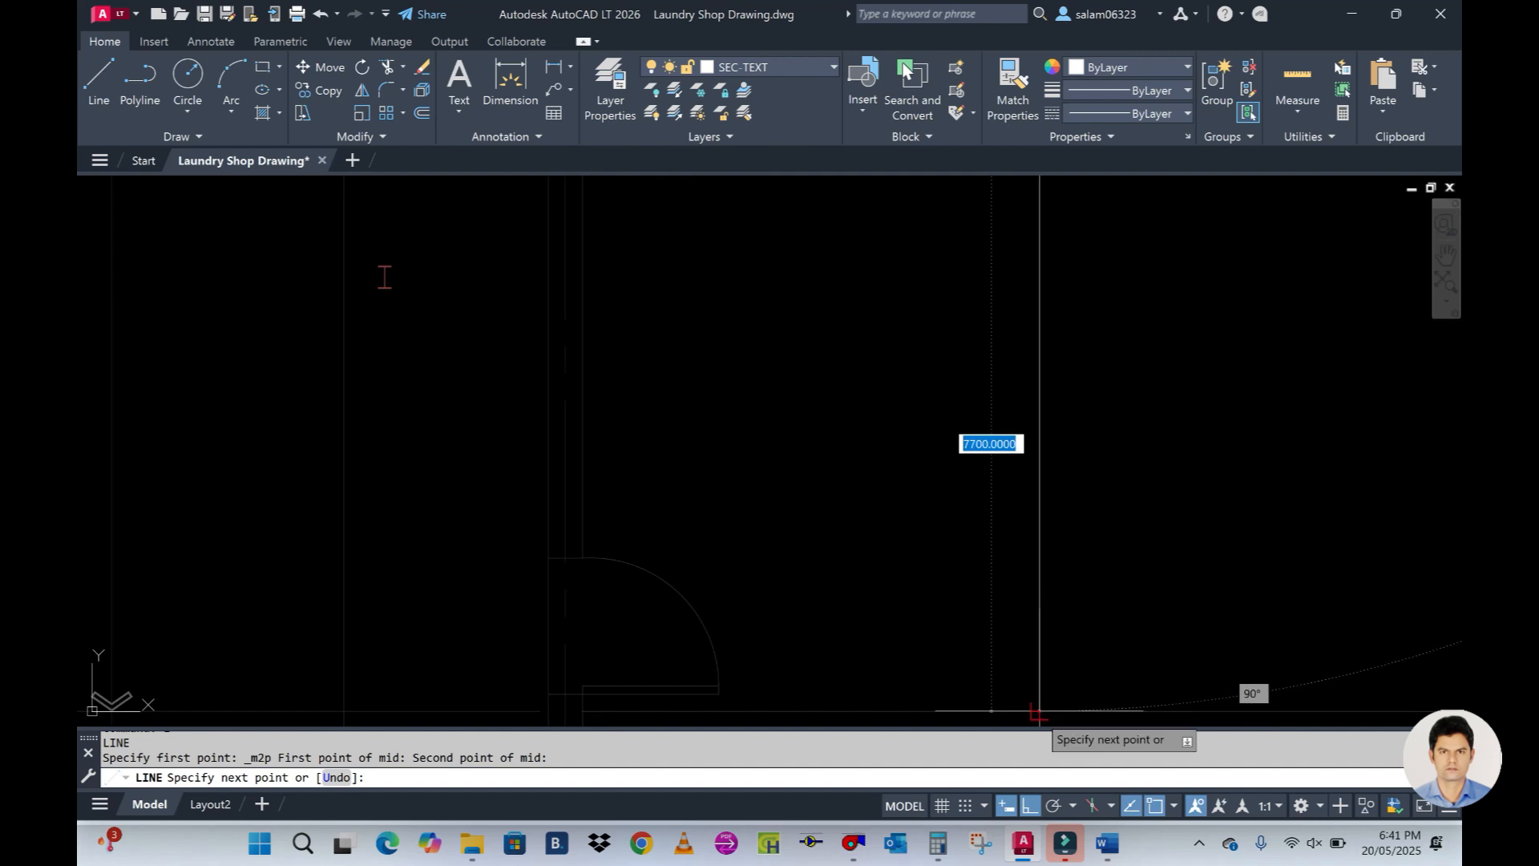
{"action": "key", "text": "Return"}
Copy the cyan 350 x 350 supply diffuser by its centre onto the guide line, just below the Private Laundry room label
{"action": "scroll", "coordinate": [938, 449], "scroll_direction": "down", "scroll_amount": 5}
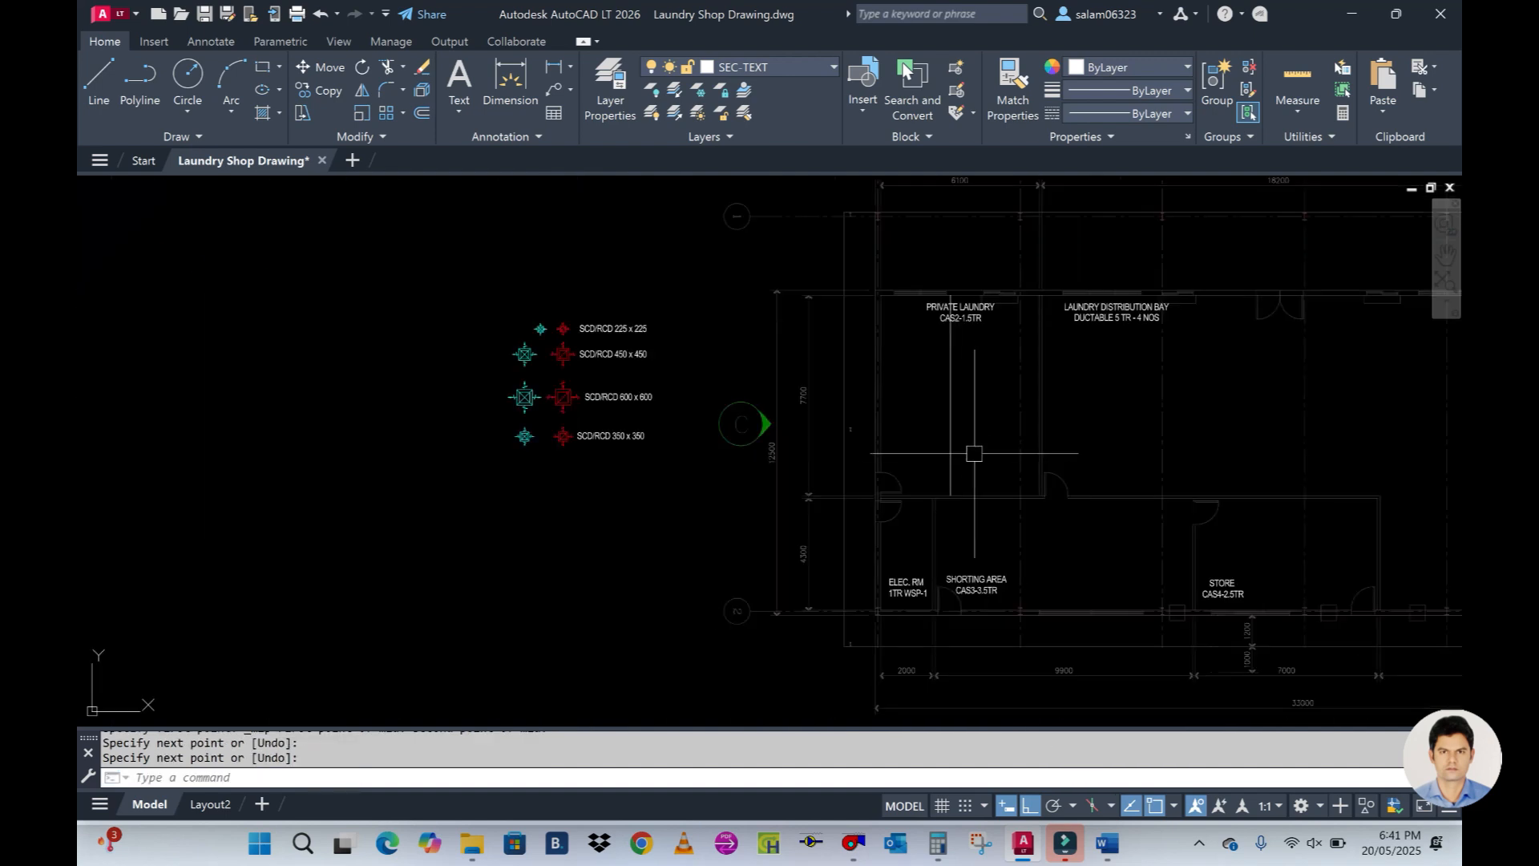
{"action": "middle_click_drag", "start_coordinate": [998, 396], "coordinate": [949, 422]}
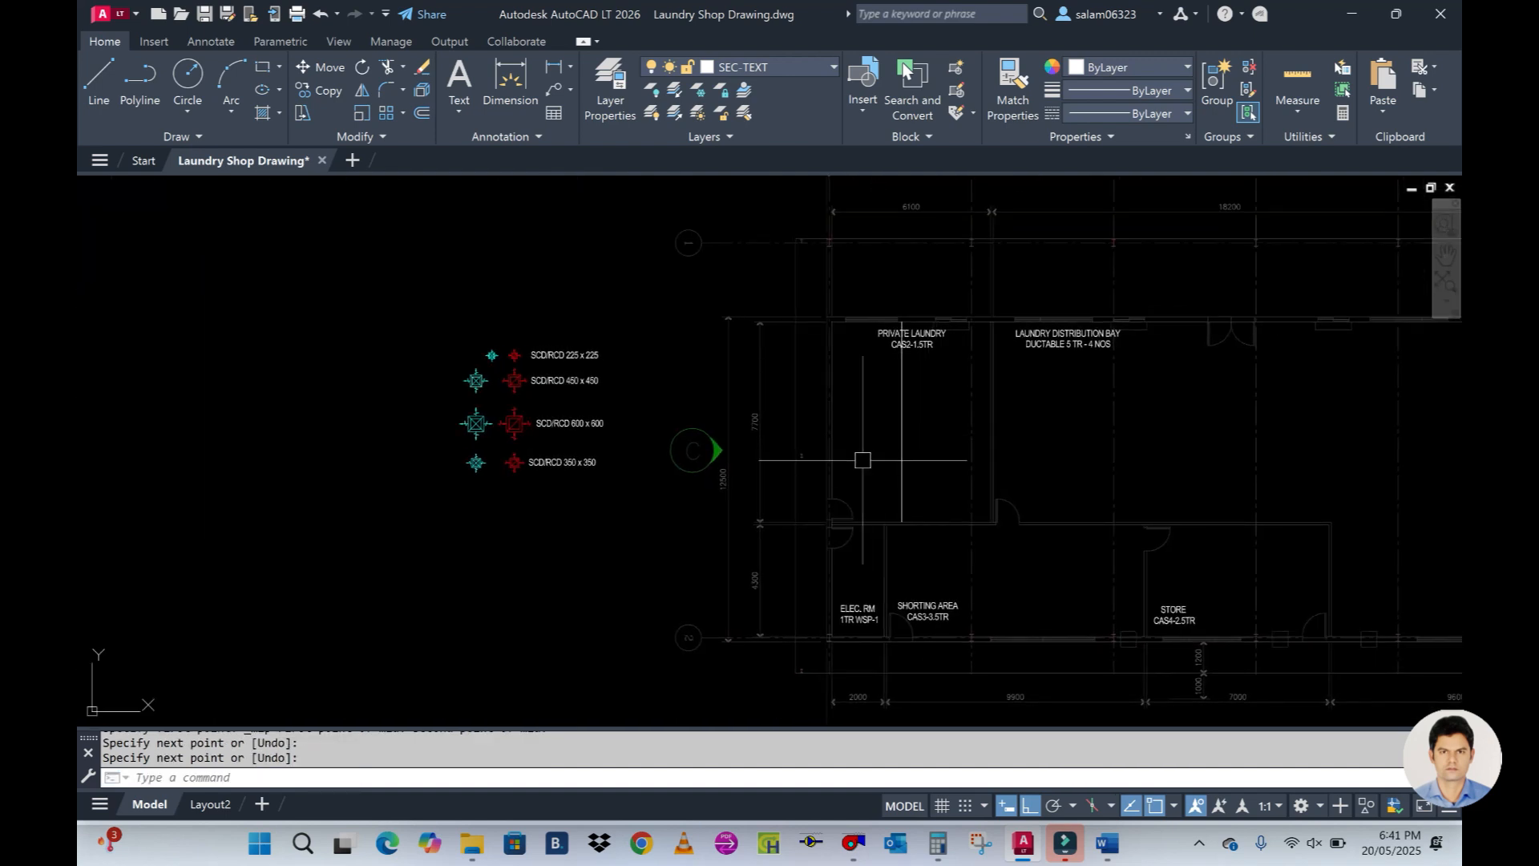
{"action": "scroll", "coordinate": [524, 450], "scroll_direction": "up", "scroll_amount": 4}
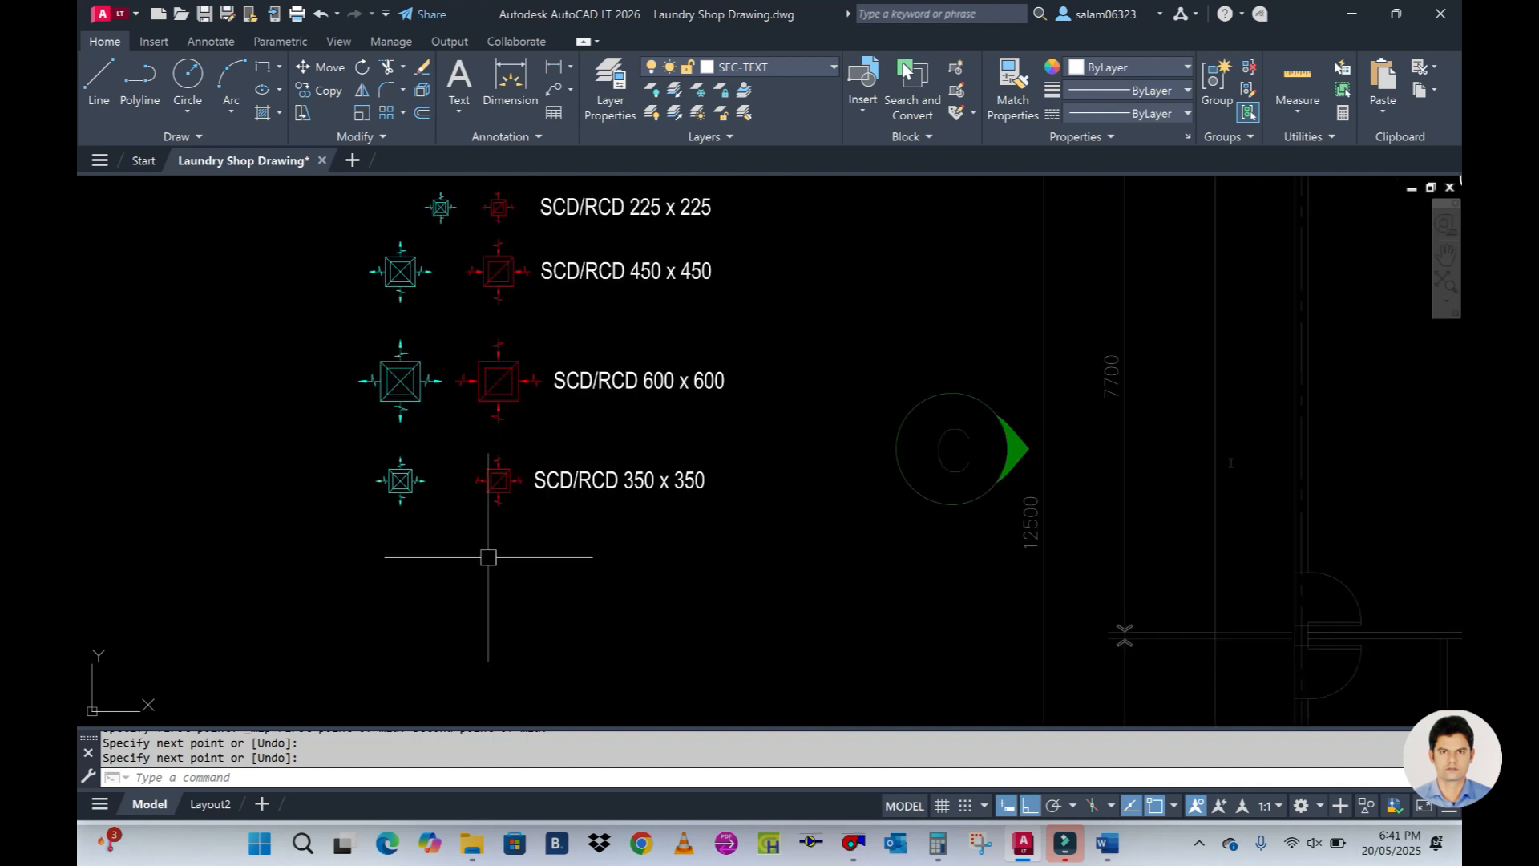
{"action": "type", "text": "o"}
{"action": "key", "text": "Return"}
{"action": "left_click", "coordinate": [398, 481]}
{"action": "key", "text": "Return"}
{"action": "scroll", "coordinate": [404, 510], "scroll_direction": "up", "scroll_amount": 2}
{"action": "scroll", "coordinate": [404, 510], "scroll_direction": "up", "scroll_amount": 2}
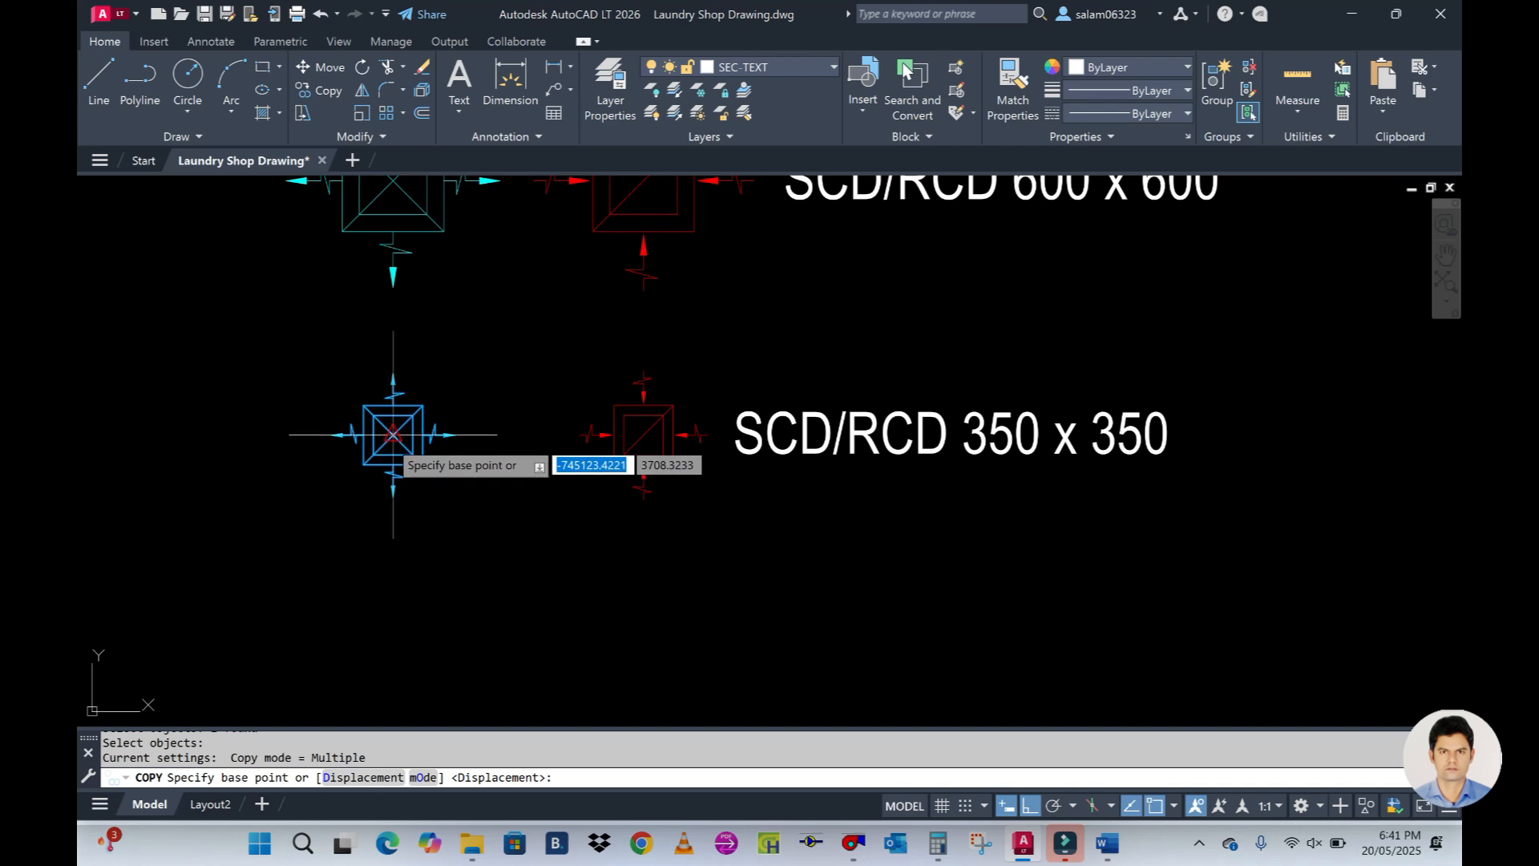
{"action": "left_click", "coordinate": [393, 437]}
{"action": "scroll", "coordinate": [424, 509], "scroll_direction": "down", "scroll_amount": 8}
{"action": "scroll", "coordinate": [856, 485], "scroll_direction": "up", "scroll_amount": 4}
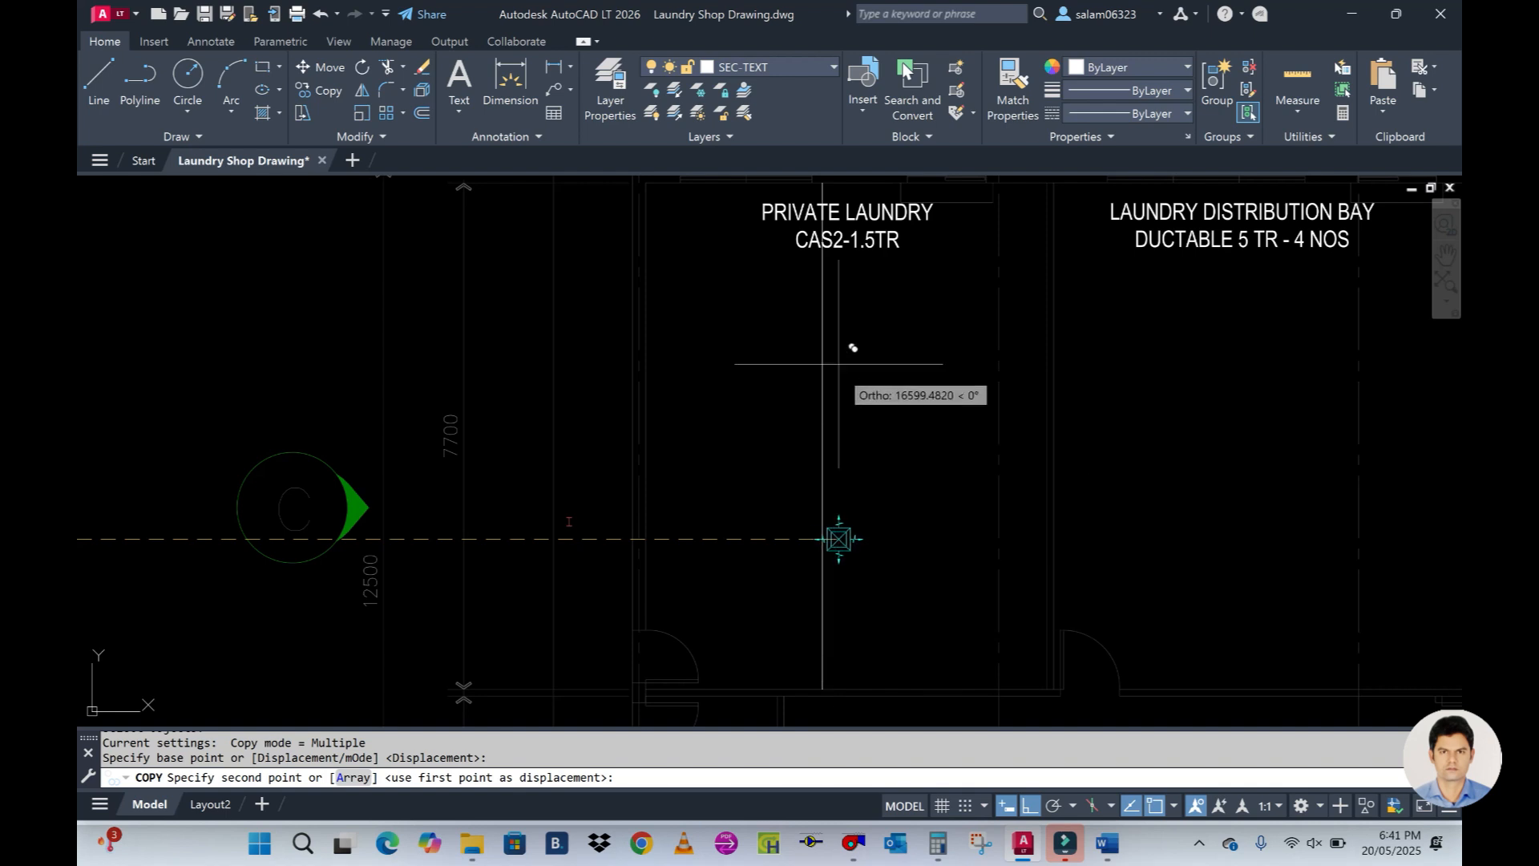
{"action": "left_click", "coordinate": [823, 275]}
{"action": "key", "text": "Escape"}
Copy the red 350 x 350 return diffuser by its centre onto the guide line, near the lower end of the Private Laundry
{"action": "scroll", "coordinate": [834, 426], "scroll_direction": "down", "scroll_amount": 3}
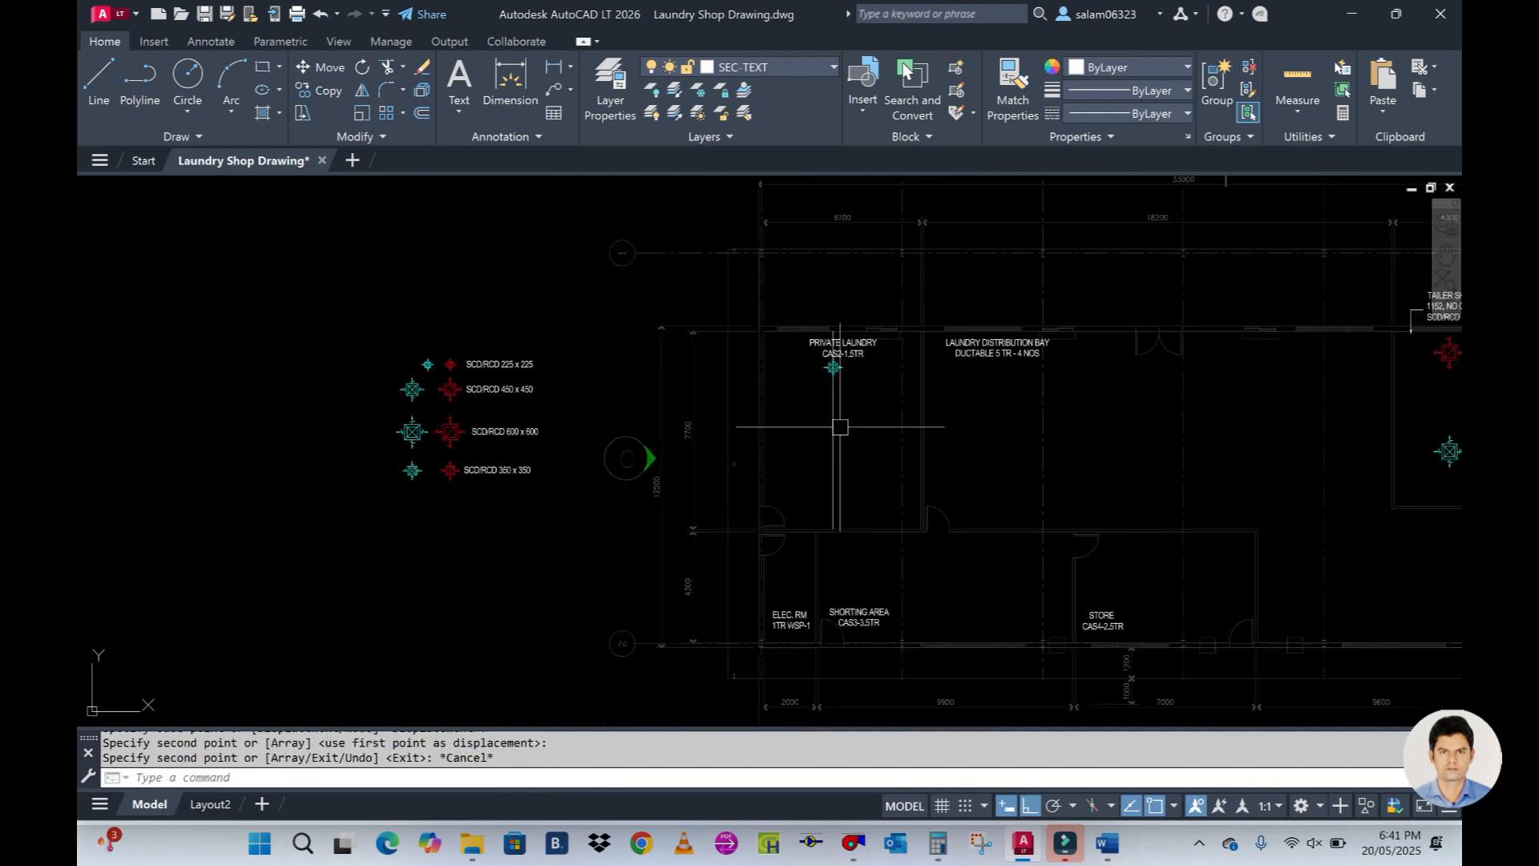
{"action": "scroll", "coordinate": [849, 445], "scroll_direction": "up", "scroll_amount": 2}
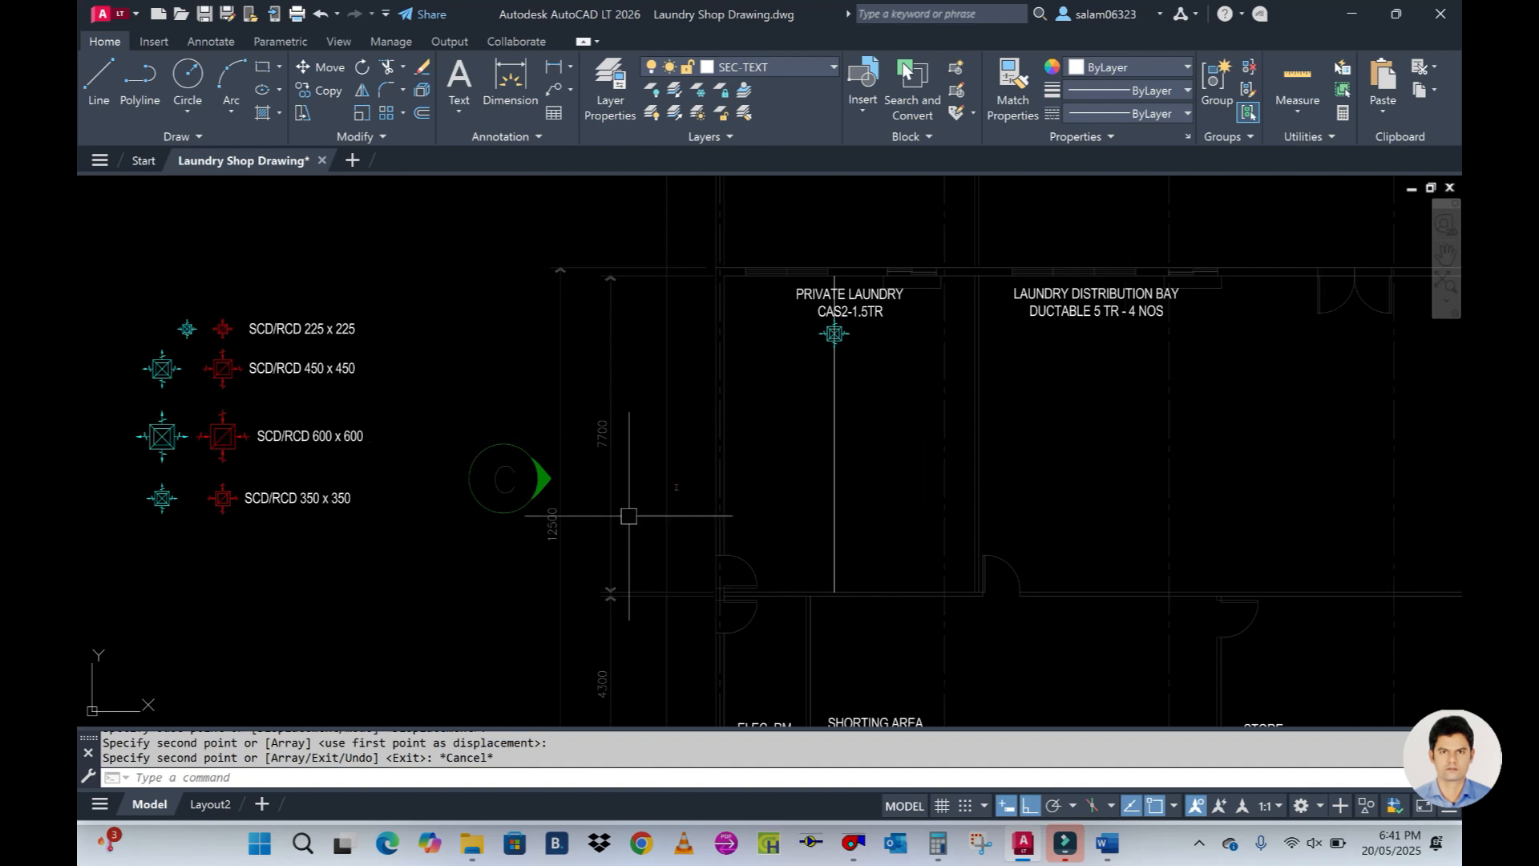
{"action": "middle_click_drag", "start_coordinate": [794, 407], "coordinate": [852, 408]}
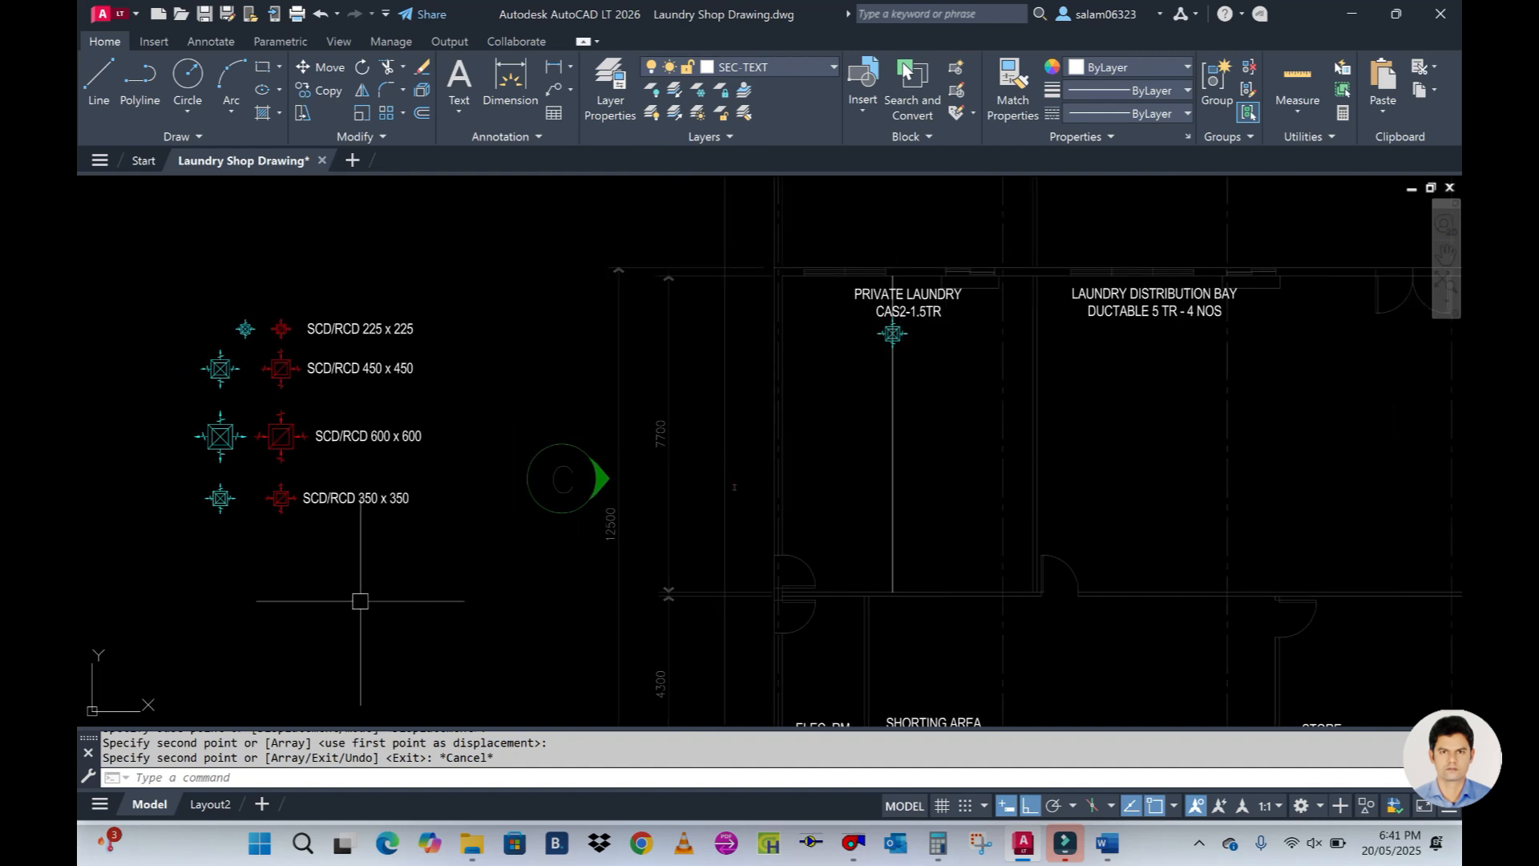
{"action": "type", "text": "co"}
{"action": "key", "text": "Return"}
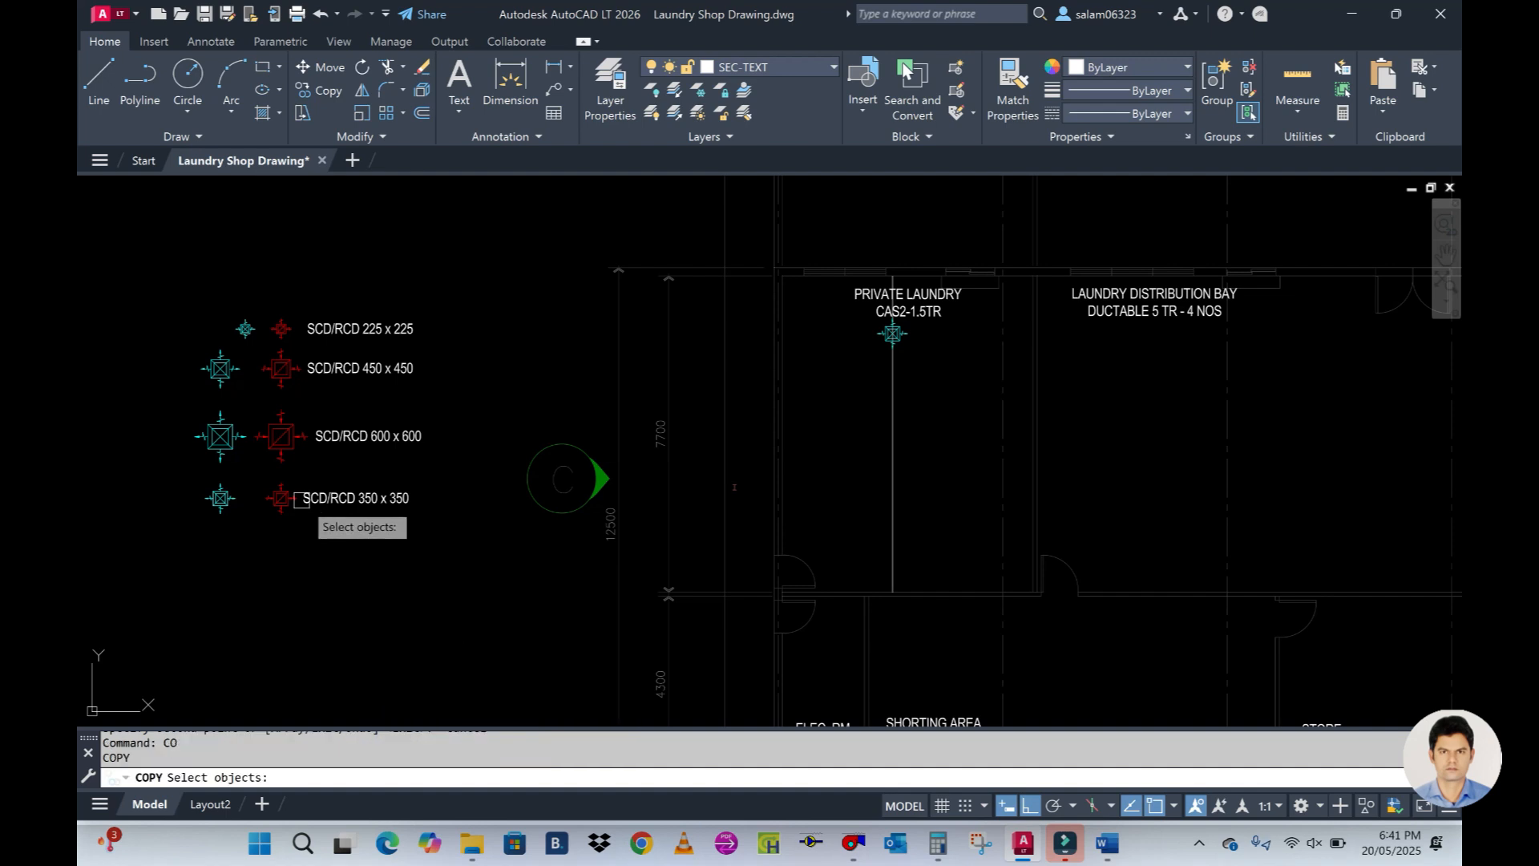
{"action": "scroll", "coordinate": [294, 494], "scroll_direction": "up", "scroll_amount": 4}
{"action": "left_click", "coordinate": [249, 535]}
{"action": "key", "text": "Return"}
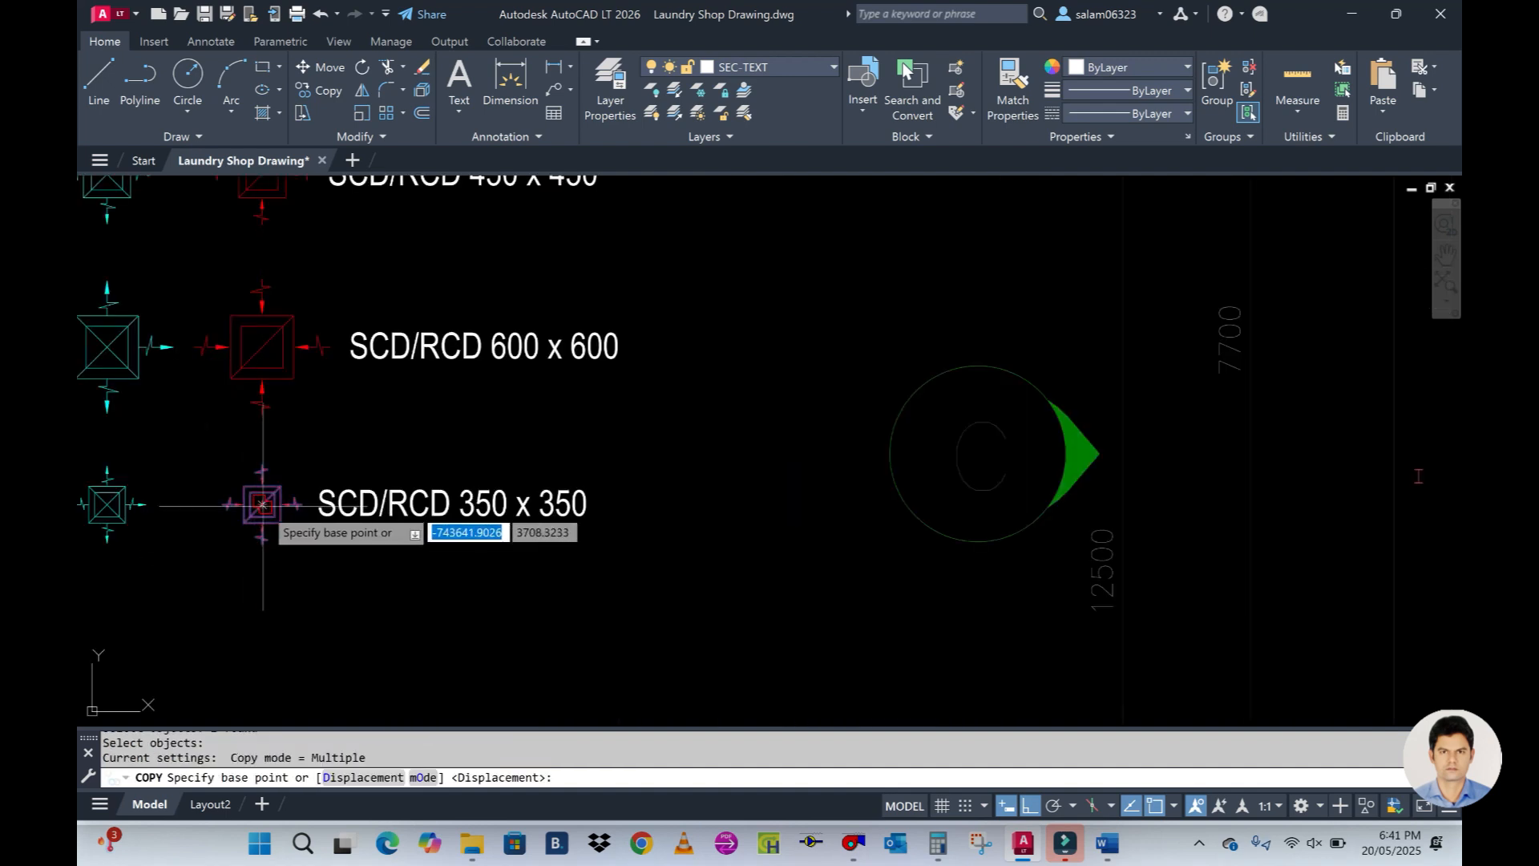
{"action": "left_click", "coordinate": [262, 504]}
{"action": "scroll", "coordinate": [262, 508], "scroll_direction": "down", "scroll_amount": 5}
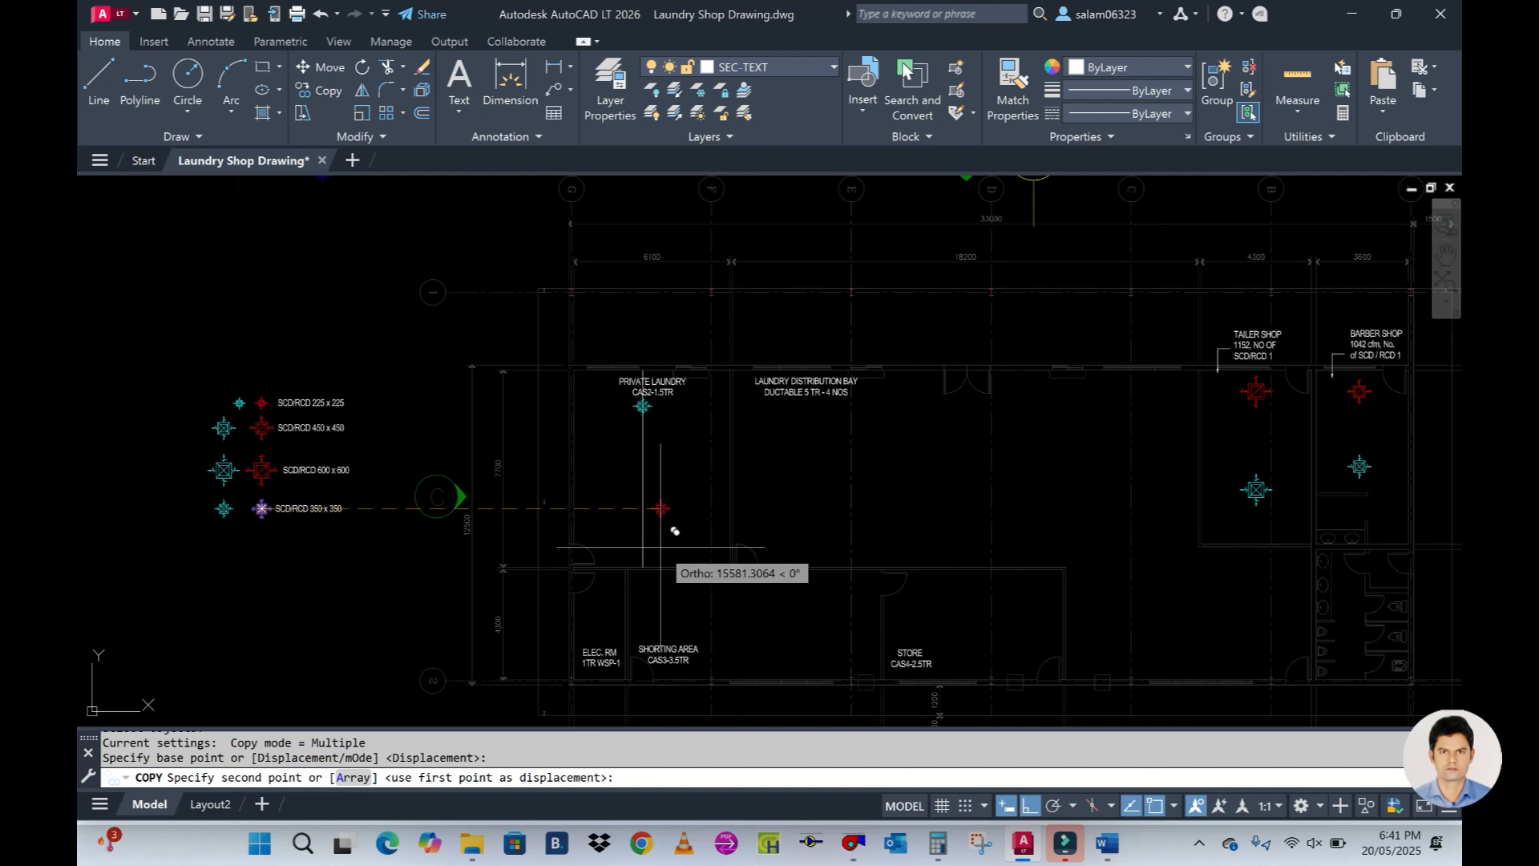
{"action": "scroll", "coordinate": [645, 533], "scroll_direction": "up", "scroll_amount": 2}
{"action": "left_click", "coordinate": [631, 517]}
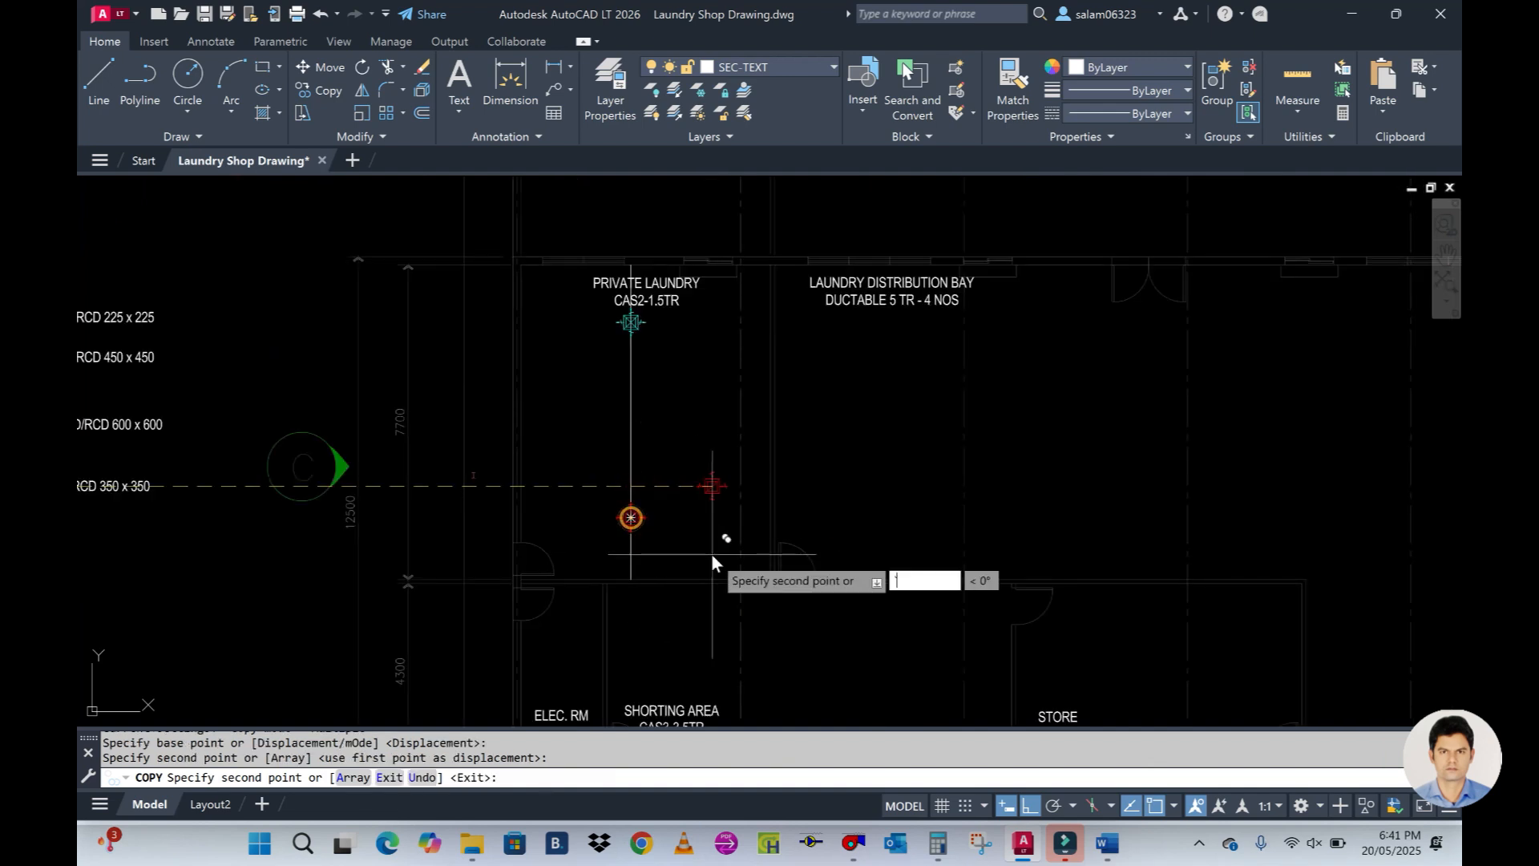
{"action": "key", "text": "Escape"}
Erase the vertical guide line running through the two diffusers in the Private Laundry
{"action": "scroll", "coordinate": [654, 473], "scroll_direction": "up", "scroll_amount": 2}
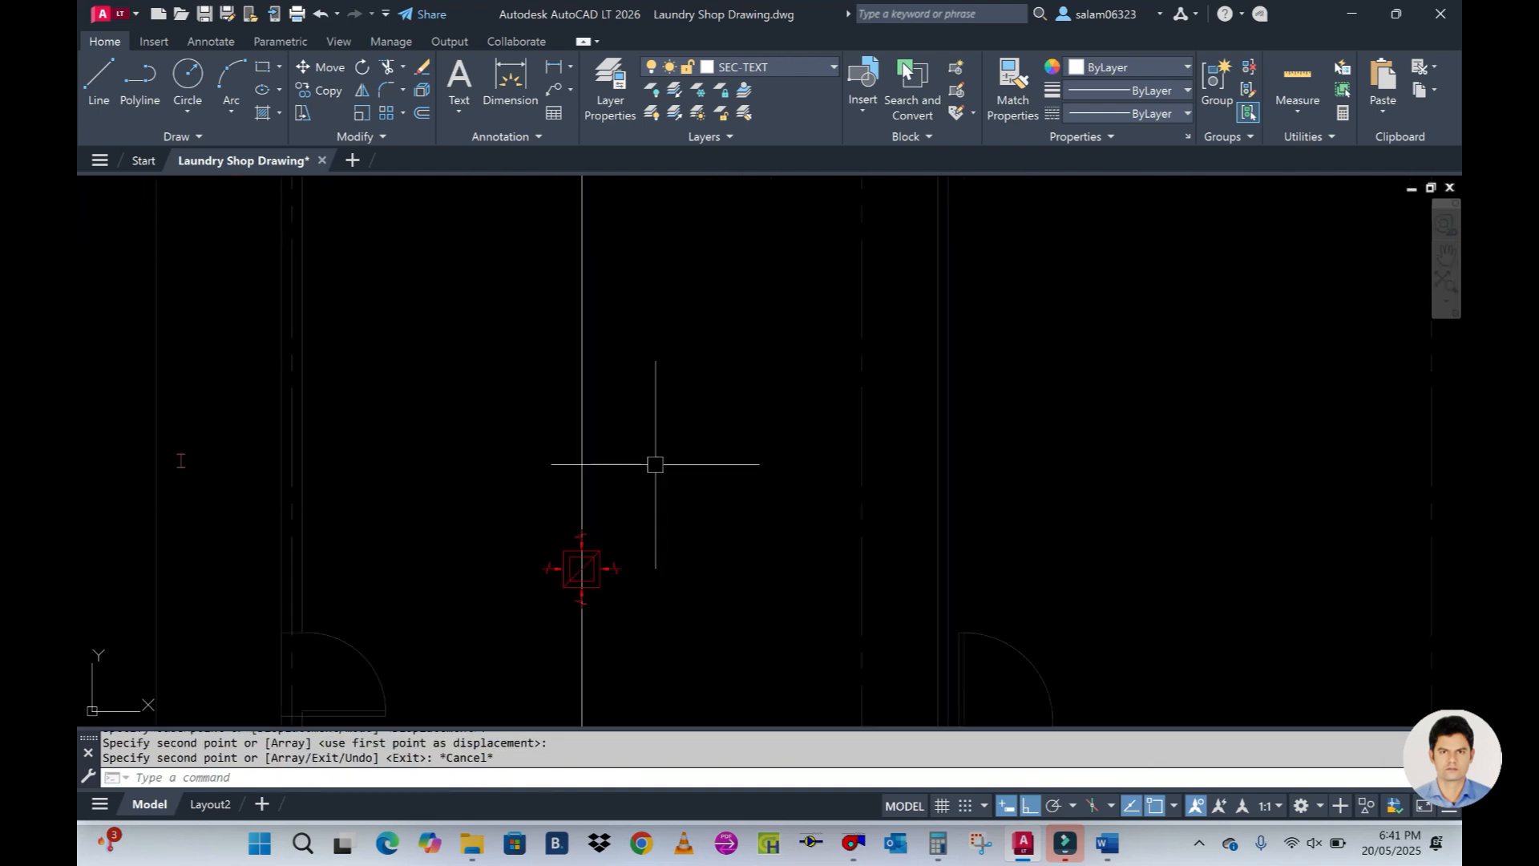
{"action": "left_click", "coordinate": [609, 423]}
{"action": "type", "text": "E"}
{"action": "key", "text": "Return"}
Switch to the Word load report and look up the Electrical room's airflow in the Space Loads and Airflows table
{"action": "scroll", "coordinate": [697, 437], "scroll_direction": "down", "scroll_amount": 4}
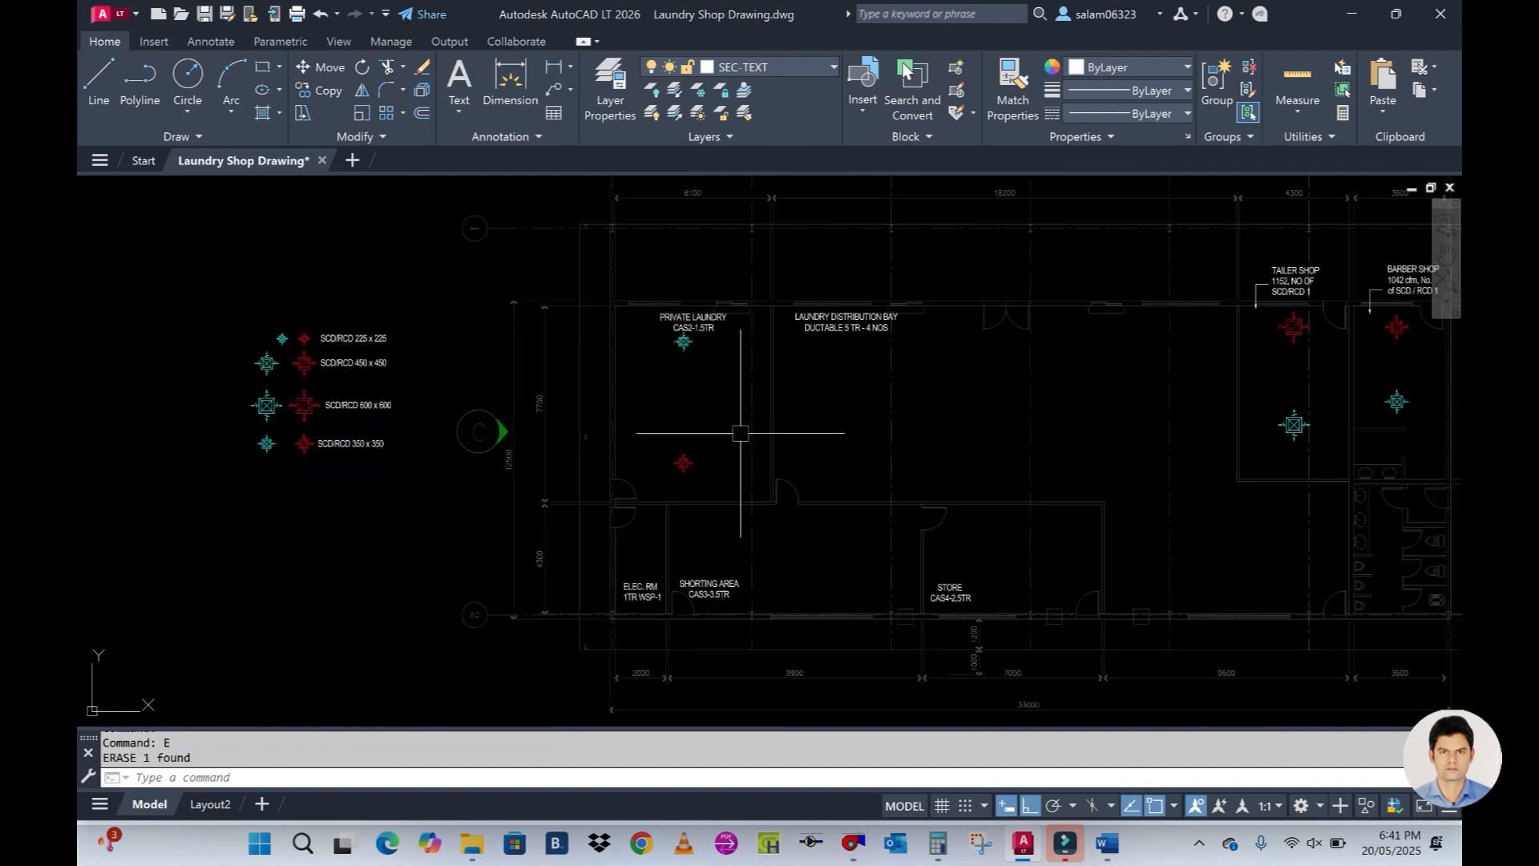
{"action": "middle_click_drag", "start_coordinate": [775, 468], "coordinate": [663, 385]}
{"action": "scroll", "coordinate": [503, 513], "scroll_direction": "up", "scroll_amount": 4}
{"action": "scroll", "coordinate": [633, 433], "scroll_direction": "down", "scroll_amount": 2}
{"action": "scroll", "coordinate": [607, 453], "scroll_direction": "up", "scroll_amount": 2}
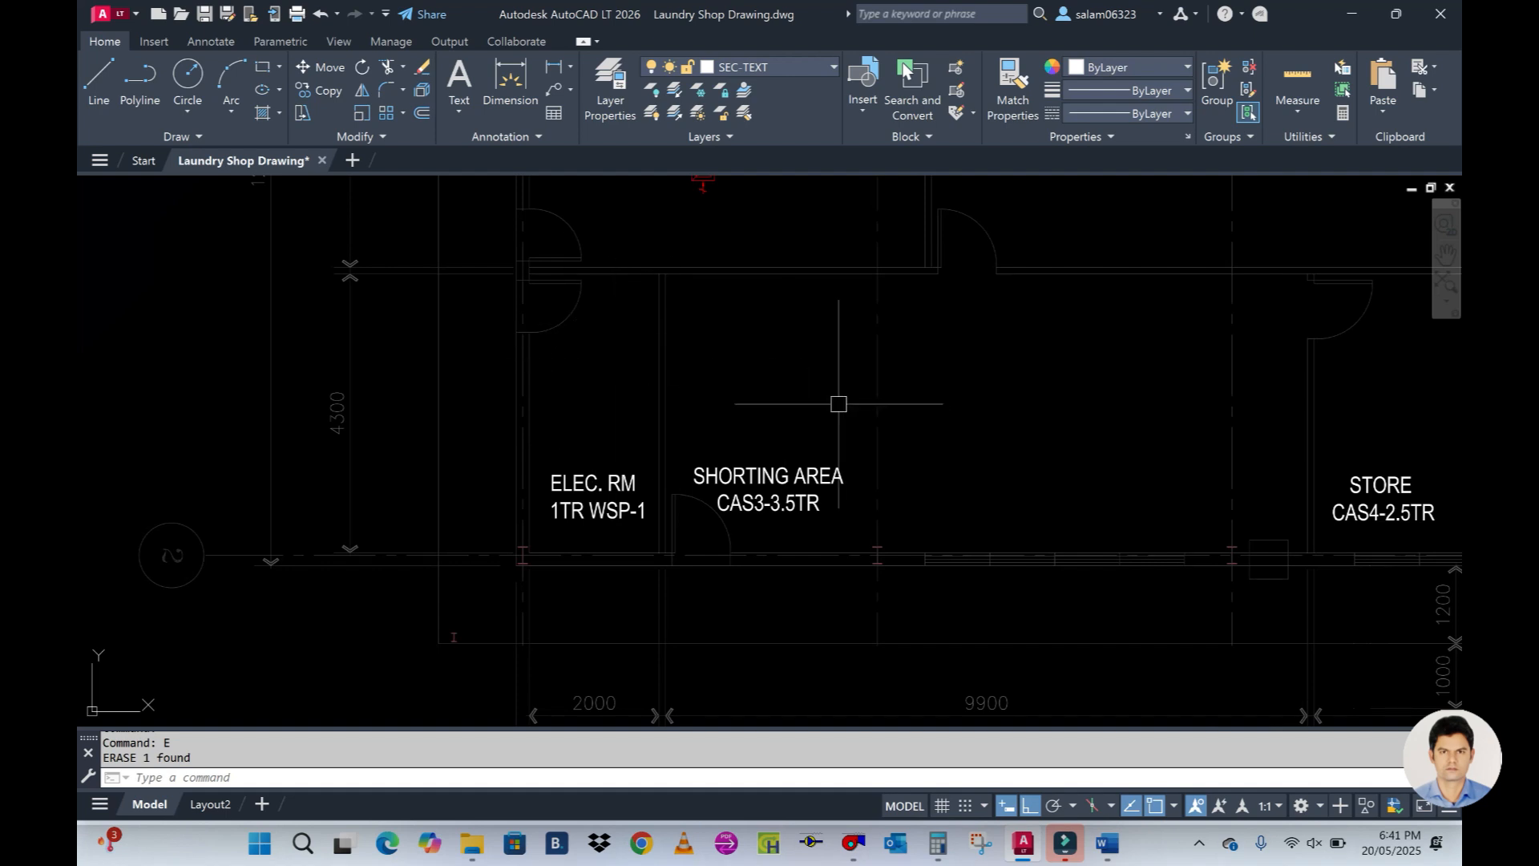
{"action": "scroll", "coordinate": [839, 404], "scroll_direction": "down", "scroll_amount": 2}
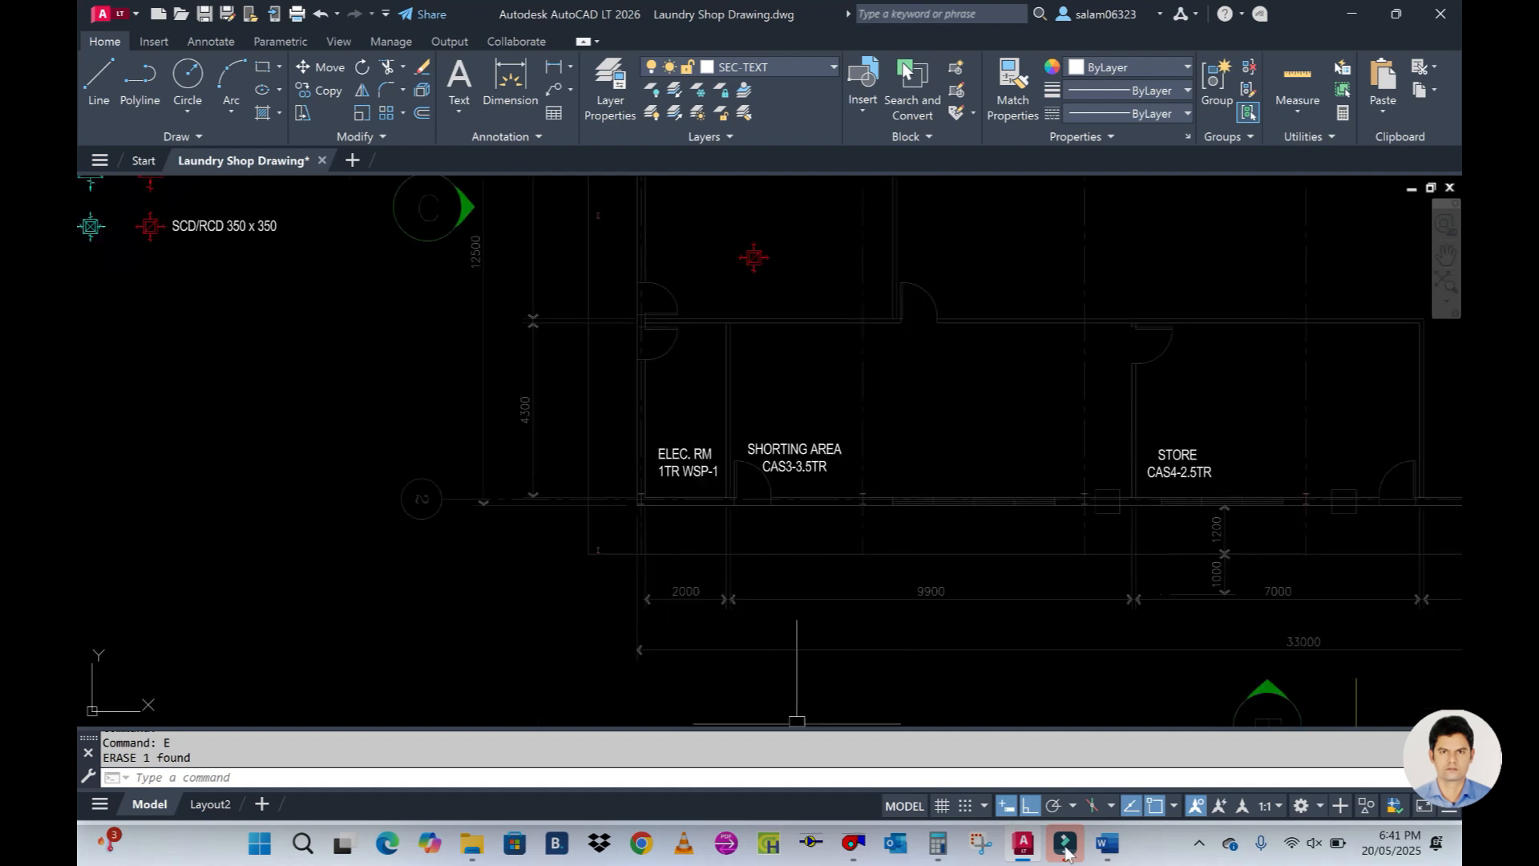
{"action": "left_click", "coordinate": [1107, 843]}
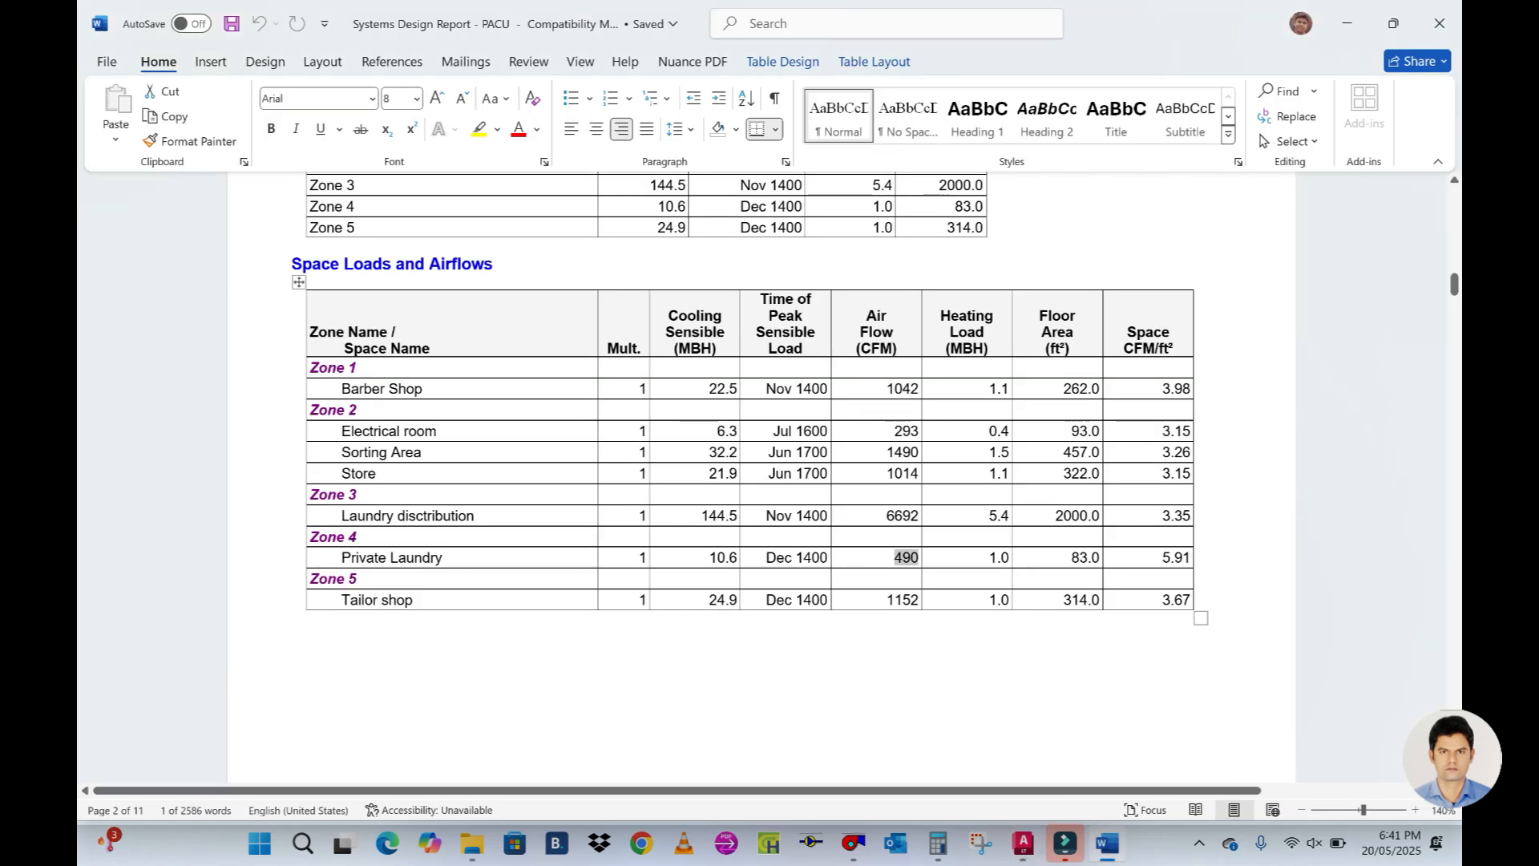
{"action": "scroll", "coordinate": [762, 481], "scroll_direction": "down", "scroll_amount": 8}
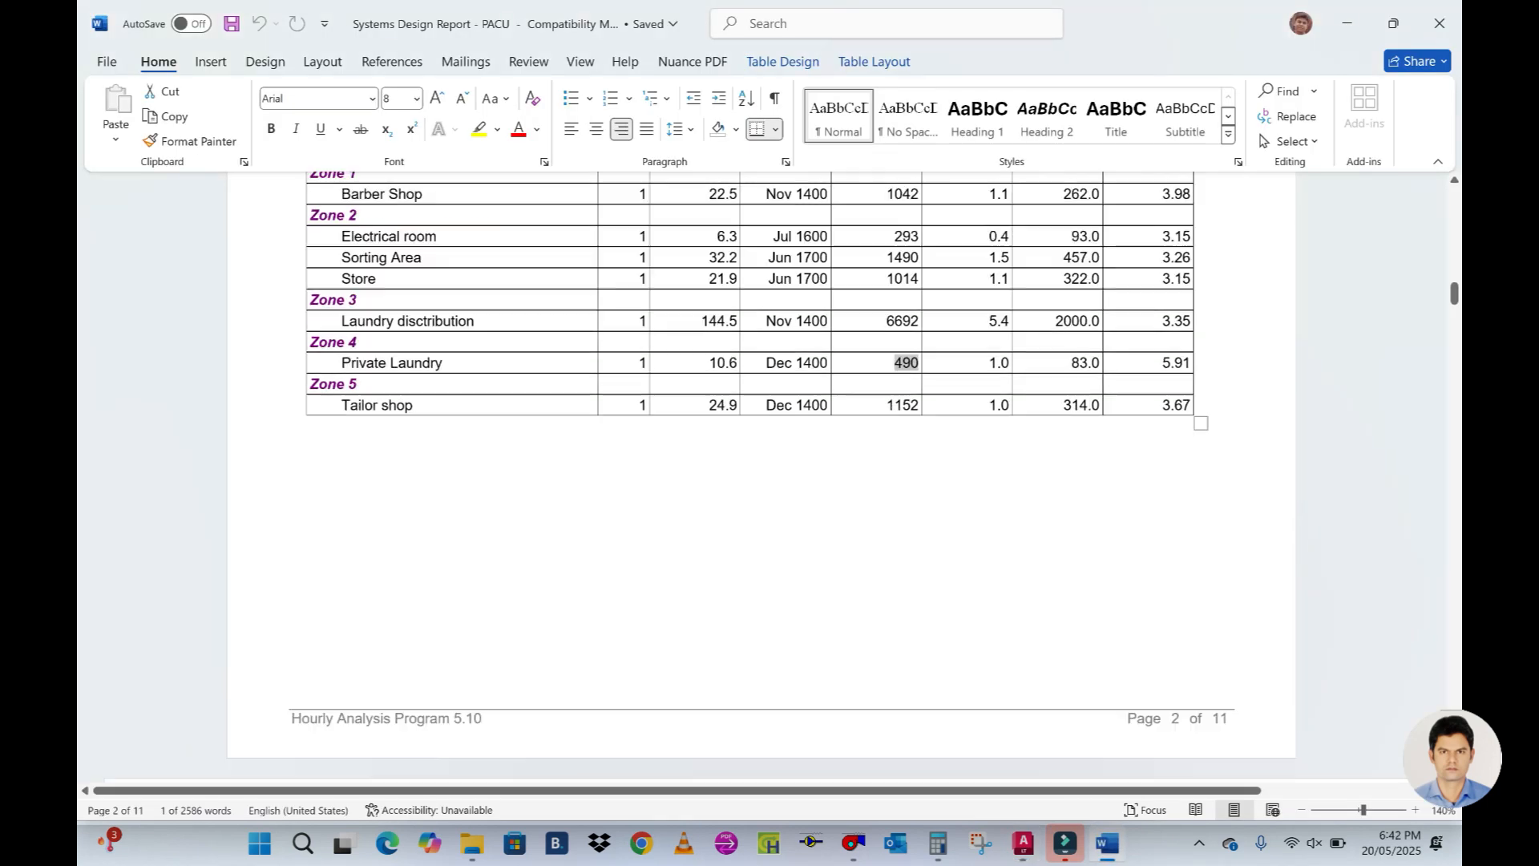
{"action": "scroll", "coordinate": [762, 481], "scroll_direction": "up", "scroll_amount": 5}
{"action": "scroll", "coordinate": [464, 523], "scroll_direction": "up", "scroll_amount": 4}
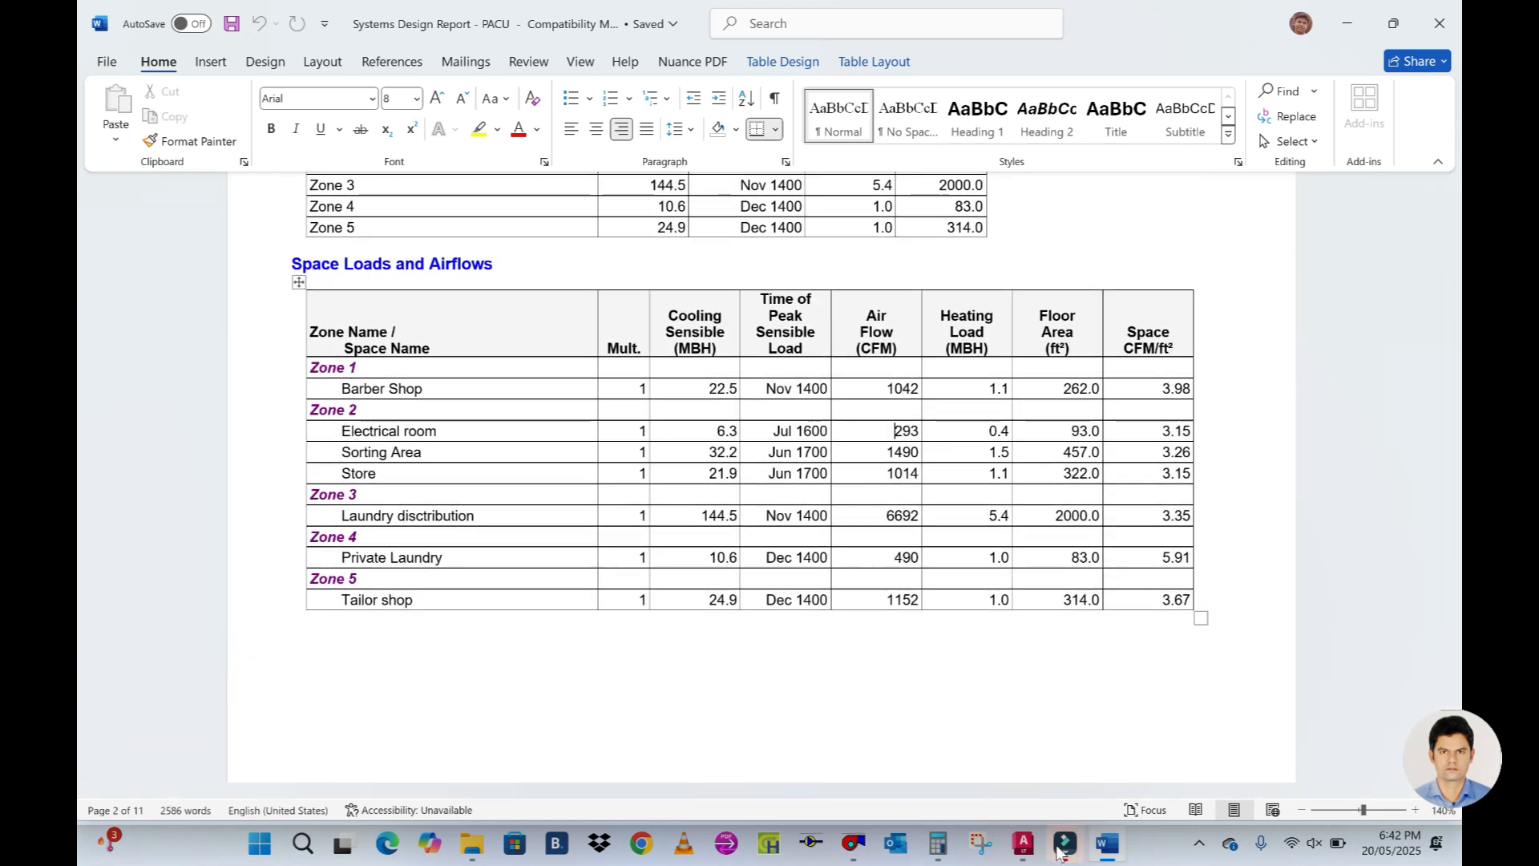
Switch to McQuay DuctSizer and size the Electrical room diffuser for 293 cfm at 500 fpm with one side of 10 in
{"action": "left_click", "coordinate": [852, 842]}
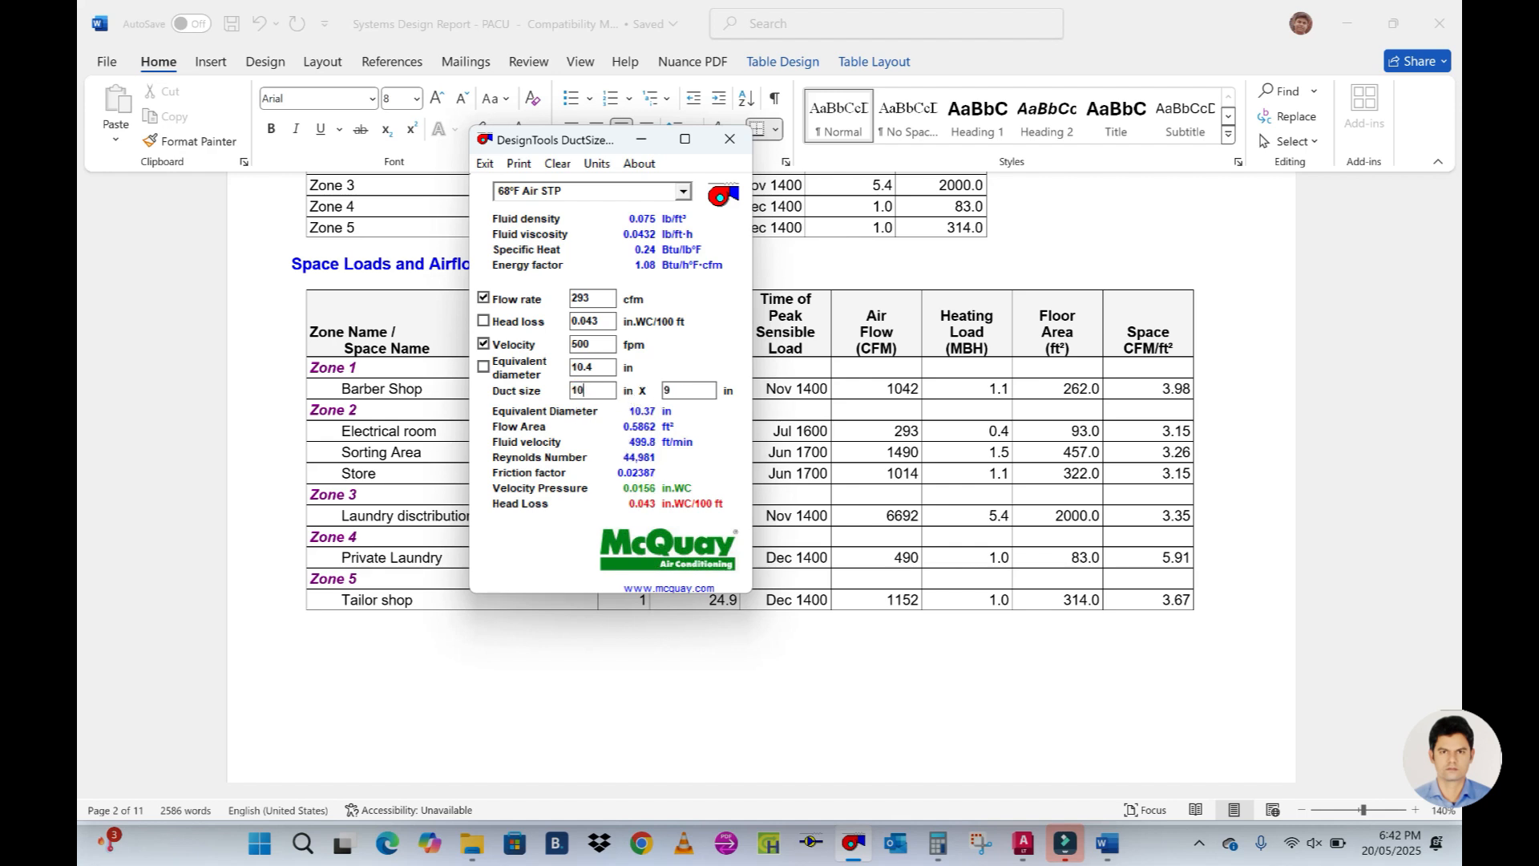
{"action": "left_click", "coordinate": [640, 144]}
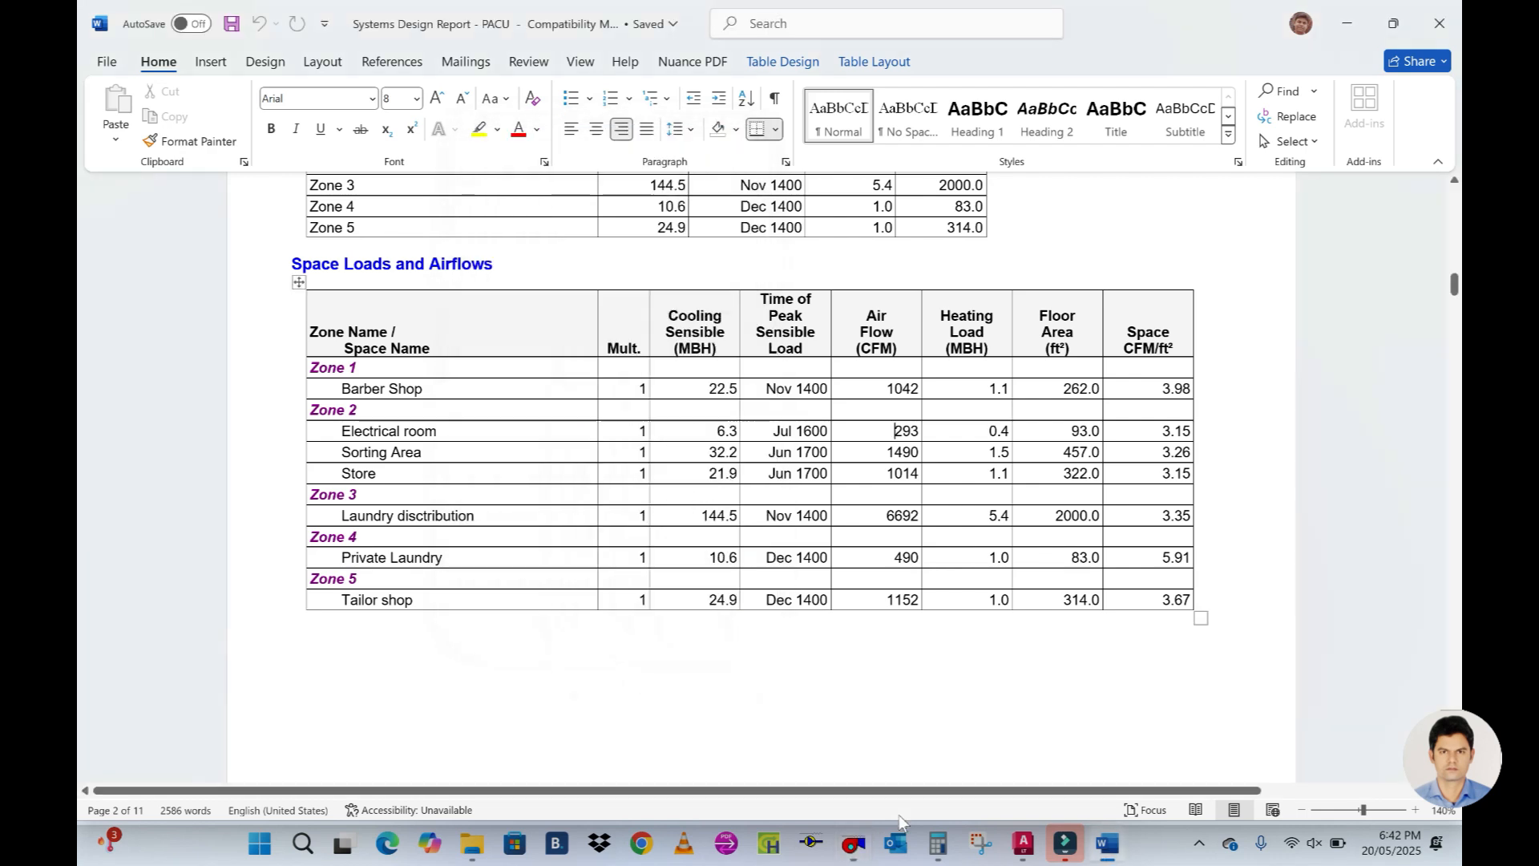
Switch to the AutoCAD laundry drawing and copy the SCD/RCD 225 x 225 legend row, symbols and label, about 815 mm straight up
{"action": "left_click", "coordinate": [1032, 846]}
{"action": "scroll", "coordinate": [486, 469], "scroll_direction": "down", "scroll_amount": 2}
{"action": "scroll", "coordinate": [449, 436], "scroll_direction": "up", "scroll_amount": 8}
{"action": "scroll", "coordinate": [401, 296], "scroll_direction": "down", "scroll_amount": 4}
{"action": "scroll", "coordinate": [412, 281], "scroll_direction": "up", "scroll_amount": 4}
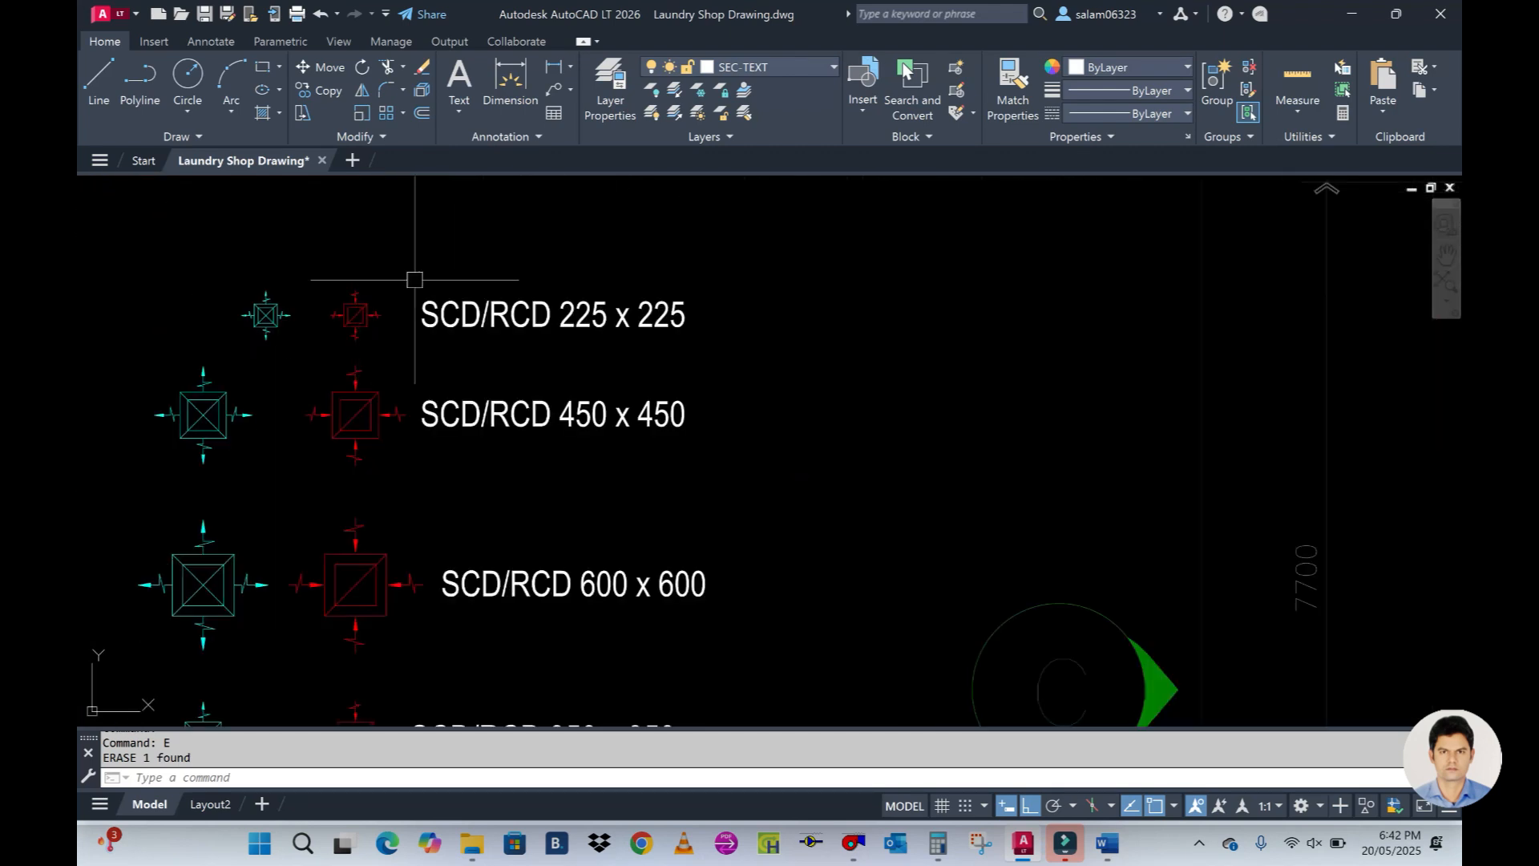
{"action": "scroll", "coordinate": [449, 385], "scroll_direction": "down", "scroll_amount": 4}
{"action": "scroll", "coordinate": [513, 332], "scroll_direction": "up", "scroll_amount": 4}
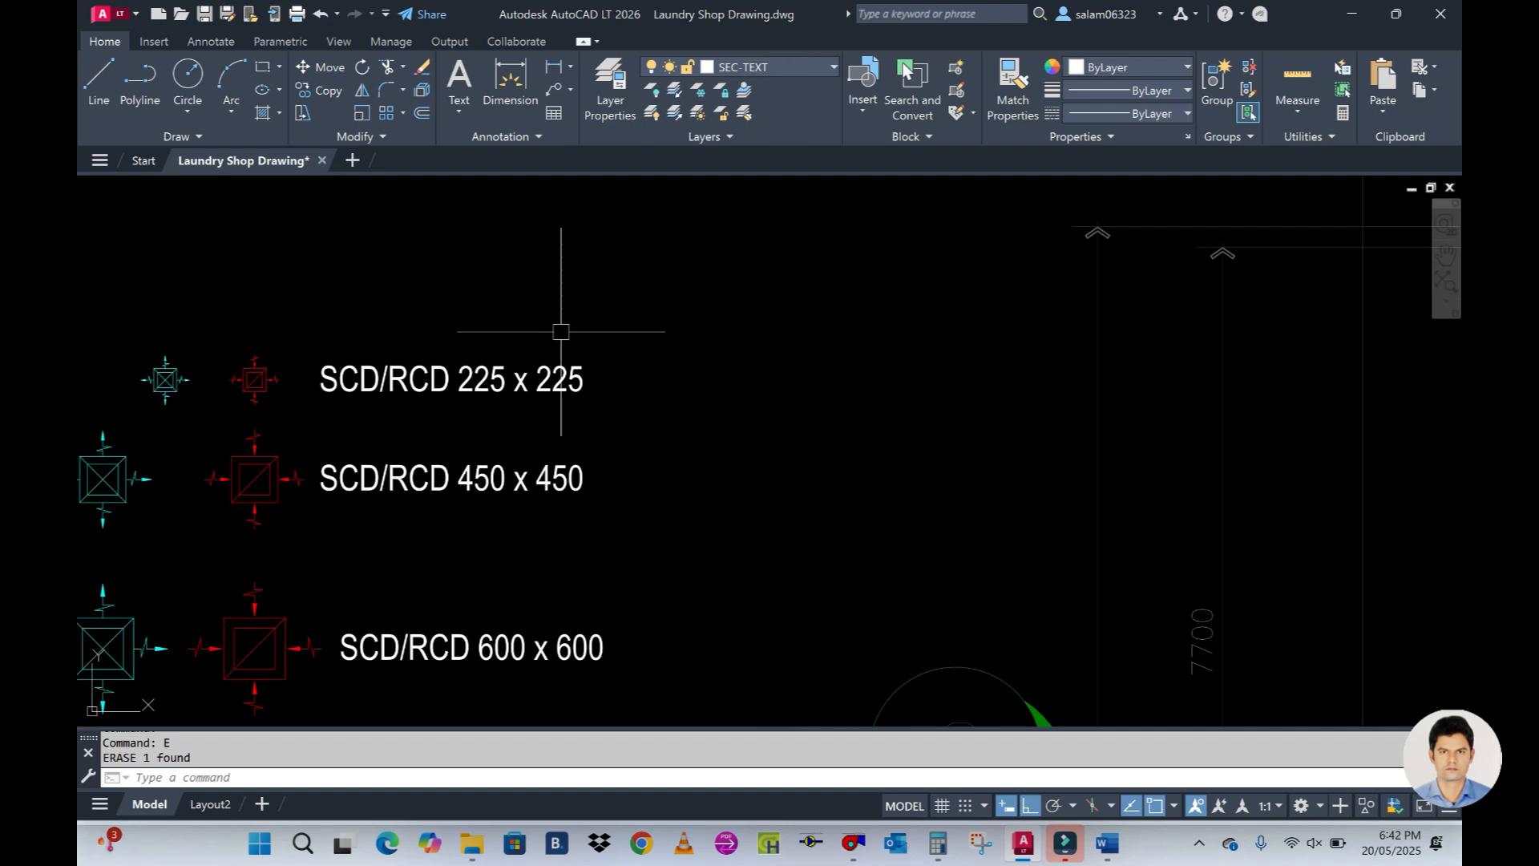
{"action": "scroll", "coordinate": [561, 331], "scroll_direction": "down", "scroll_amount": 2}
{"action": "type", "text": "o"}
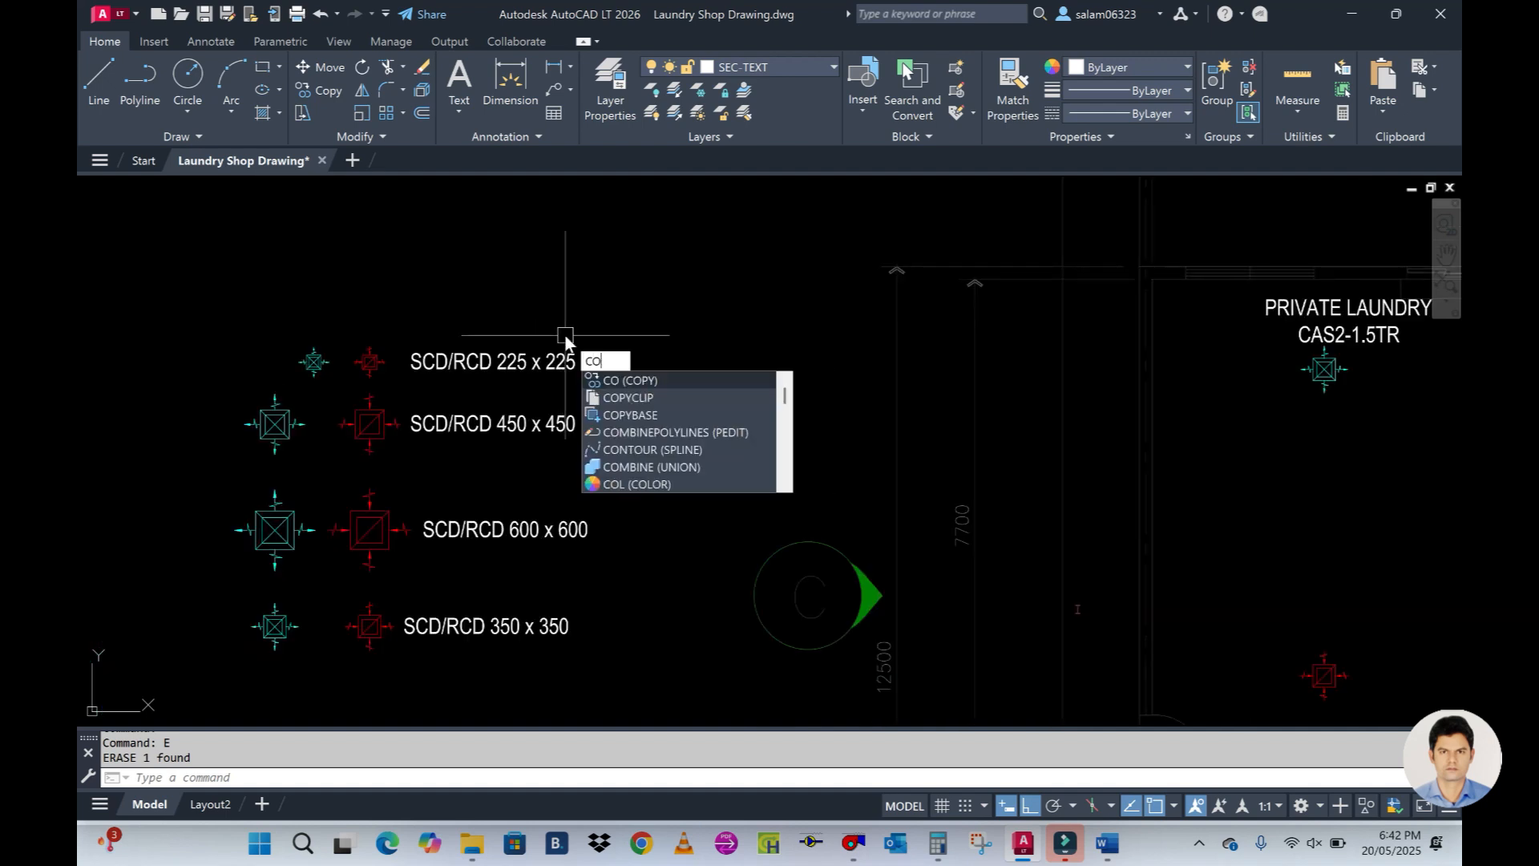
{"action": "key", "text": "Return"}
{"action": "left_click", "coordinate": [598, 374]}
{"action": "left_click", "coordinate": [296, 316]}
{"action": "scroll", "coordinate": [541, 391], "scroll_direction": "down", "scroll_amount": 2}
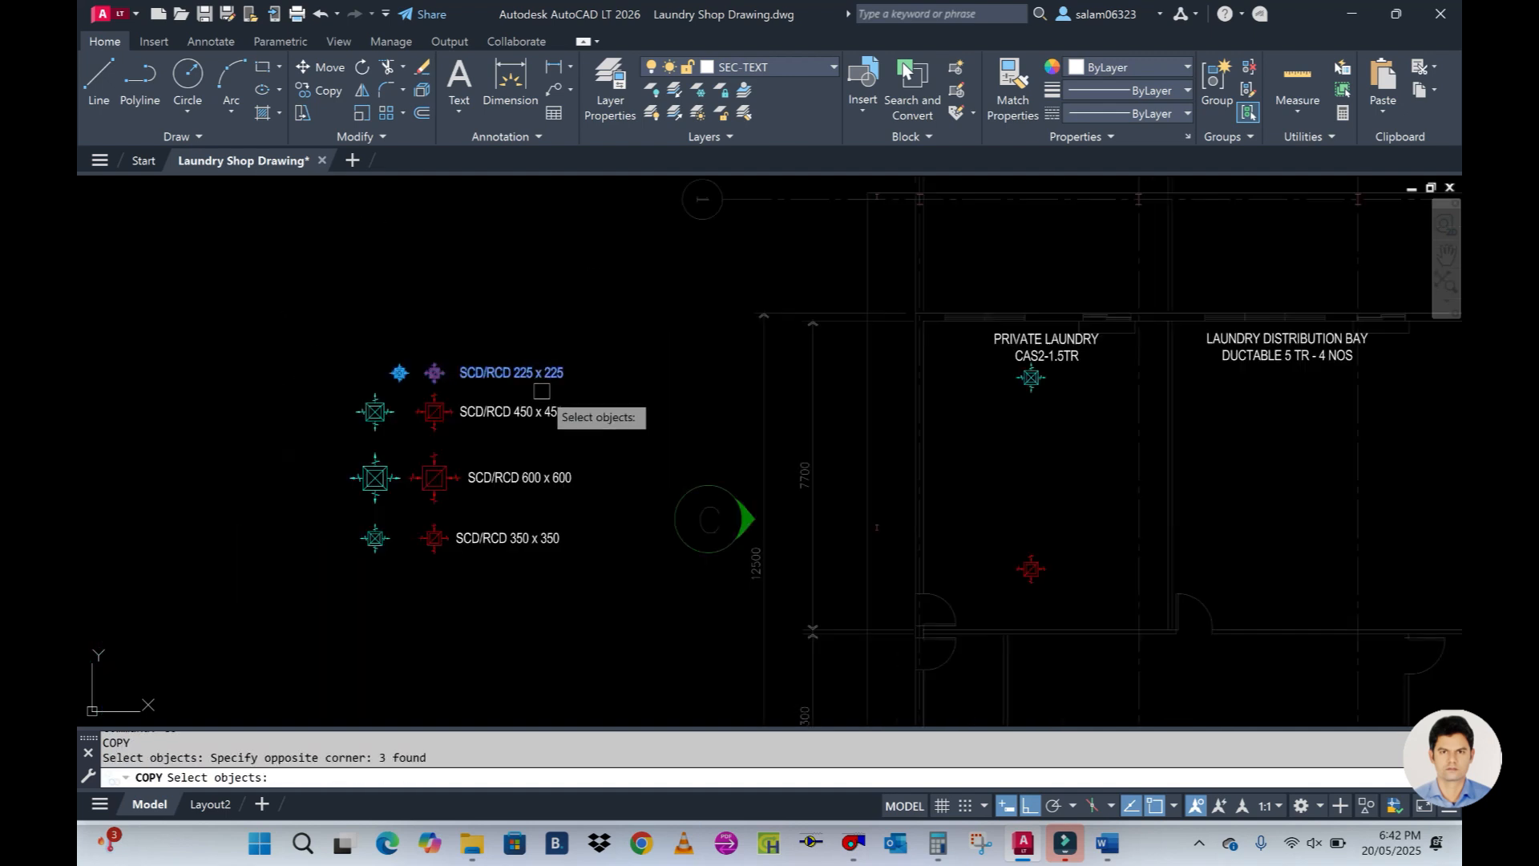
{"action": "key", "text": "Return"}
{"action": "left_click", "coordinate": [611, 369]}
{"action": "left_click", "coordinate": [611, 334]}
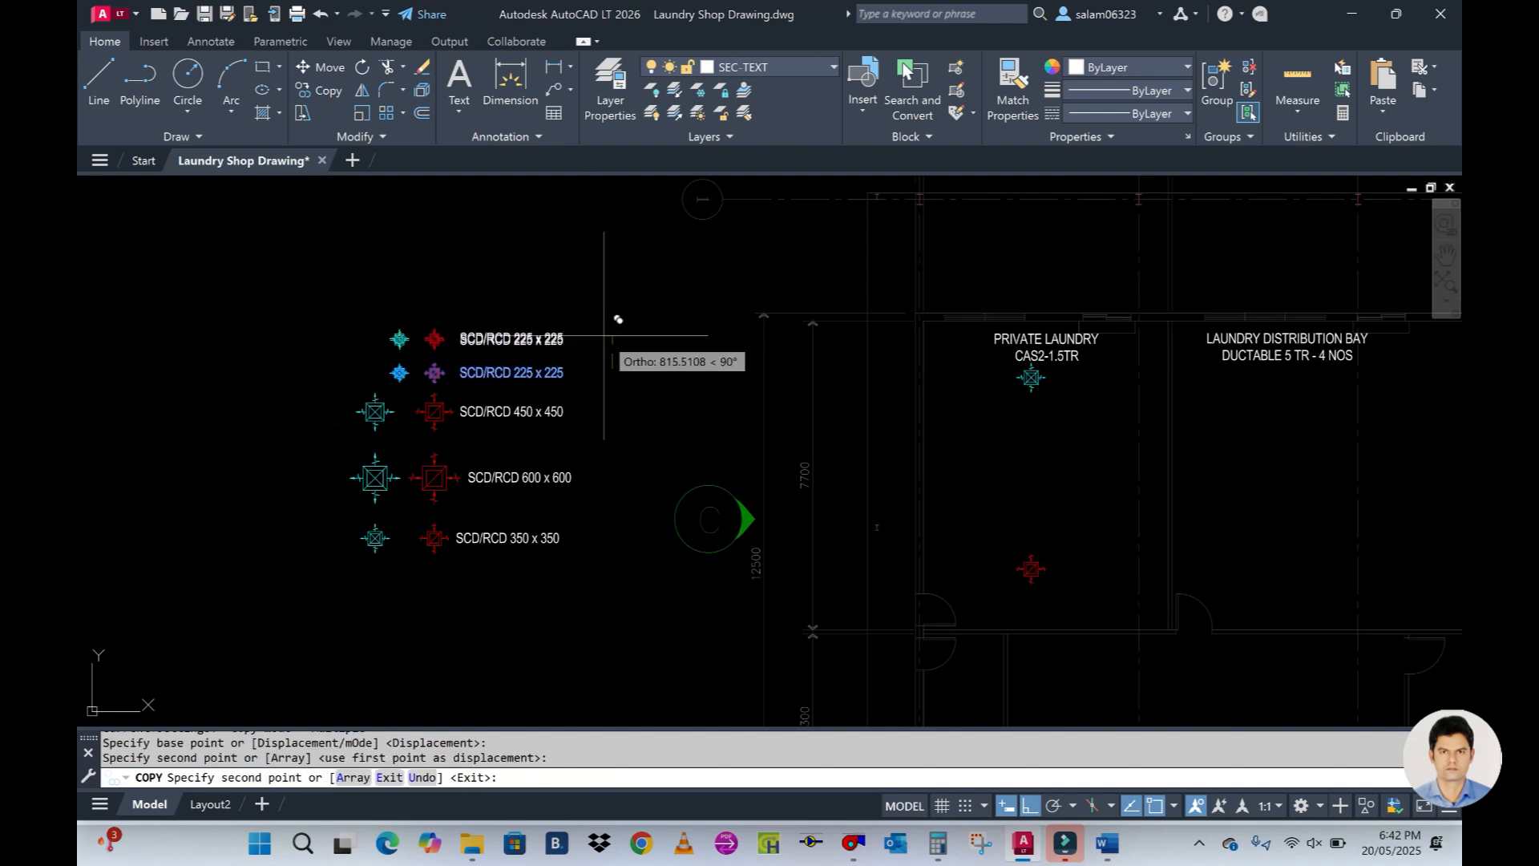
{"action": "key", "text": "Escape"}
Change the label of the topmost legend row to SCD/RCD 250 x 250
{"action": "scroll", "coordinate": [478, 341], "scroll_direction": "up", "scroll_amount": 4}
{"action": "double_click", "coordinate": [583, 341]}
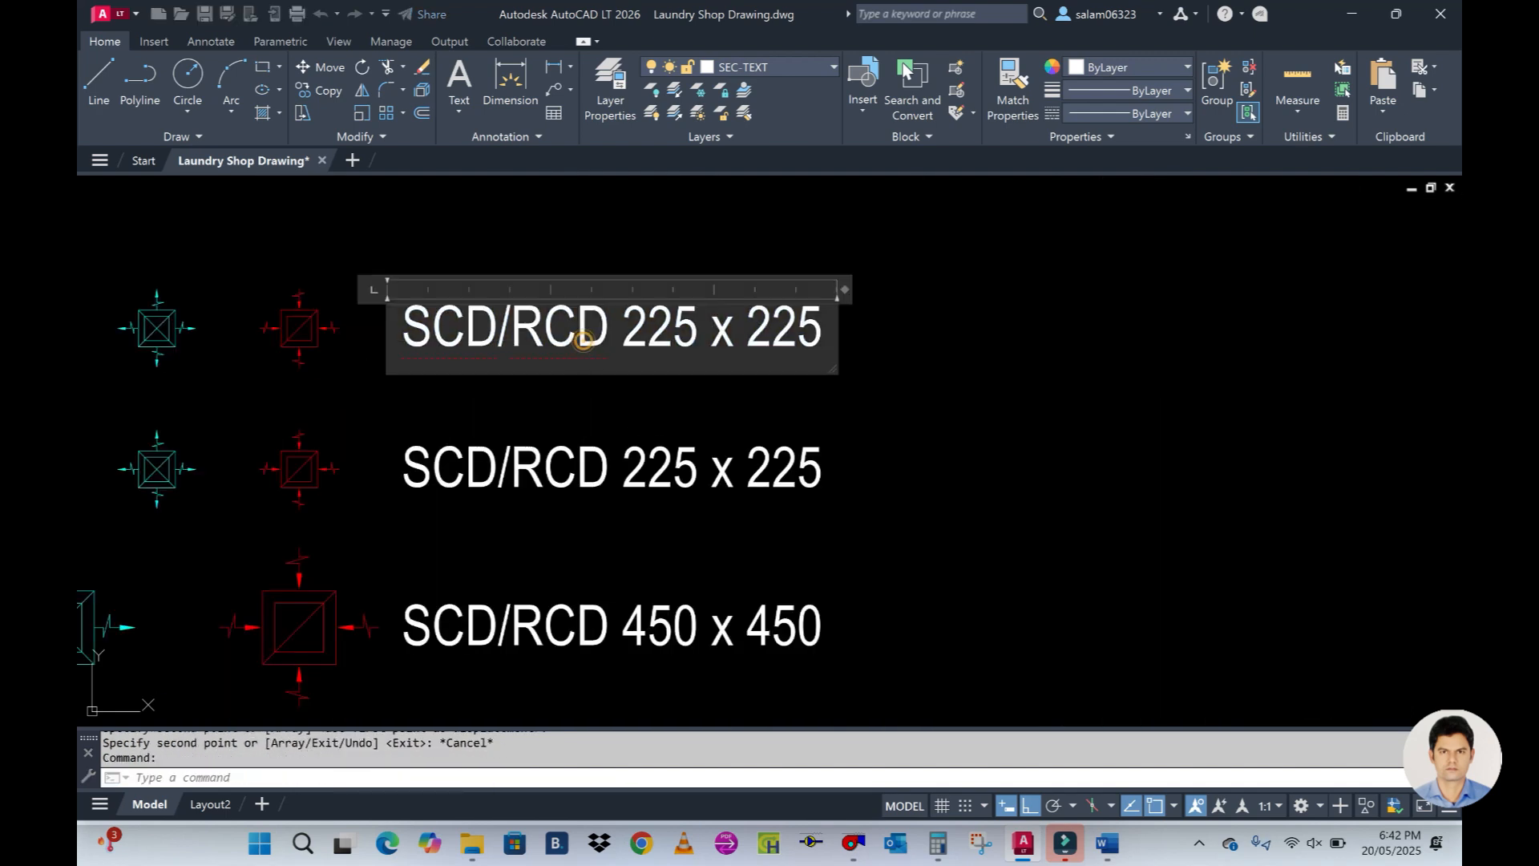
{"action": "key", "text": "BackSpace"}
{"action": "key", "text": "BackSpace"}
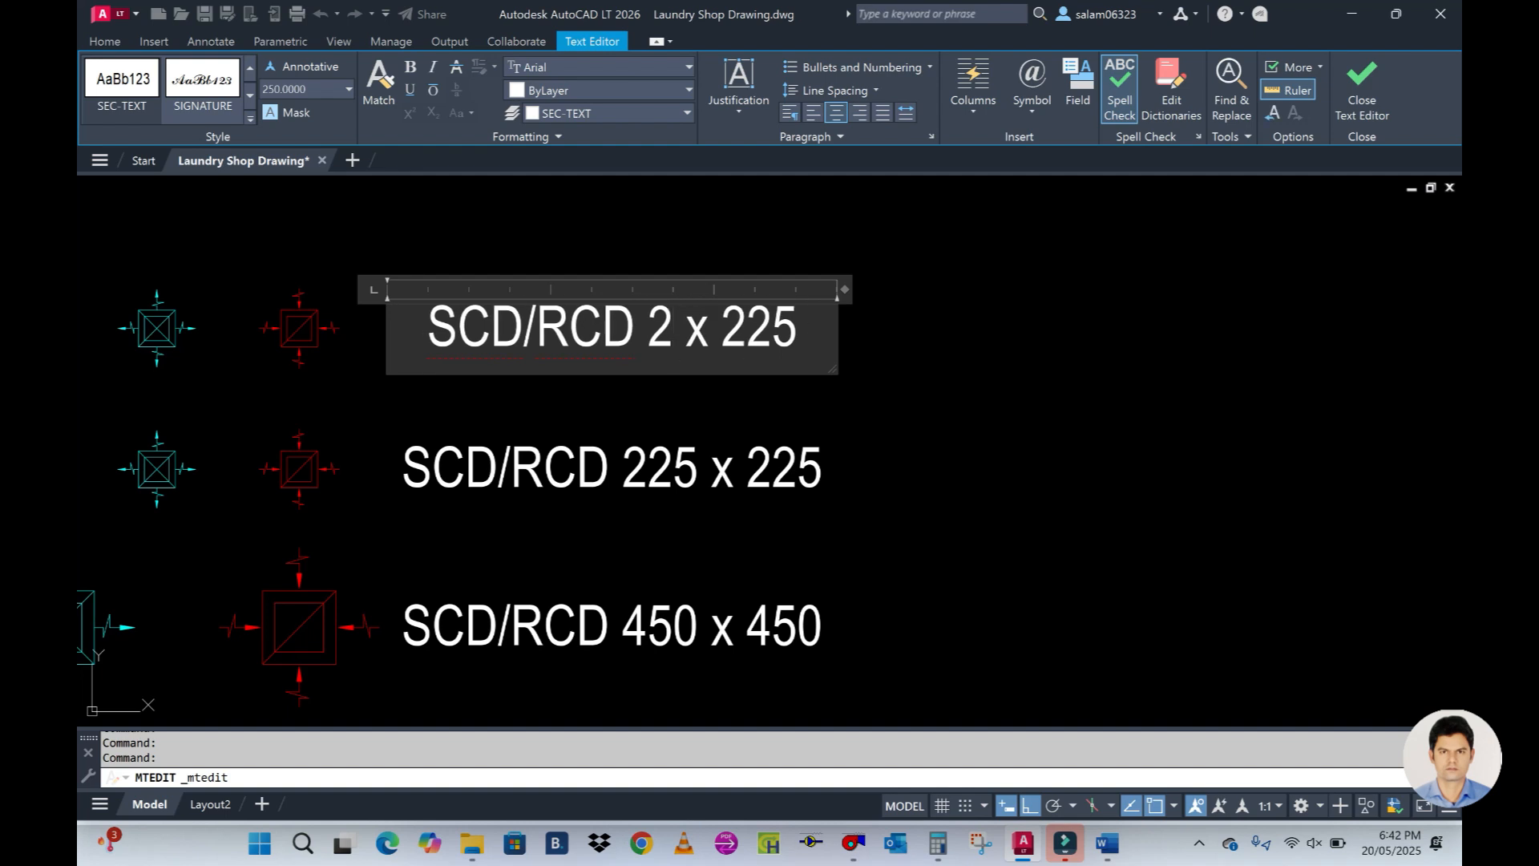
{"action": "type", "text": "50"}
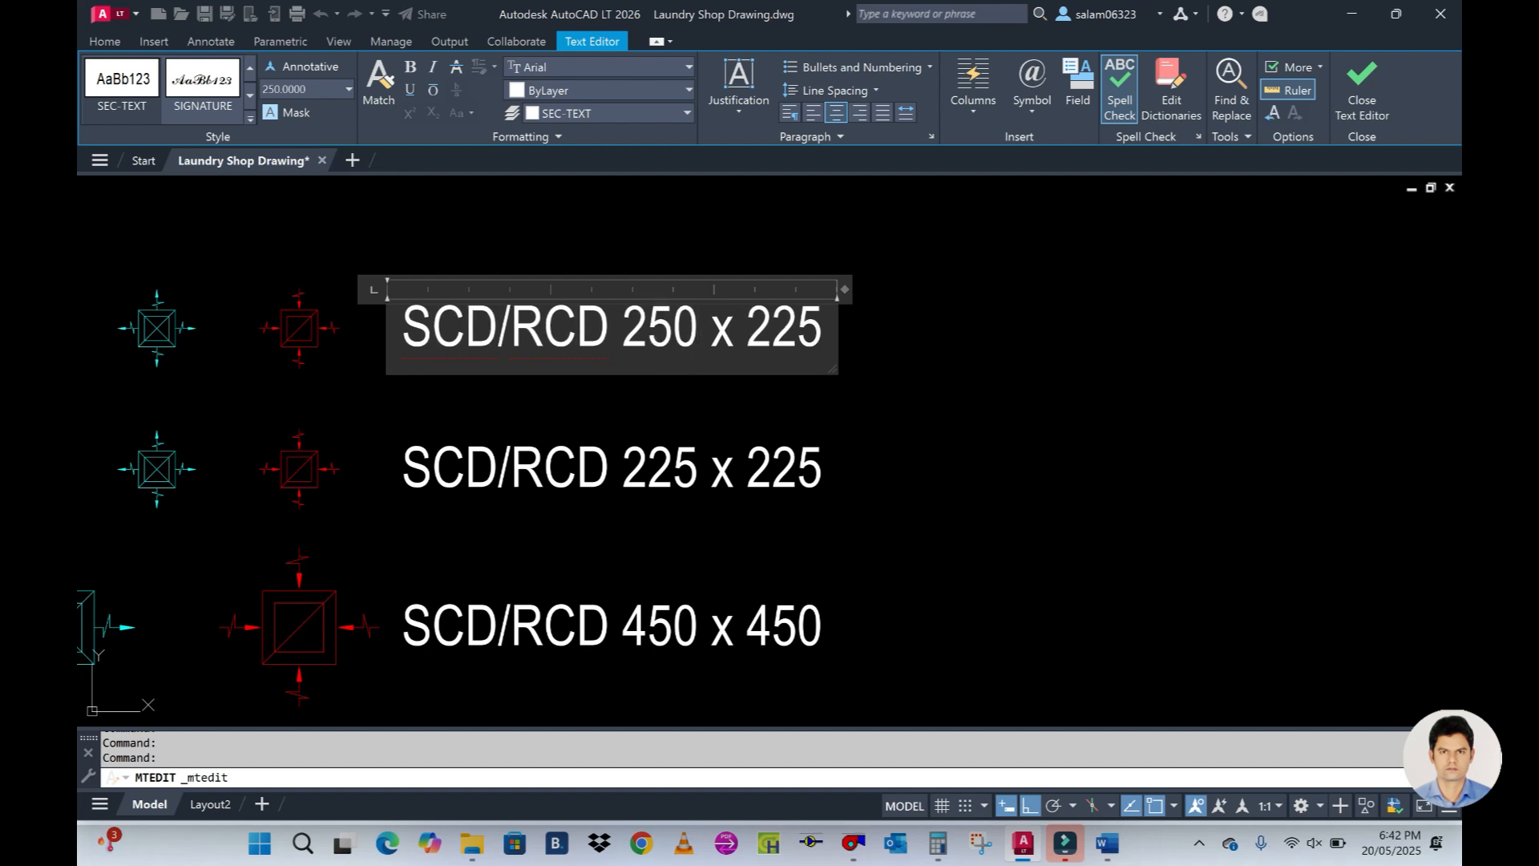
{"action": "key", "text": "BackSpace"}
{"action": "key", "text": "BackSpace"}
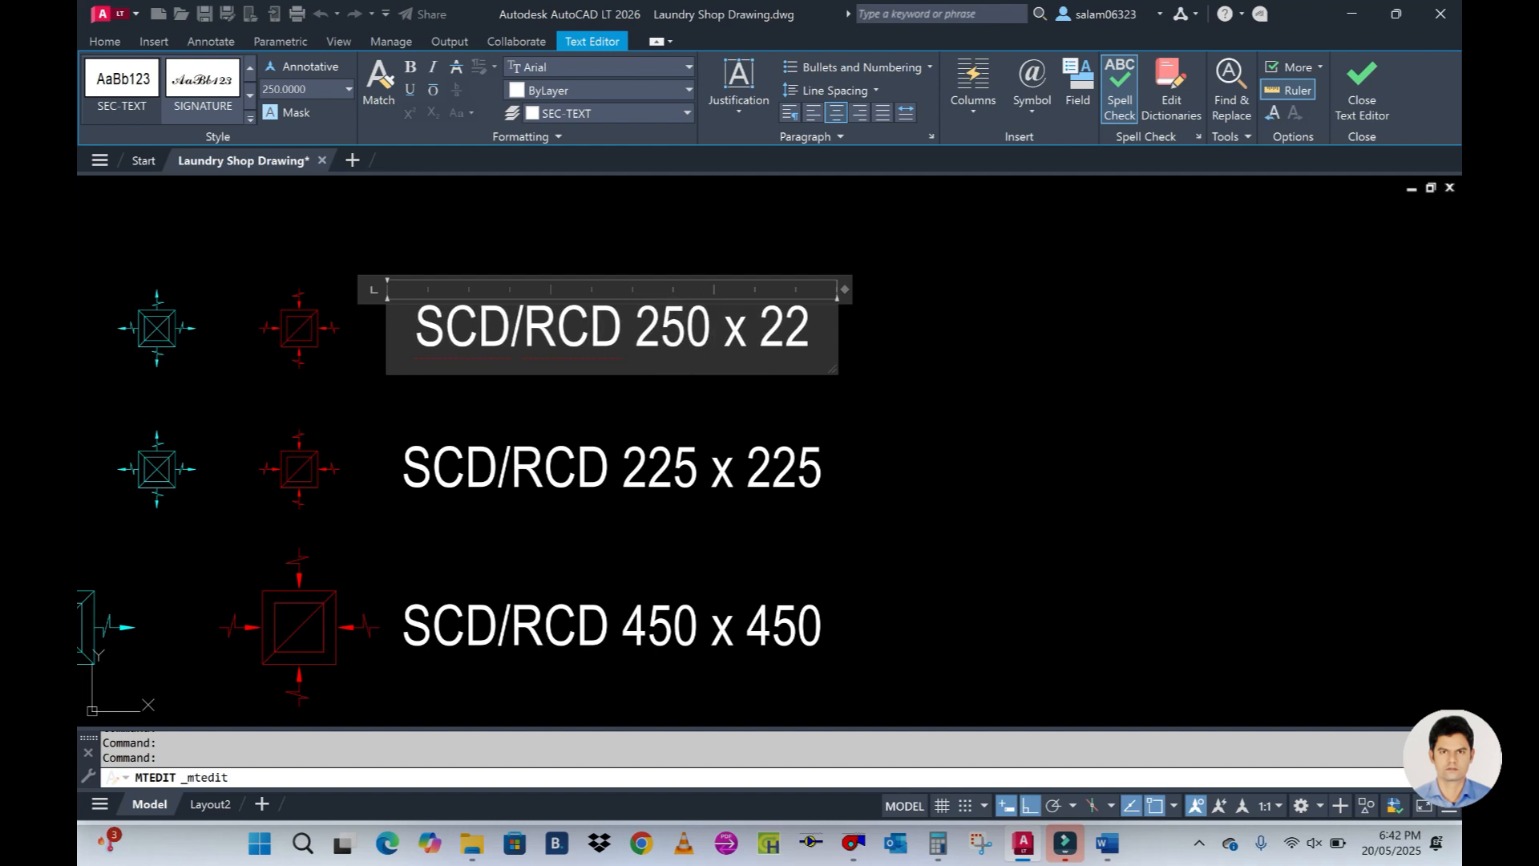
{"action": "type", "text": "50"}
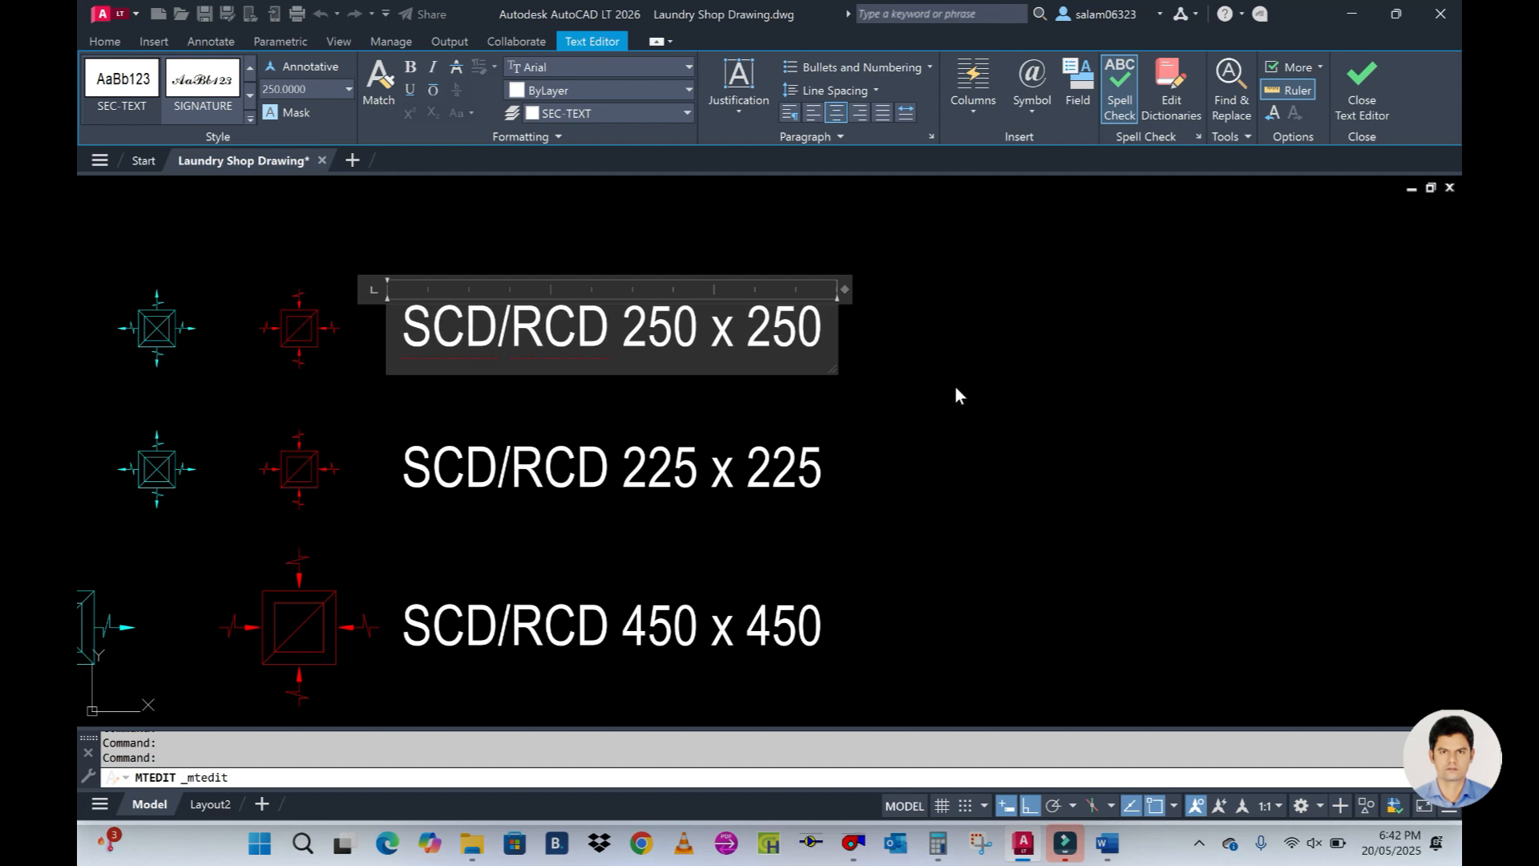
{"action": "left_click", "coordinate": [955, 386]}
Scale the cyan supply diffuser in the 250 x 250 row about its centre, using its side as reference and a new length of 250
{"action": "scroll", "coordinate": [769, 393], "scroll_direction": "down", "scroll_amount": 2}
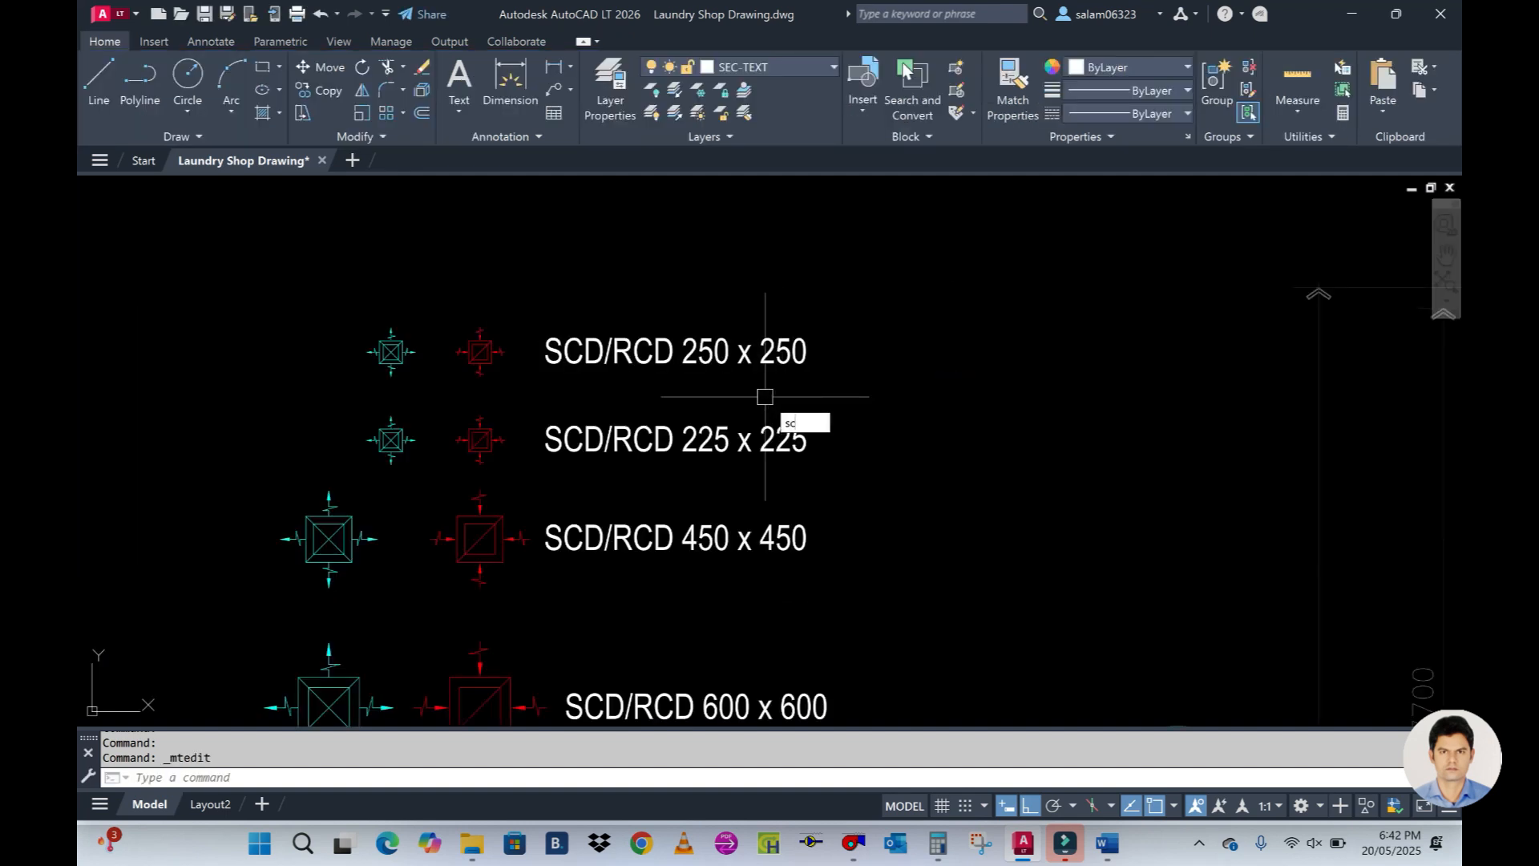
{"action": "key", "text": "Return"}
{"action": "scroll", "coordinate": [359, 340], "scroll_direction": "up", "scroll_amount": 3}
{"action": "left_click", "coordinate": [471, 398]}
{"action": "key", "text": "Return"}
{"action": "scroll", "coordinate": [467, 430], "scroll_direction": "up", "scroll_amount": 3}
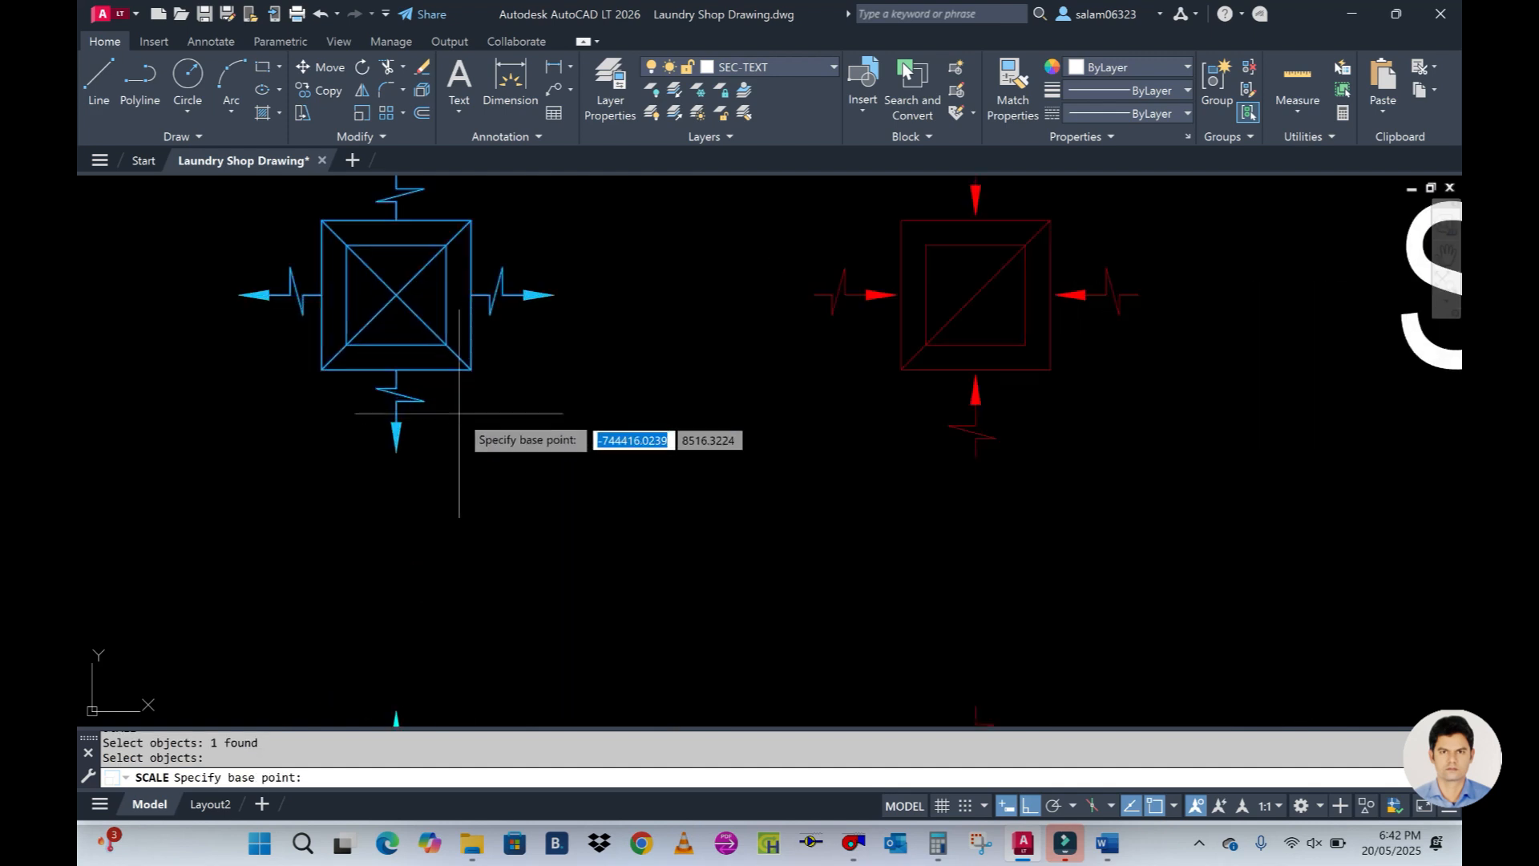
{"action": "left_click", "coordinate": [396, 295]}
{"action": "type", "text": "r"}
{"action": "key", "text": "Return"}
{"action": "left_click", "coordinate": [322, 370]}
{"action": "left_click", "coordinate": [322, 220]}
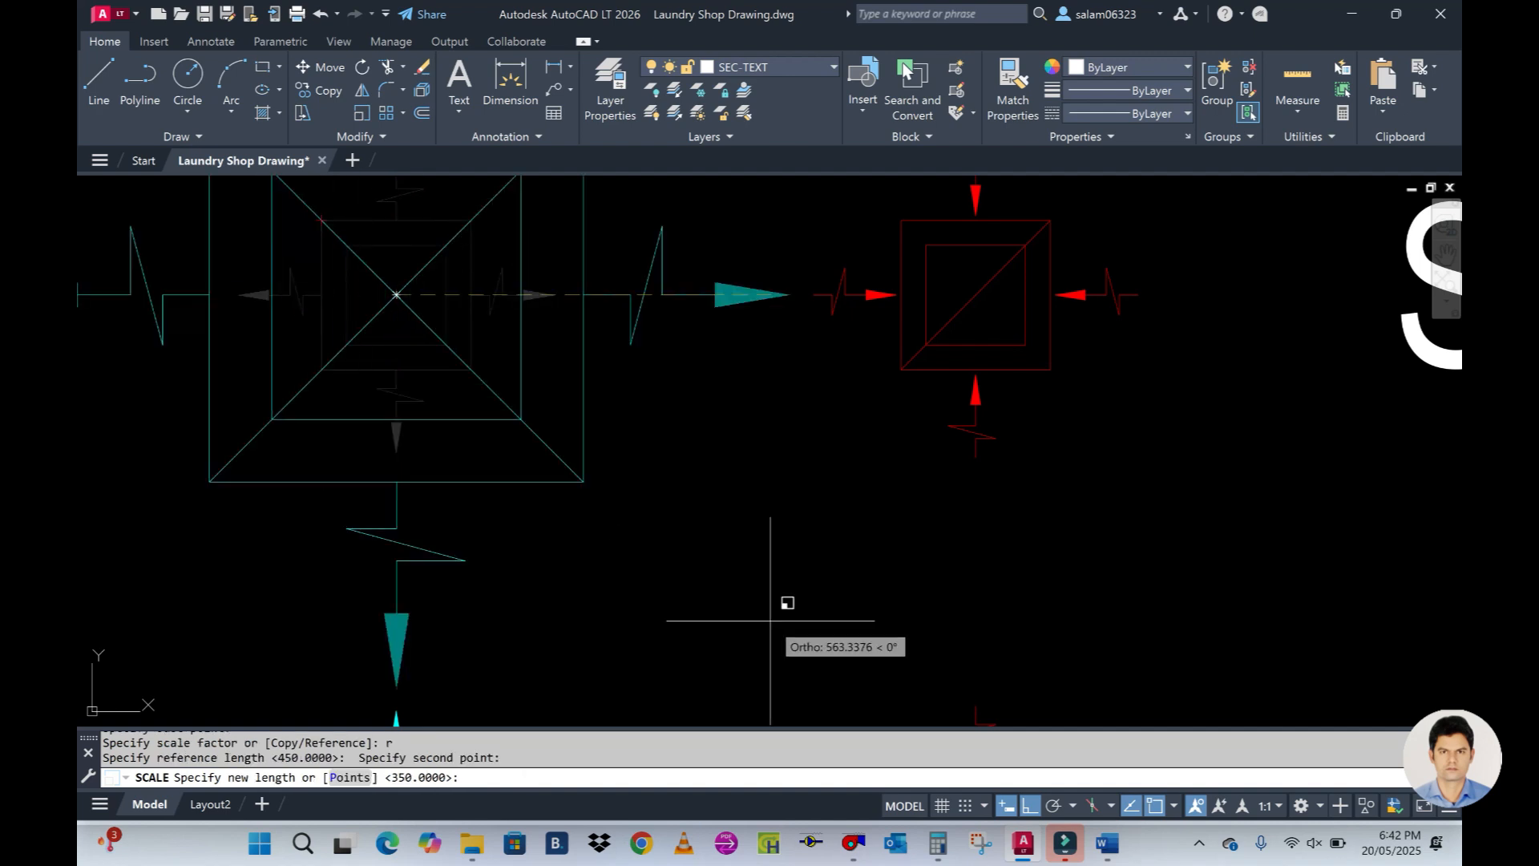
{"action": "type", "text": "250"}
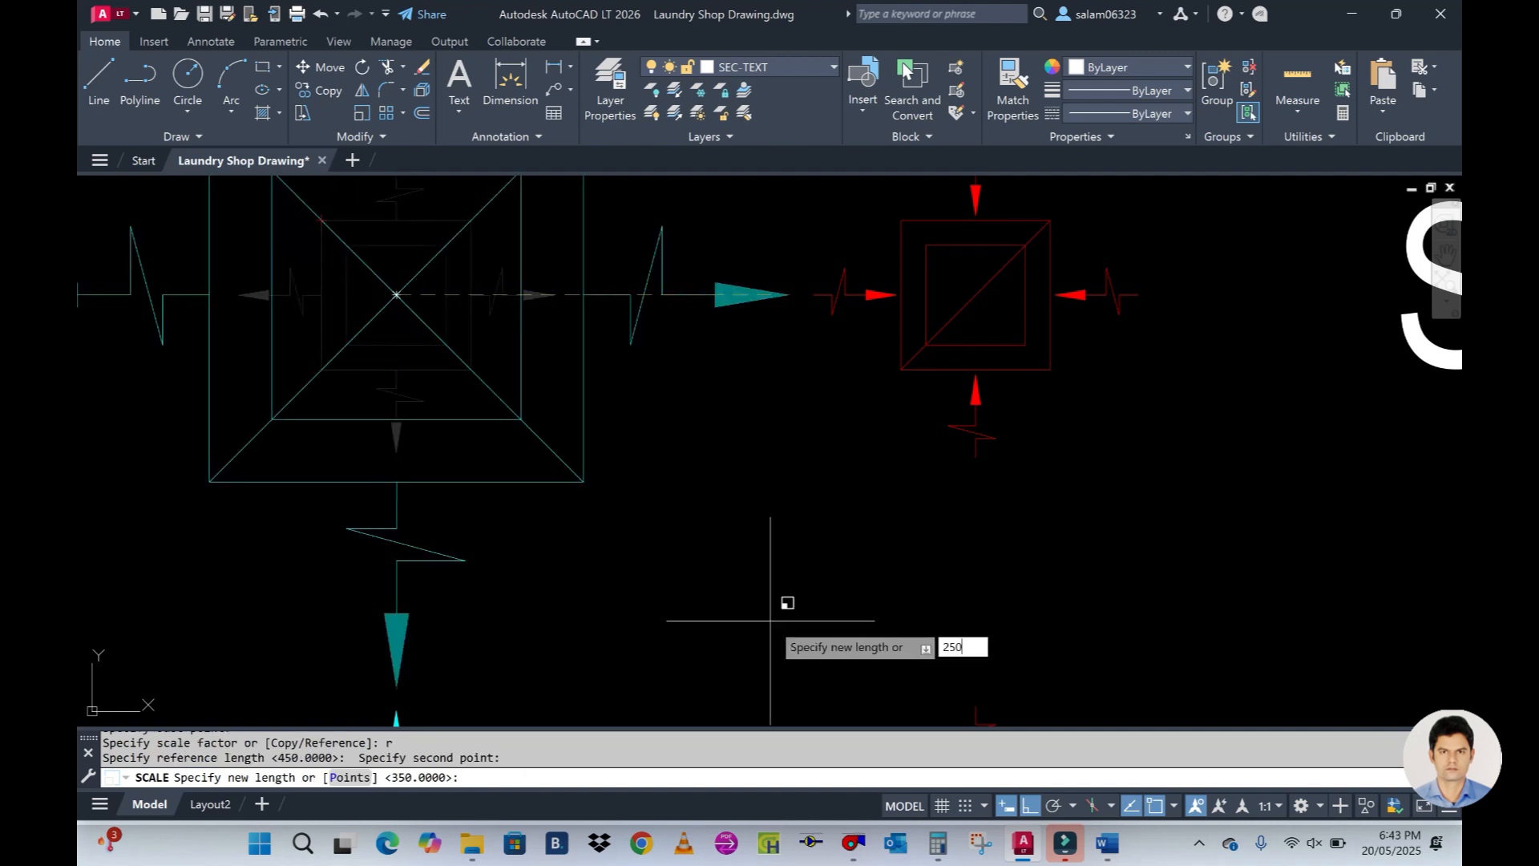
{"action": "key", "text": "Return"}
{"action": "scroll", "coordinate": [719, 631], "scroll_direction": "down", "scroll_amount": 2}
Scale the red return diffuser in the 250 x 250 row about its centre by reference to a new length of 250, and save the drawing
{"action": "key", "text": "Return"}
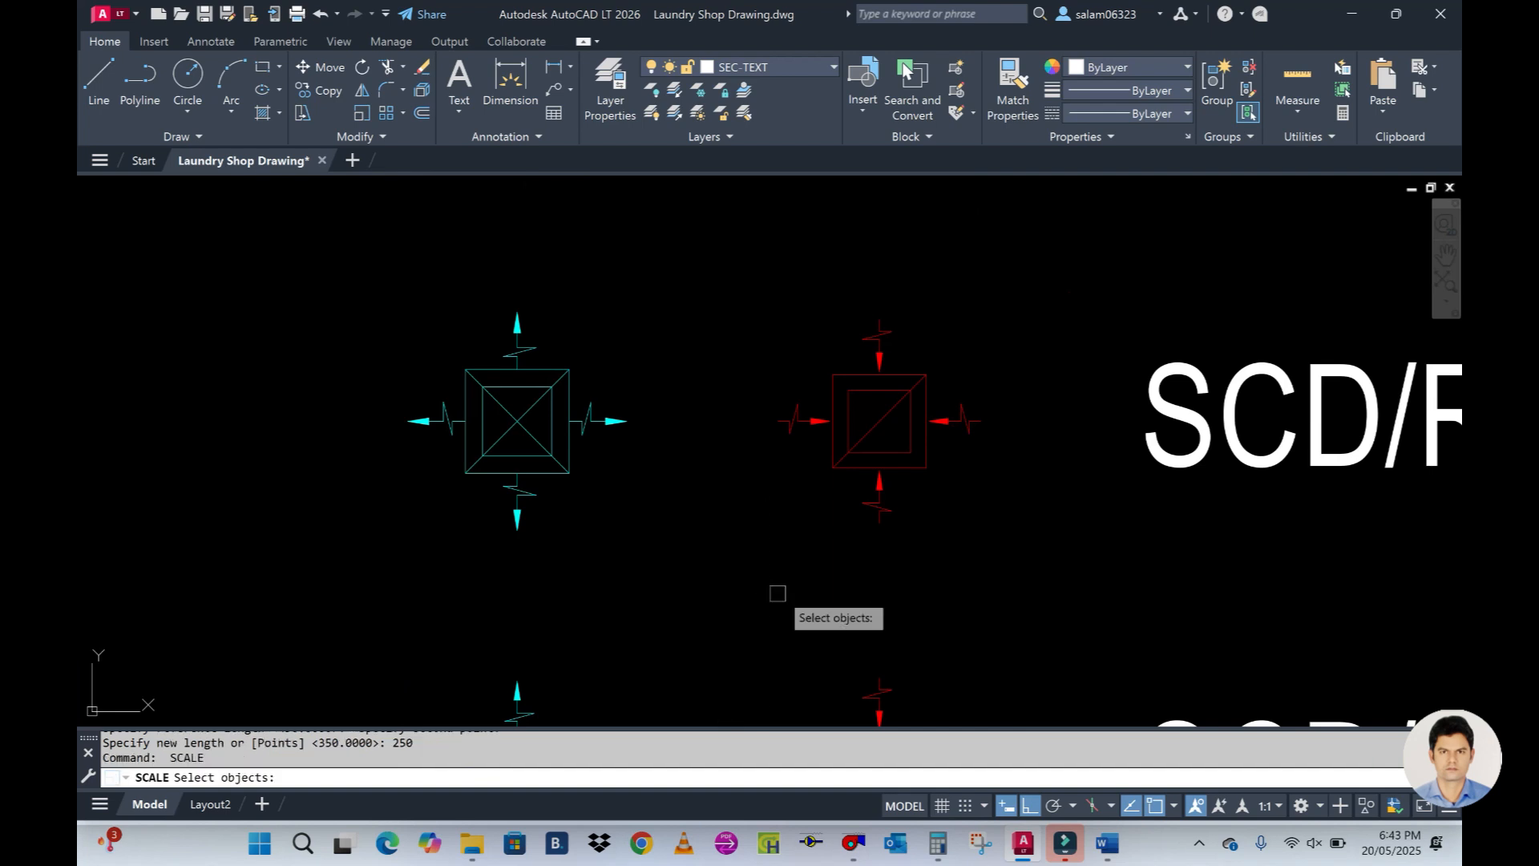
{"action": "key", "text": "Escape"}
{"action": "type", "text": "sc"}
{"action": "key", "text": "Return"}
{"action": "left_click", "coordinate": [853, 468]}
{"action": "key", "text": "Return"}
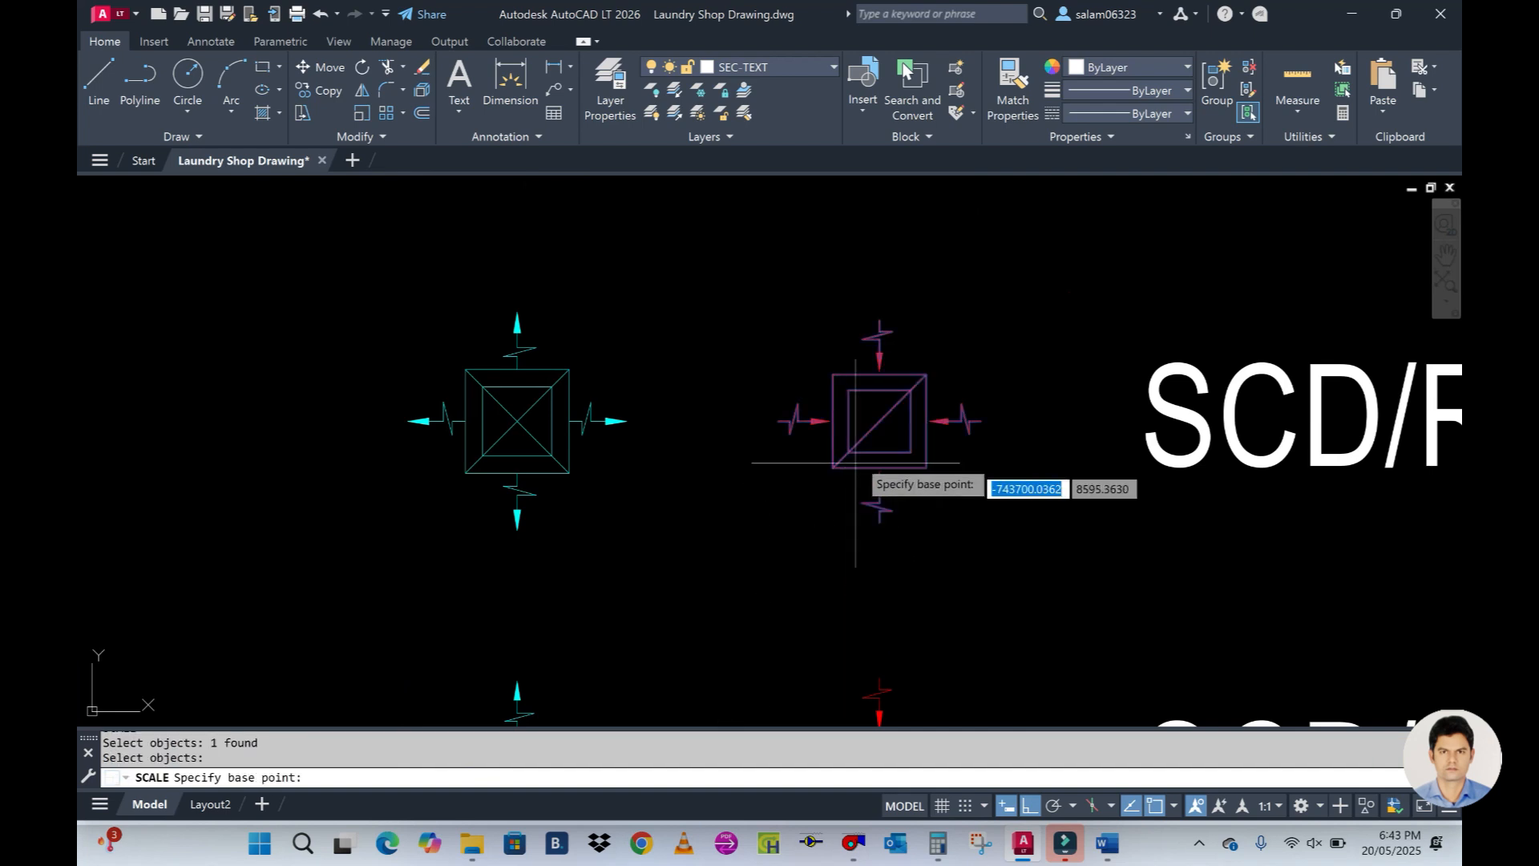
{"action": "left_click", "coordinate": [878, 417]}
{"action": "type", "text": "r"}
{"action": "key", "text": "Return"}
{"action": "left_click", "coordinate": [834, 425]}
{"action": "left_click", "coordinate": [832, 377]}
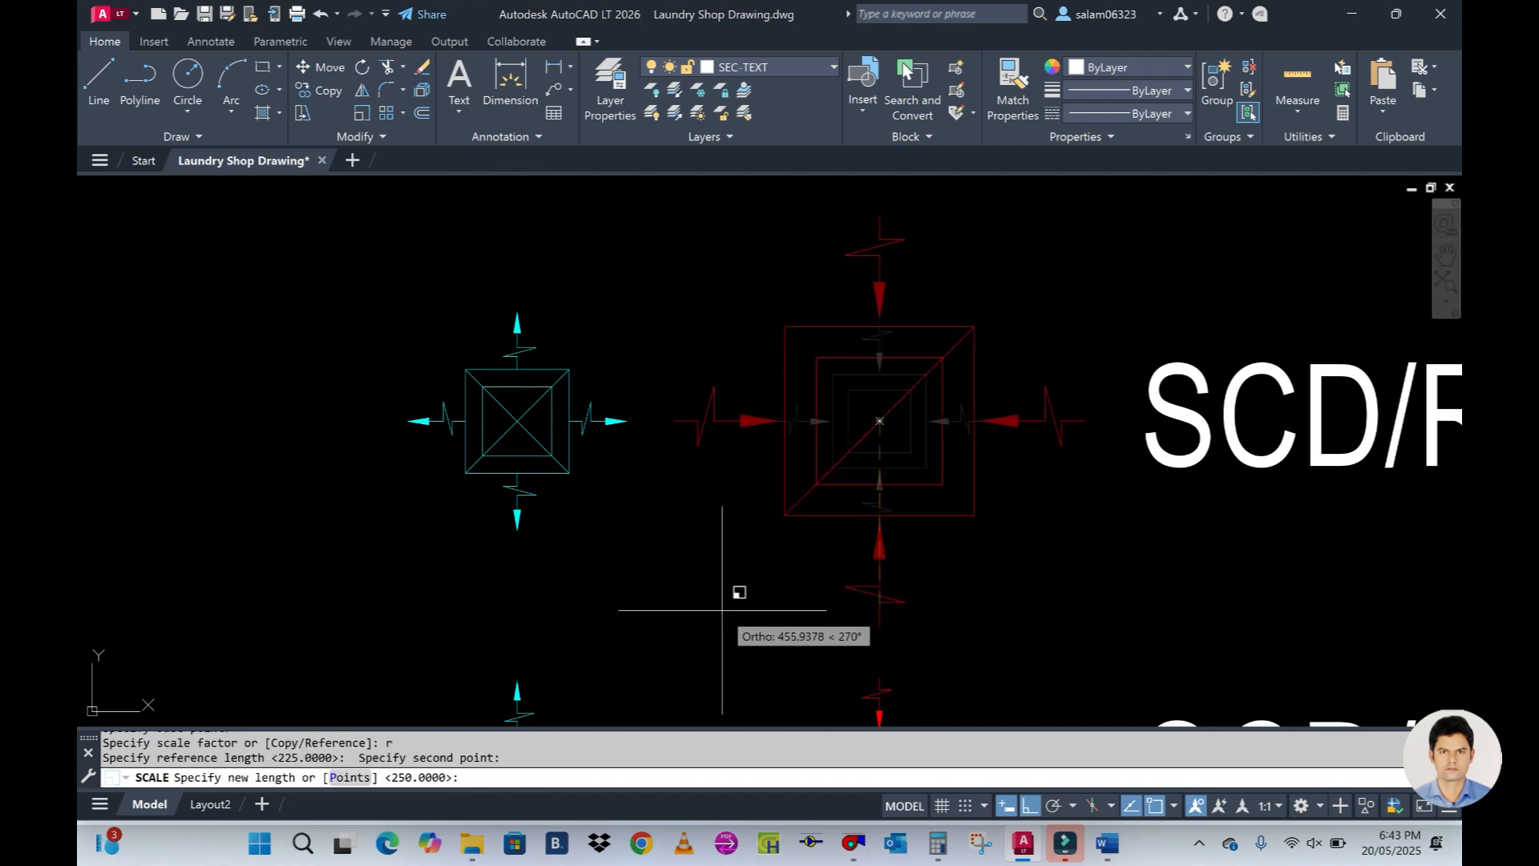
{"action": "type", "text": "3"}
{"action": "key", "text": "BackSpace"}
{"action": "type", "text": "250"}
{"action": "key", "text": "Return"}
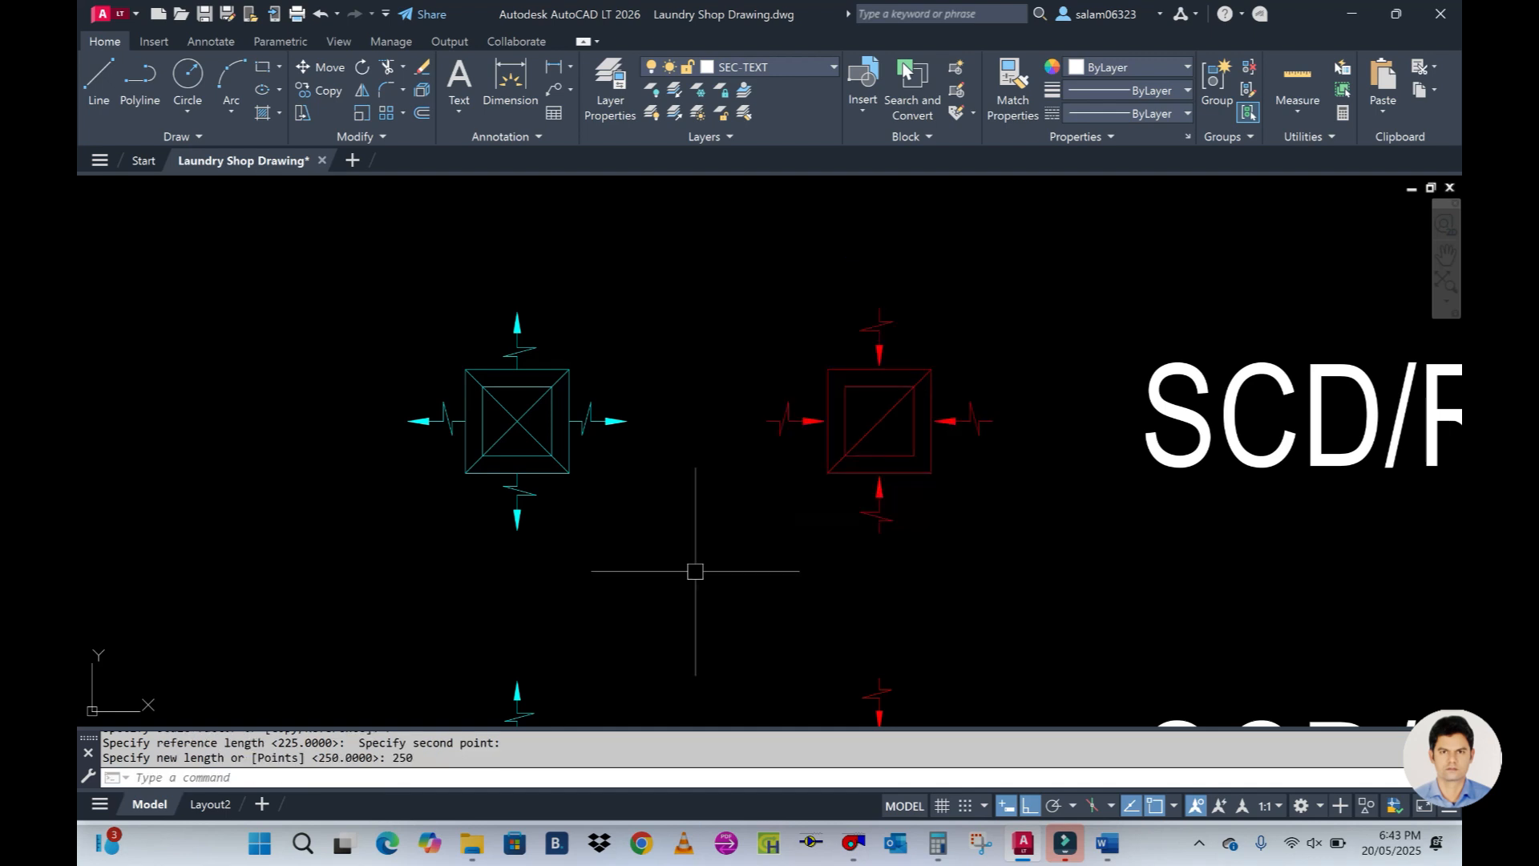
{"action": "scroll", "coordinate": [694, 567], "scroll_direction": "down", "scroll_amount": 5}
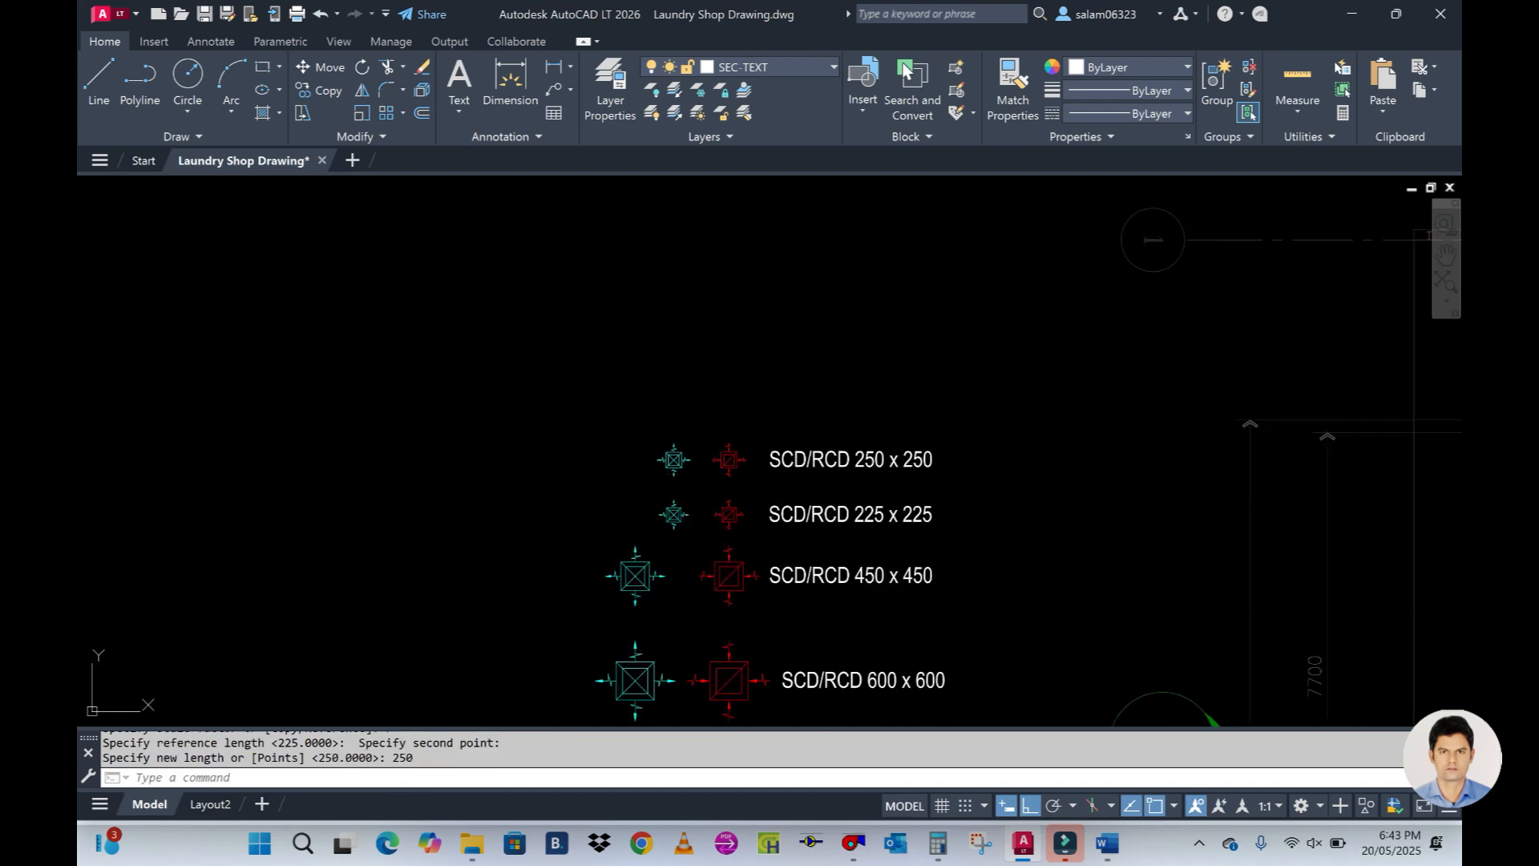
{"action": "key", "text": "ctrl+s"}
Draw a vertical guide line in the Electrical room from the midpoint between two lower wall corners up to the upper wall
{"action": "scroll", "coordinate": [753, 500], "scroll_direction": "down", "scroll_amount": 5}
{"action": "scroll", "coordinate": [615, 430], "scroll_direction": "up", "scroll_amount": 5}
{"action": "scroll", "coordinate": [650, 413], "scroll_direction": "down", "scroll_amount": 6}
{"action": "scroll", "coordinate": [647, 436], "scroll_direction": "up", "scroll_amount": 4}
{"action": "middle_click_drag", "start_coordinate": [655, 434], "coordinate": [626, 279]}
{"action": "scroll", "coordinate": [628, 283], "scroll_direction": "down", "scroll_amount": 4}
{"action": "scroll", "coordinate": [771, 417], "scroll_direction": "up", "scroll_amount": 6}
{"action": "middle_click_drag", "start_coordinate": [766, 366], "coordinate": [793, 421]}
{"action": "key", "text": "Return"}
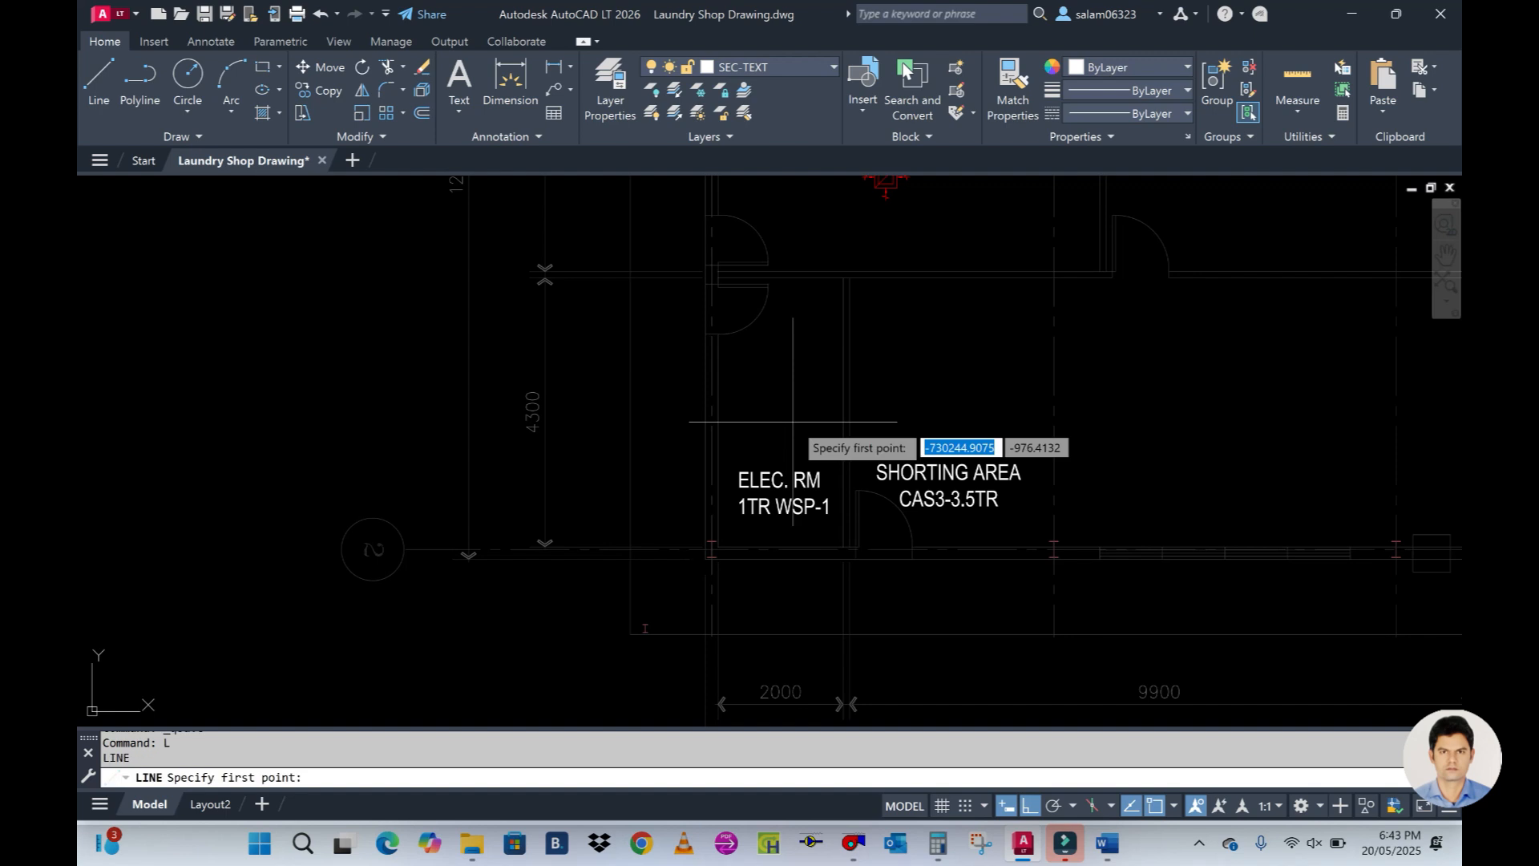
{"action": "right_click", "coordinate": [792, 421], "text": "shift"}
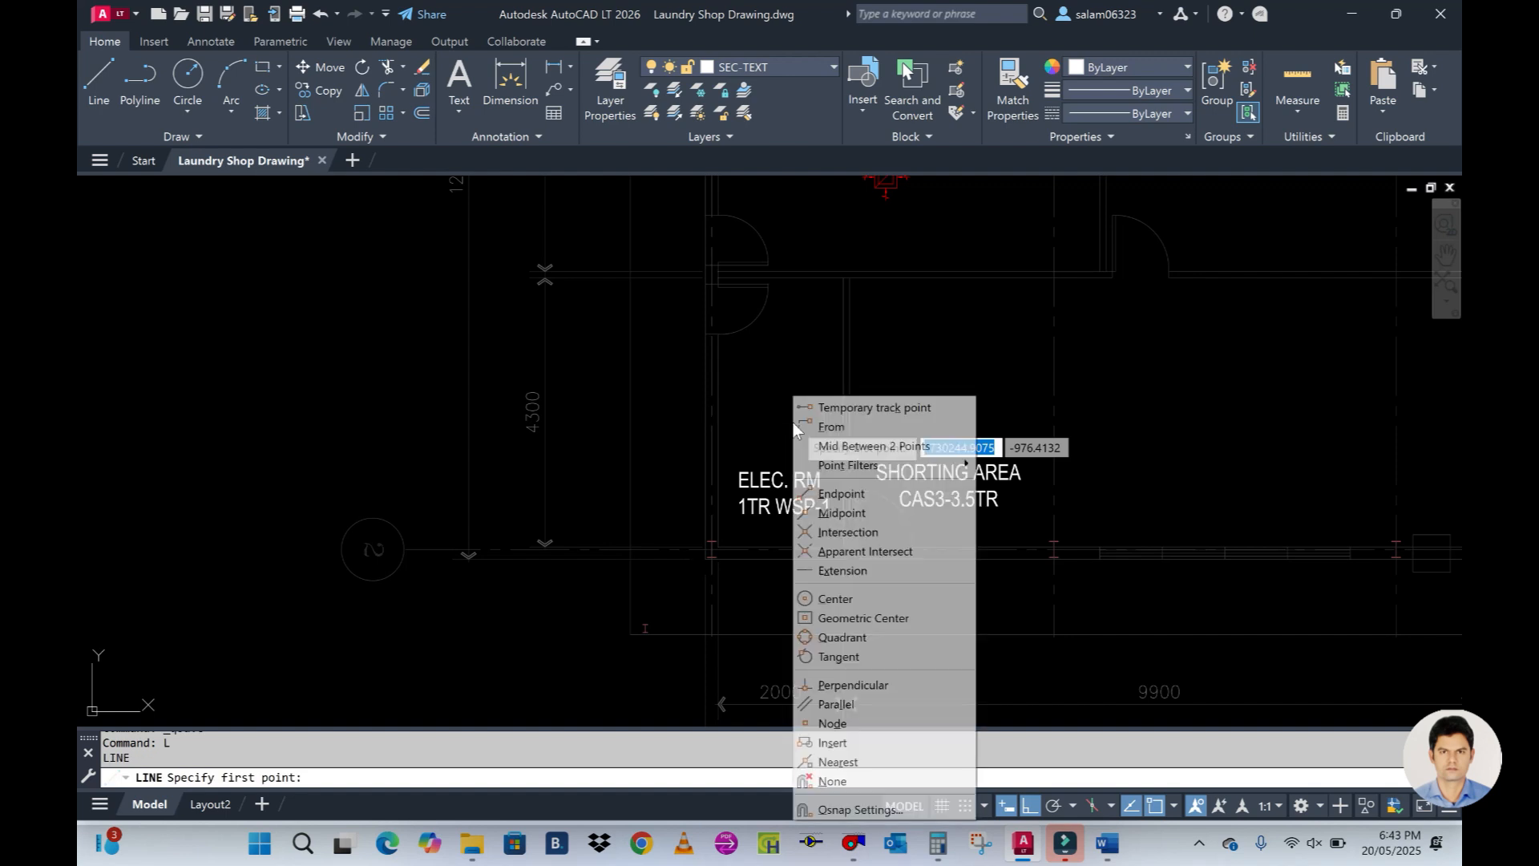
{"action": "left_click", "coordinate": [818, 456]}
{"action": "scroll", "coordinate": [771, 535], "scroll_direction": "up", "scroll_amount": 5}
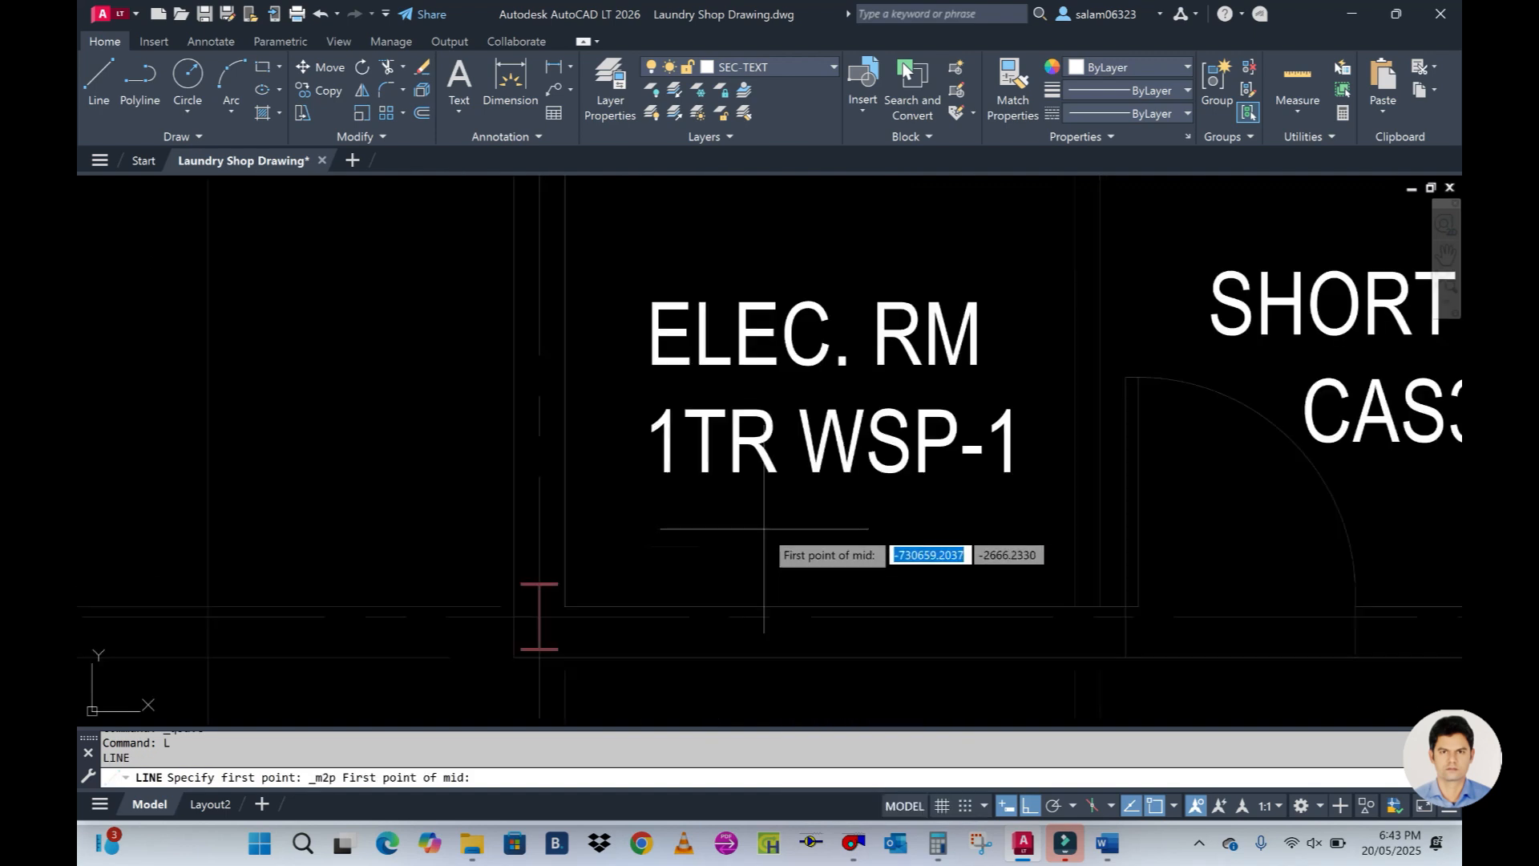
{"action": "left_click", "coordinate": [564, 606]}
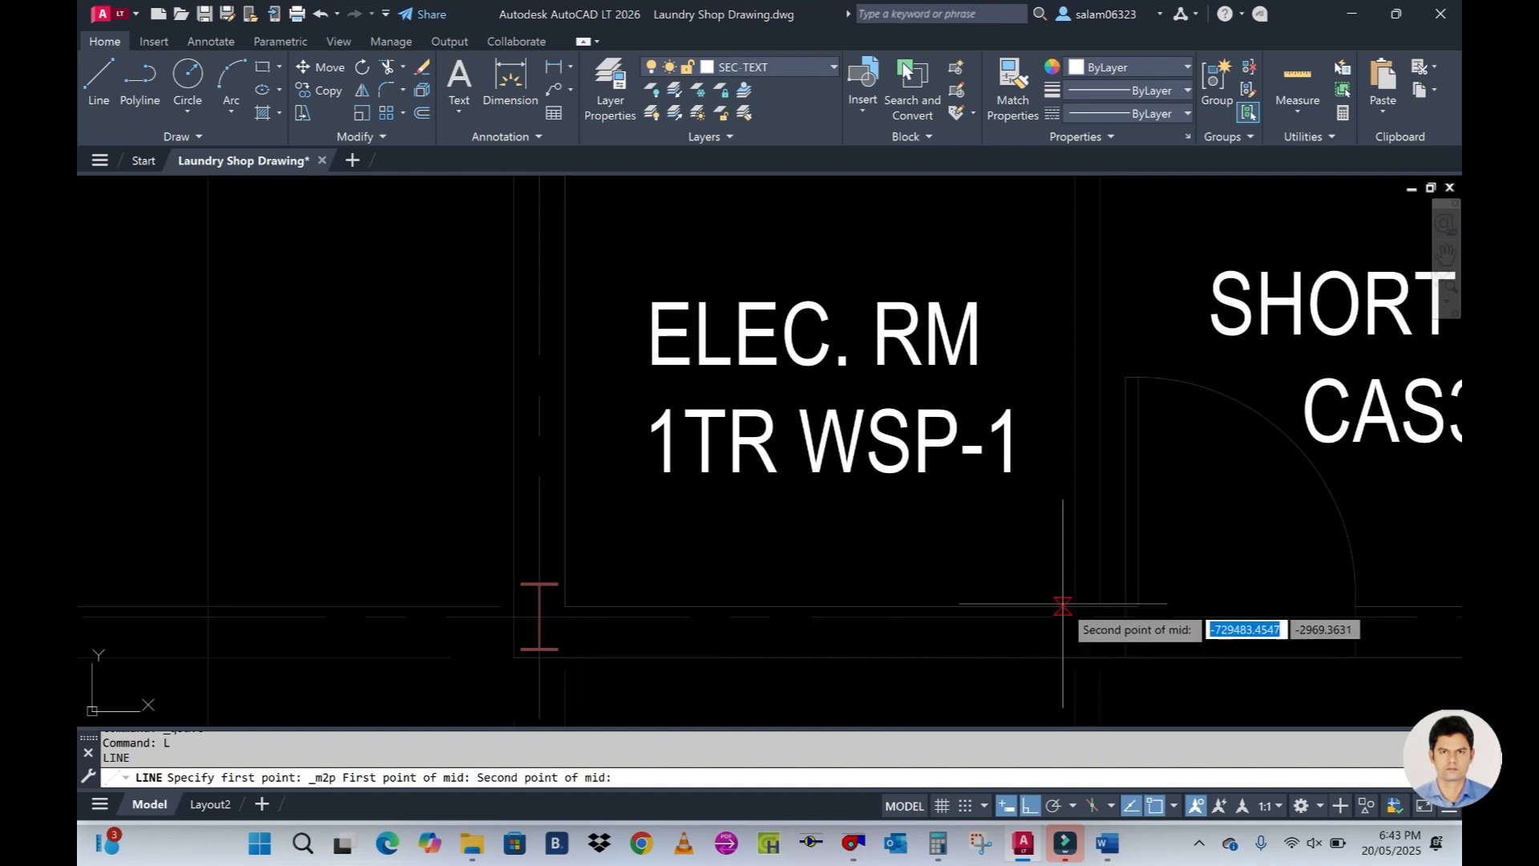
{"action": "left_click", "coordinate": [1138, 606]}
{"action": "scroll", "coordinate": [865, 606], "scroll_direction": "down", "scroll_amount": 5}
{"action": "scroll", "coordinate": [862, 345], "scroll_direction": "up", "scroll_amount": 5}
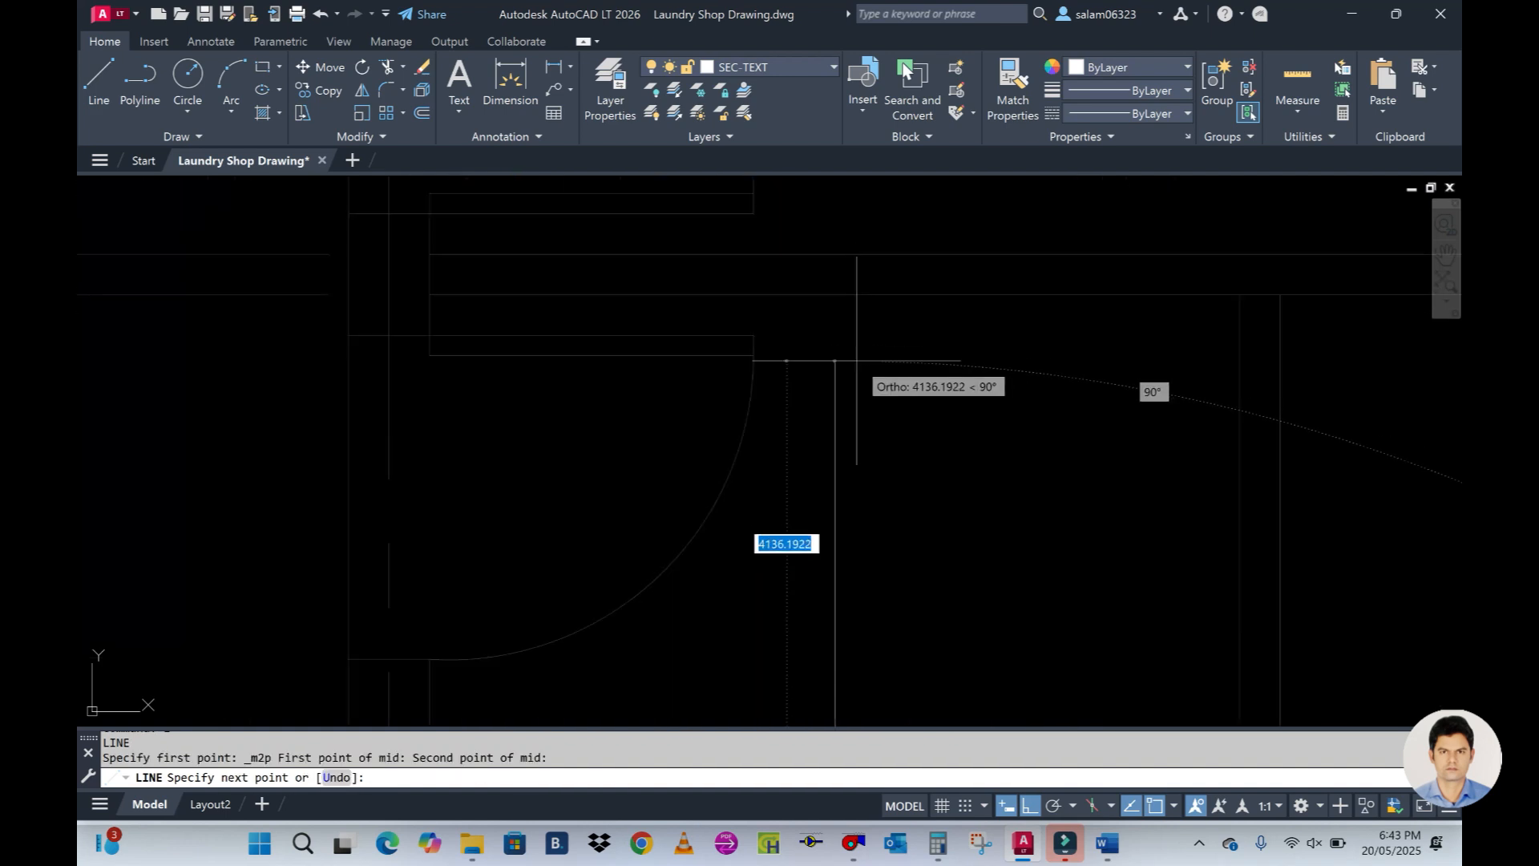
{"action": "left_click", "coordinate": [835, 295]}
{"action": "key", "text": "Return"}
Copy the cyan 250 x 250 supply diffuser by its centre onto the guide line, near the lower end of the Electrical room
{"action": "scroll", "coordinate": [820, 364], "scroll_direction": "down", "scroll_amount": 7}
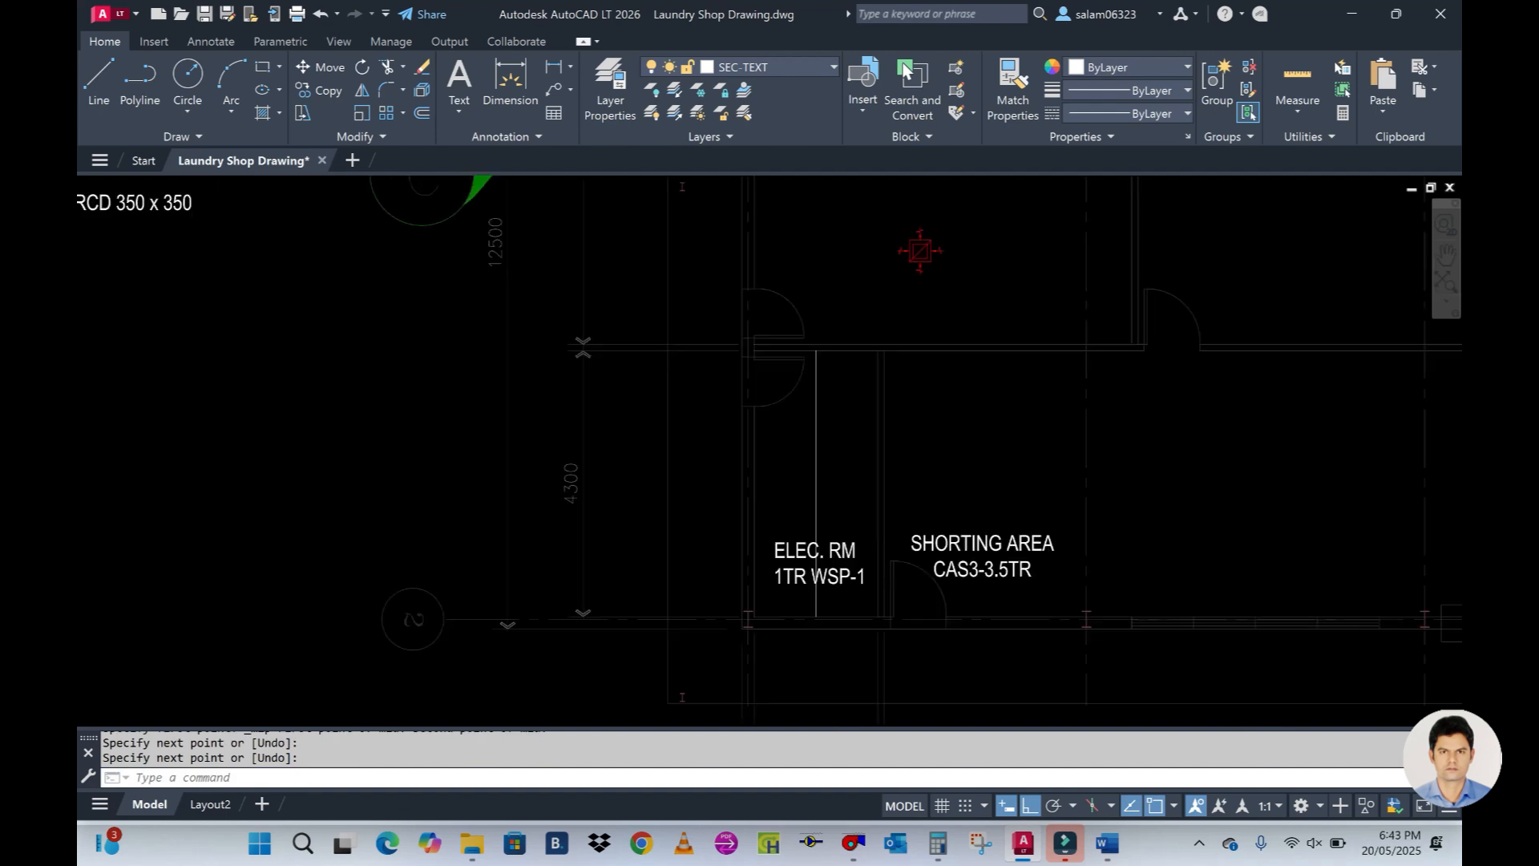
{"action": "scroll", "coordinate": [739, 434], "scroll_direction": "up", "scroll_amount": 2}
{"action": "scroll", "coordinate": [631, 481], "scroll_direction": "down", "scroll_amount": 4}
{"action": "type", "text": "co"}
{"action": "key", "text": "Return"}
{"action": "scroll", "coordinate": [373, 243], "scroll_direction": "up", "scroll_amount": 7}
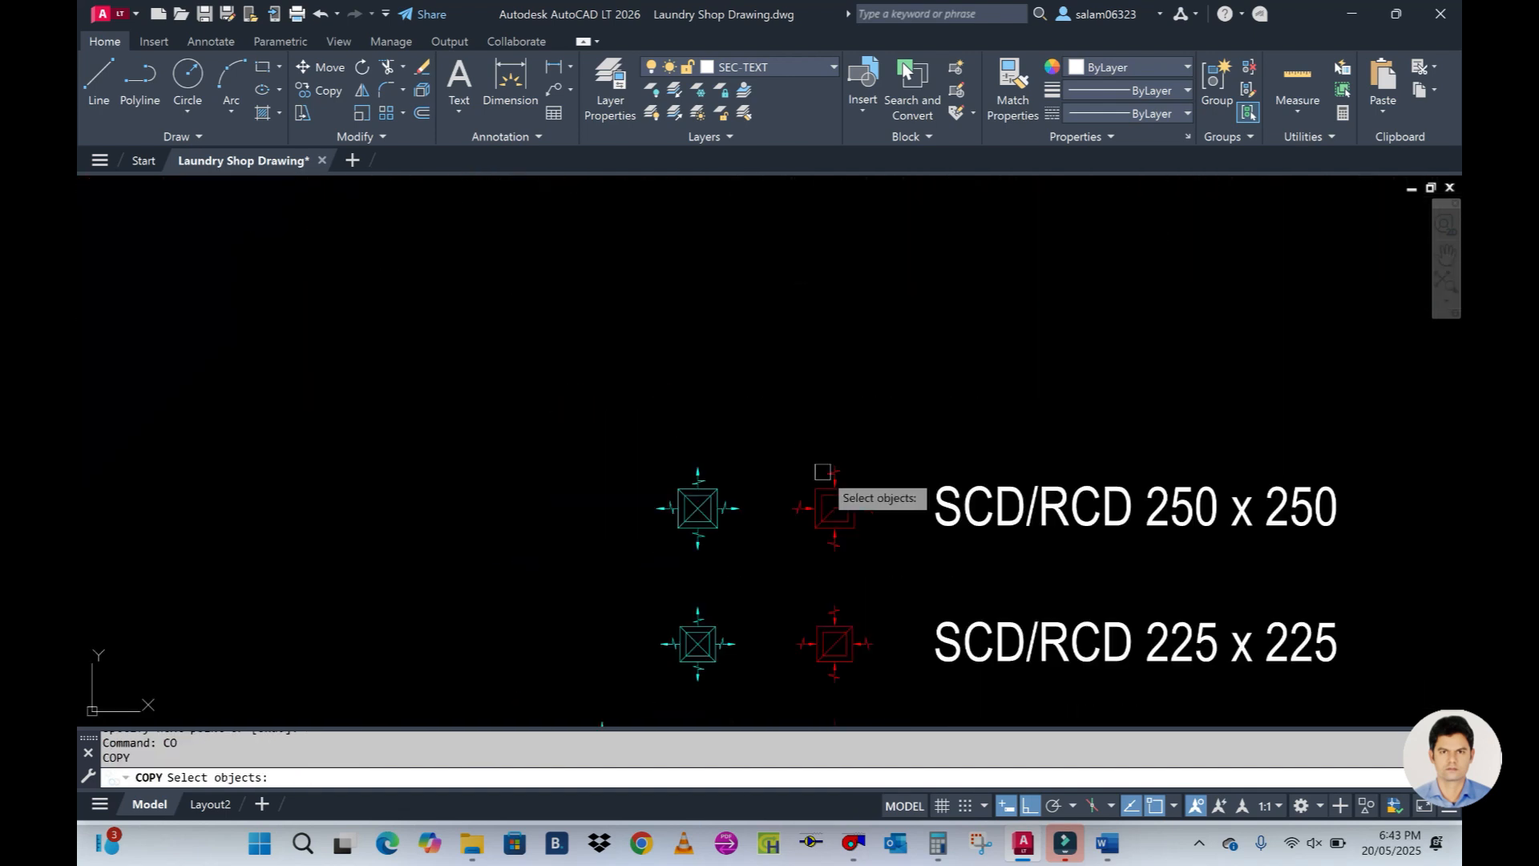
{"action": "left_click", "coordinate": [721, 508]}
{"action": "scroll", "coordinate": [701, 532], "scroll_direction": "up", "scroll_amount": 4}
{"action": "key", "text": "Return"}
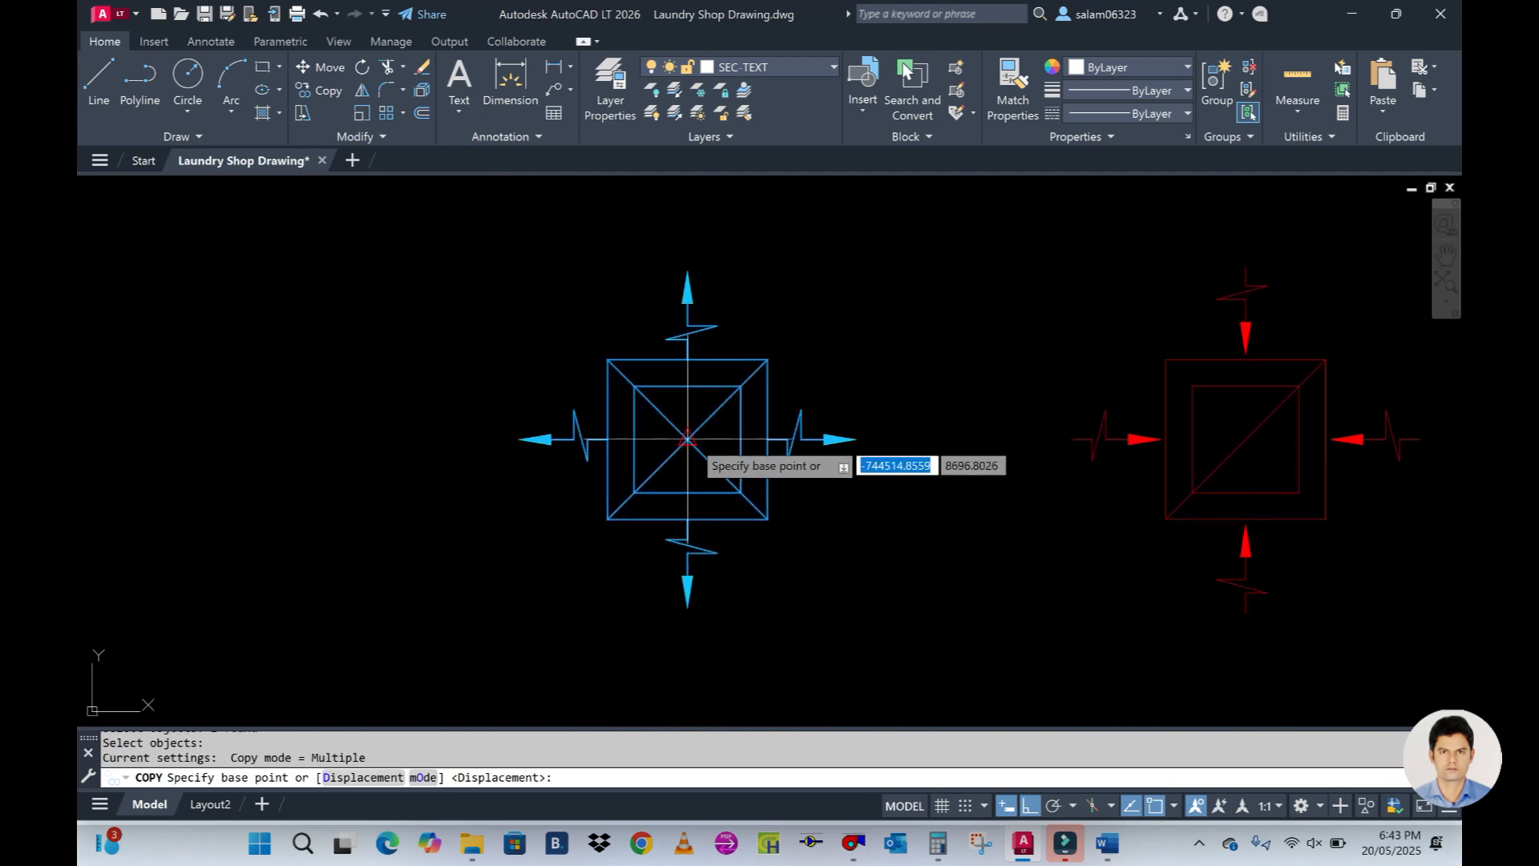
{"action": "left_click", "coordinate": [687, 439]}
{"action": "scroll", "coordinate": [626, 440], "scroll_direction": "down", "scroll_amount": 8}
{"action": "scroll", "coordinate": [812, 642], "scroll_direction": "up", "scroll_amount": 7}
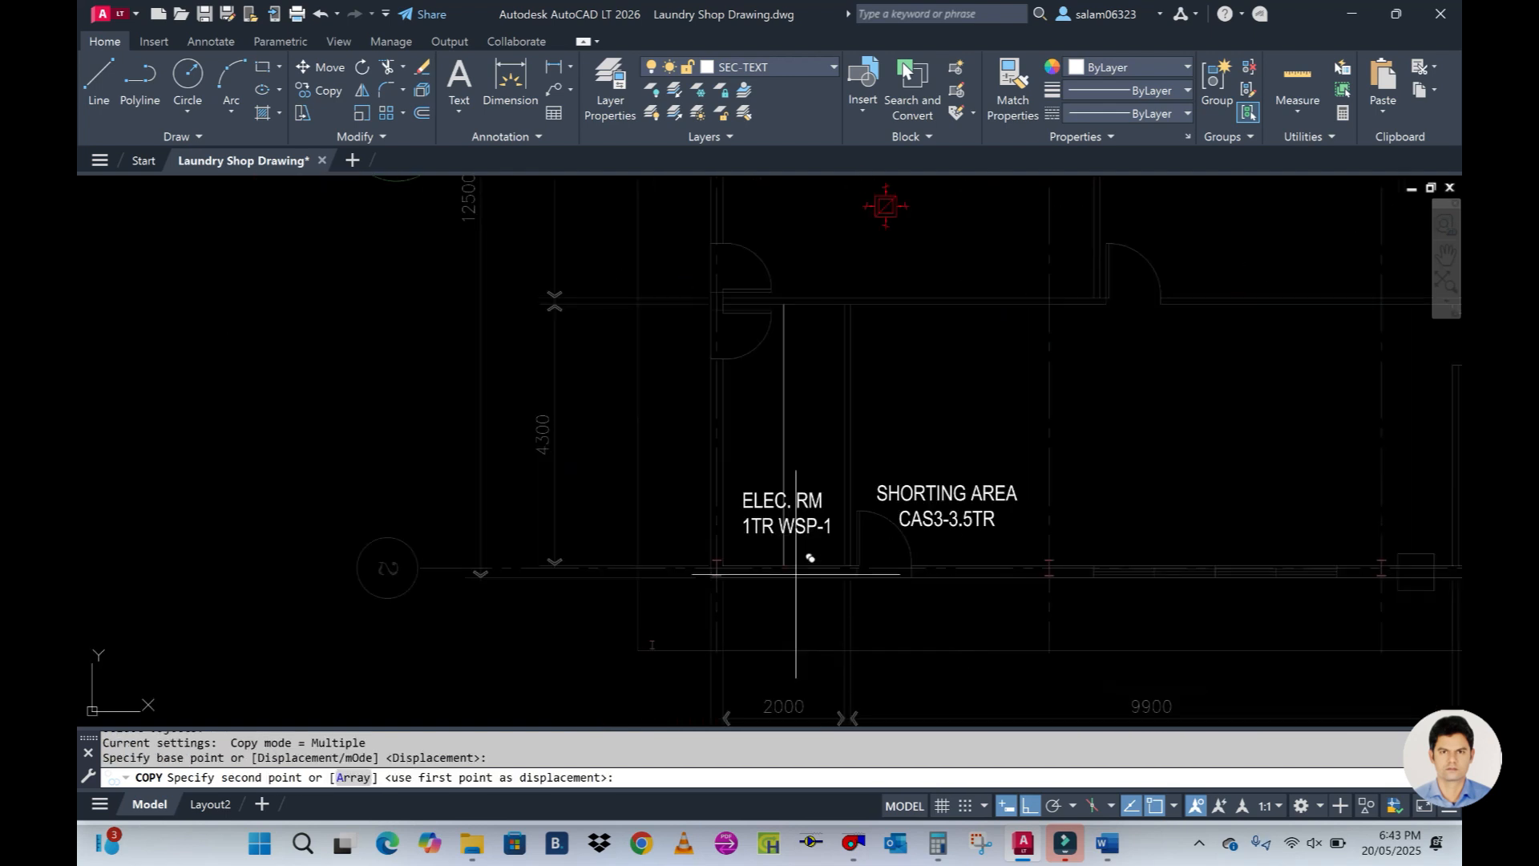
{"action": "scroll", "coordinate": [784, 491], "scroll_direction": "up", "scroll_amount": 5}
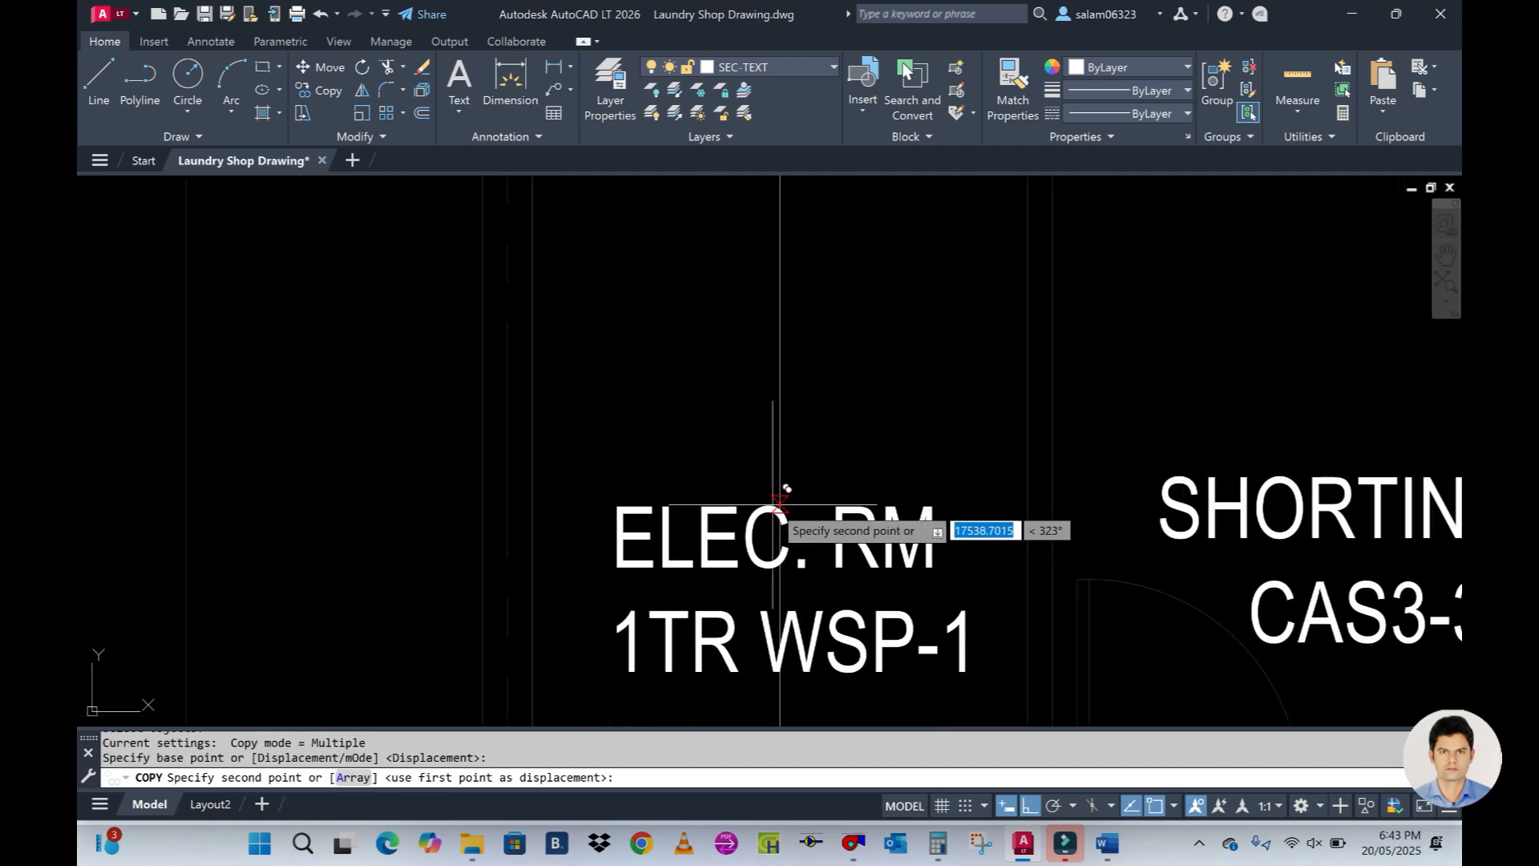
{"action": "left_click", "coordinate": [779, 606]}
{"action": "key", "text": "Escape"}
Copy the red 250 x 250 return diffuser by its centre onto the guide line, near the upper end of the Electrical room
{"action": "scroll", "coordinate": [802, 534], "scroll_direction": "down", "scroll_amount": 6}
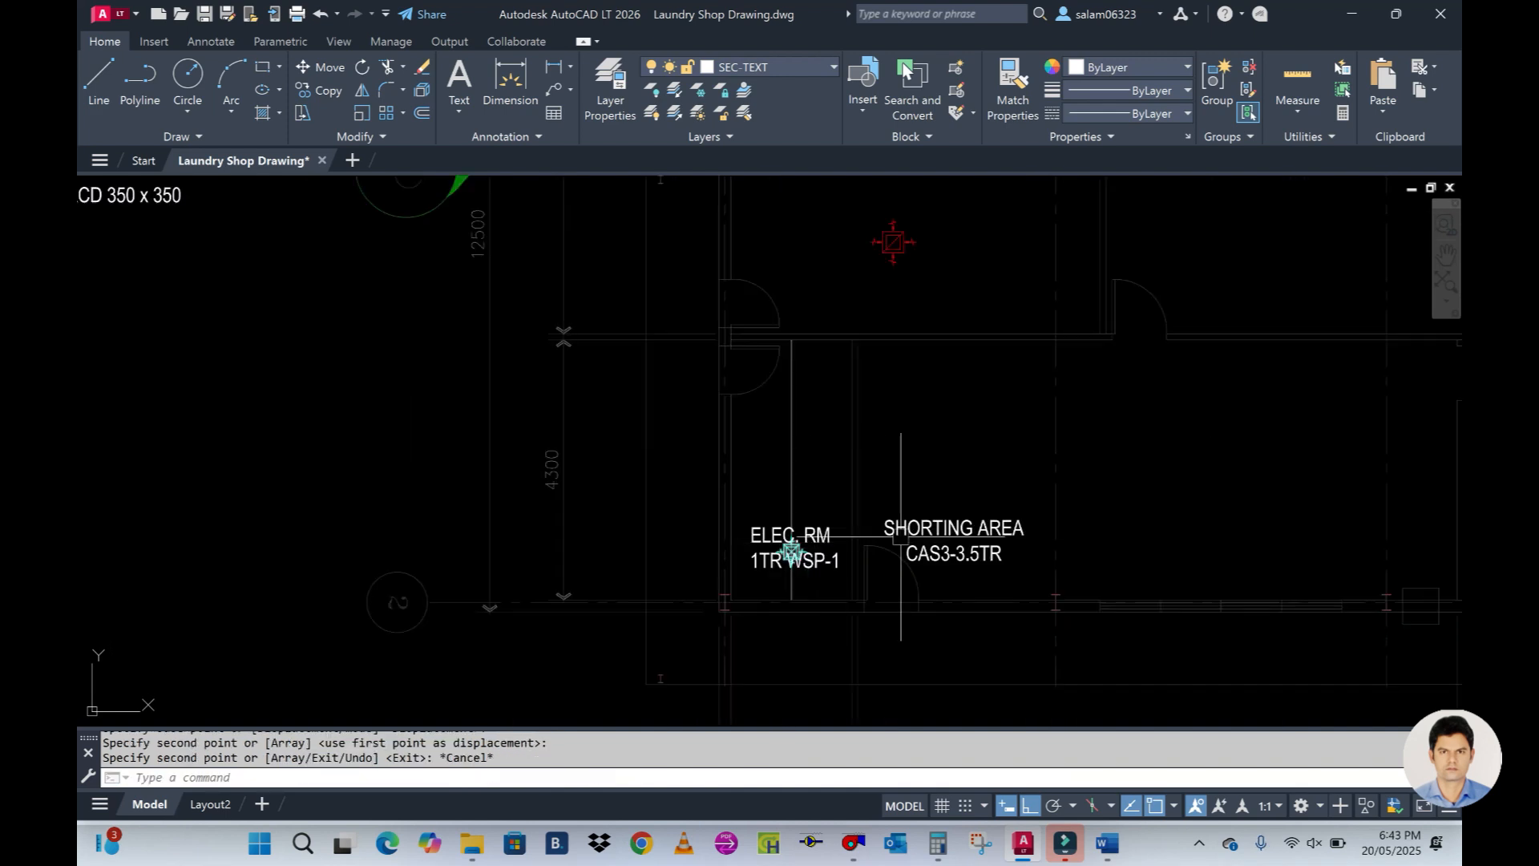
{"action": "scroll", "coordinate": [682, 517], "scroll_direction": "down", "scroll_amount": 4}
{"action": "scroll", "coordinate": [425, 215], "scroll_direction": "up", "scroll_amount": 4}
{"action": "key", "text": "Return"}
{"action": "left_click", "coordinate": [410, 372]}
{"action": "scroll", "coordinate": [409, 373], "scroll_direction": "up", "scroll_amount": 4}
{"action": "key", "text": "Return"}
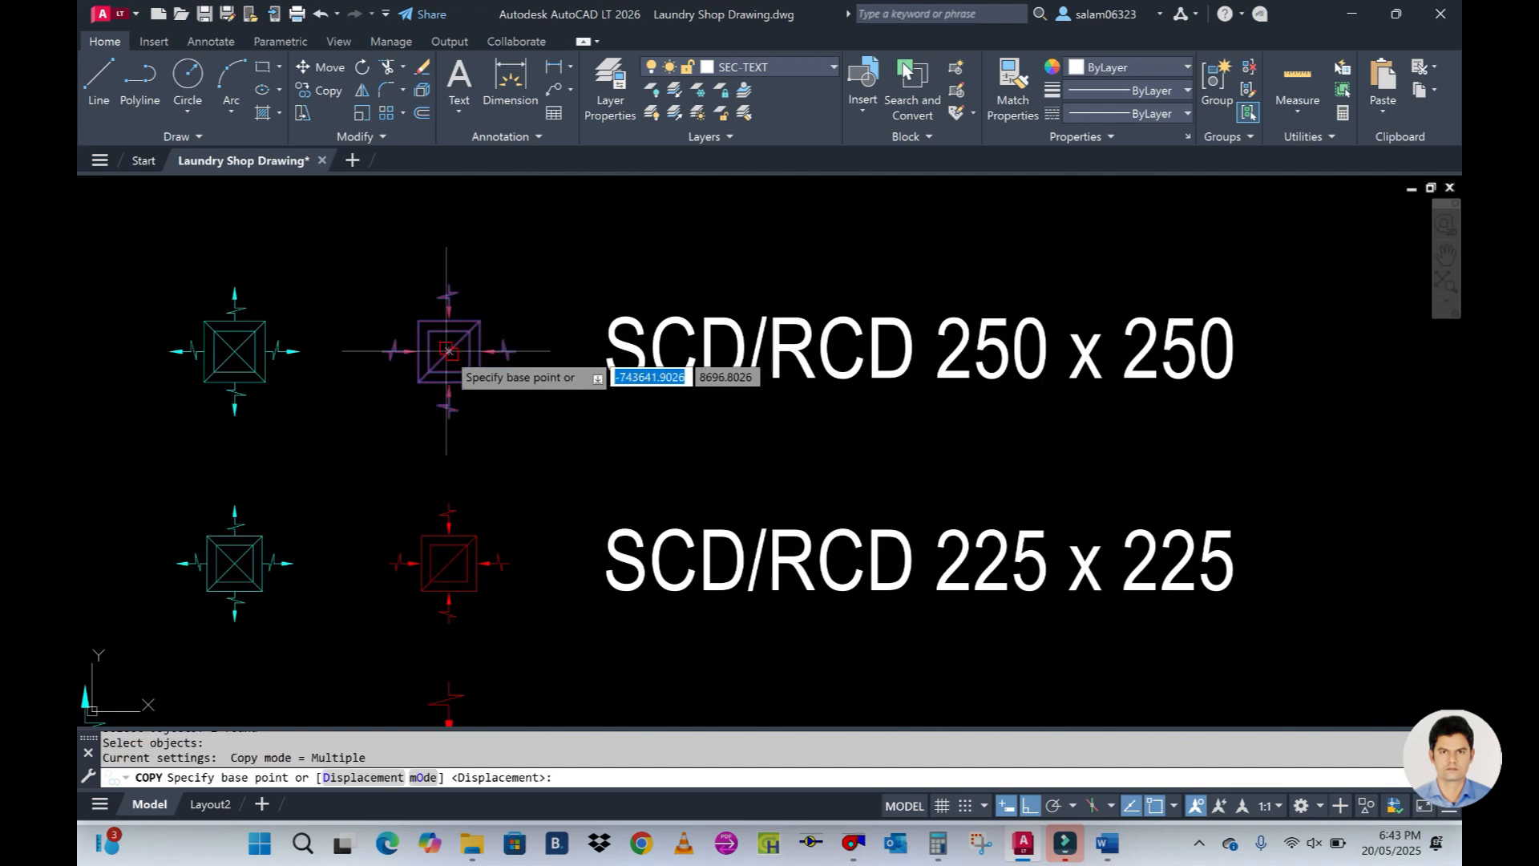
{"action": "left_click", "coordinate": [446, 350]}
{"action": "scroll", "coordinate": [561, 400], "scroll_direction": "down", "scroll_amount": 6}
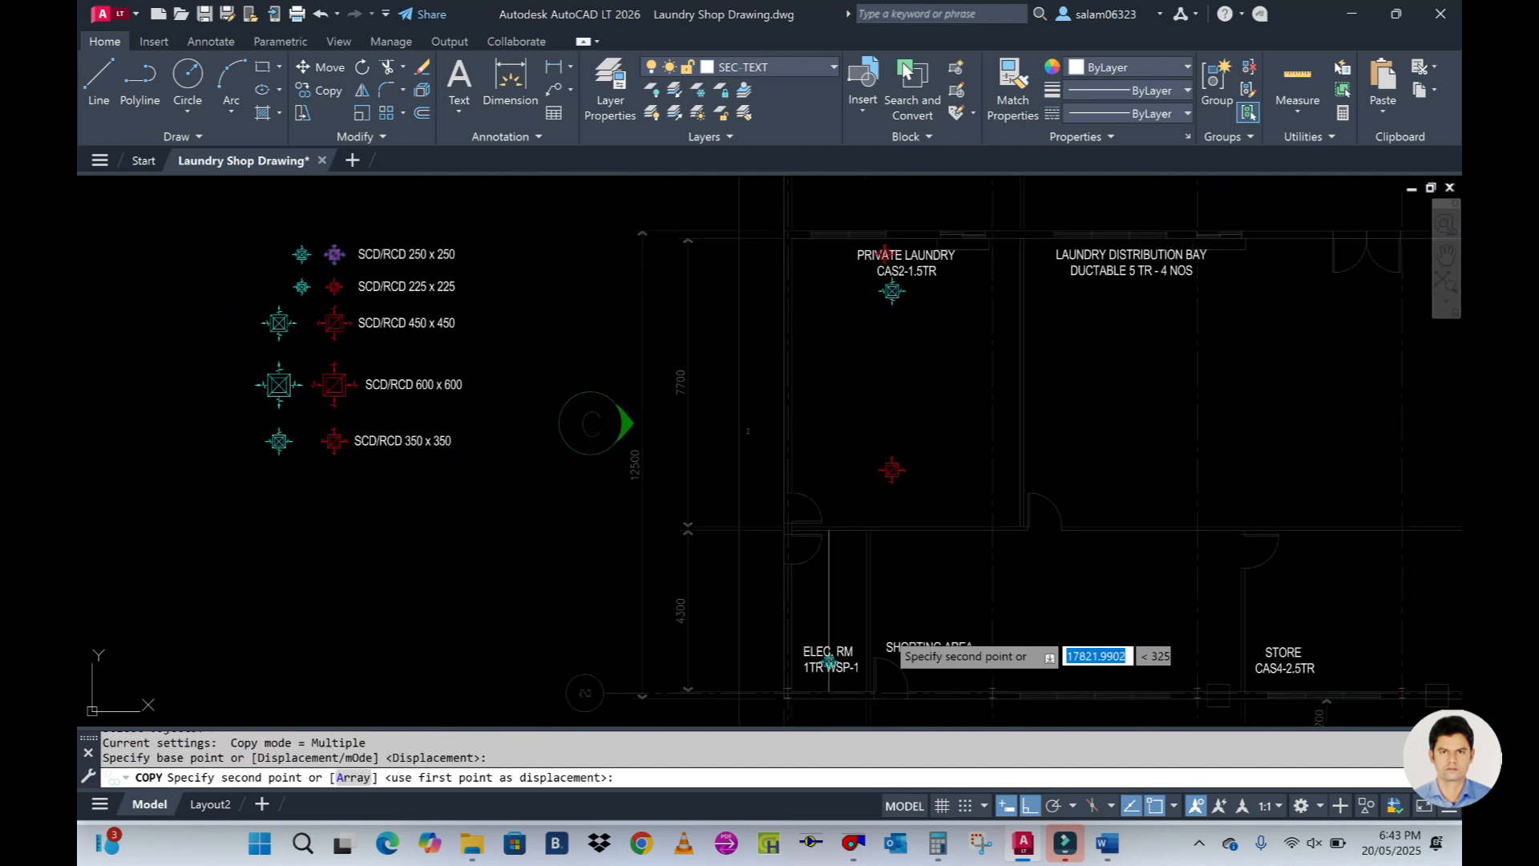
{"action": "scroll", "coordinate": [886, 637], "scroll_direction": "up", "scroll_amount": 5}
{"action": "left_click", "coordinate": [657, 353]}
{"action": "key", "text": "Escape"}
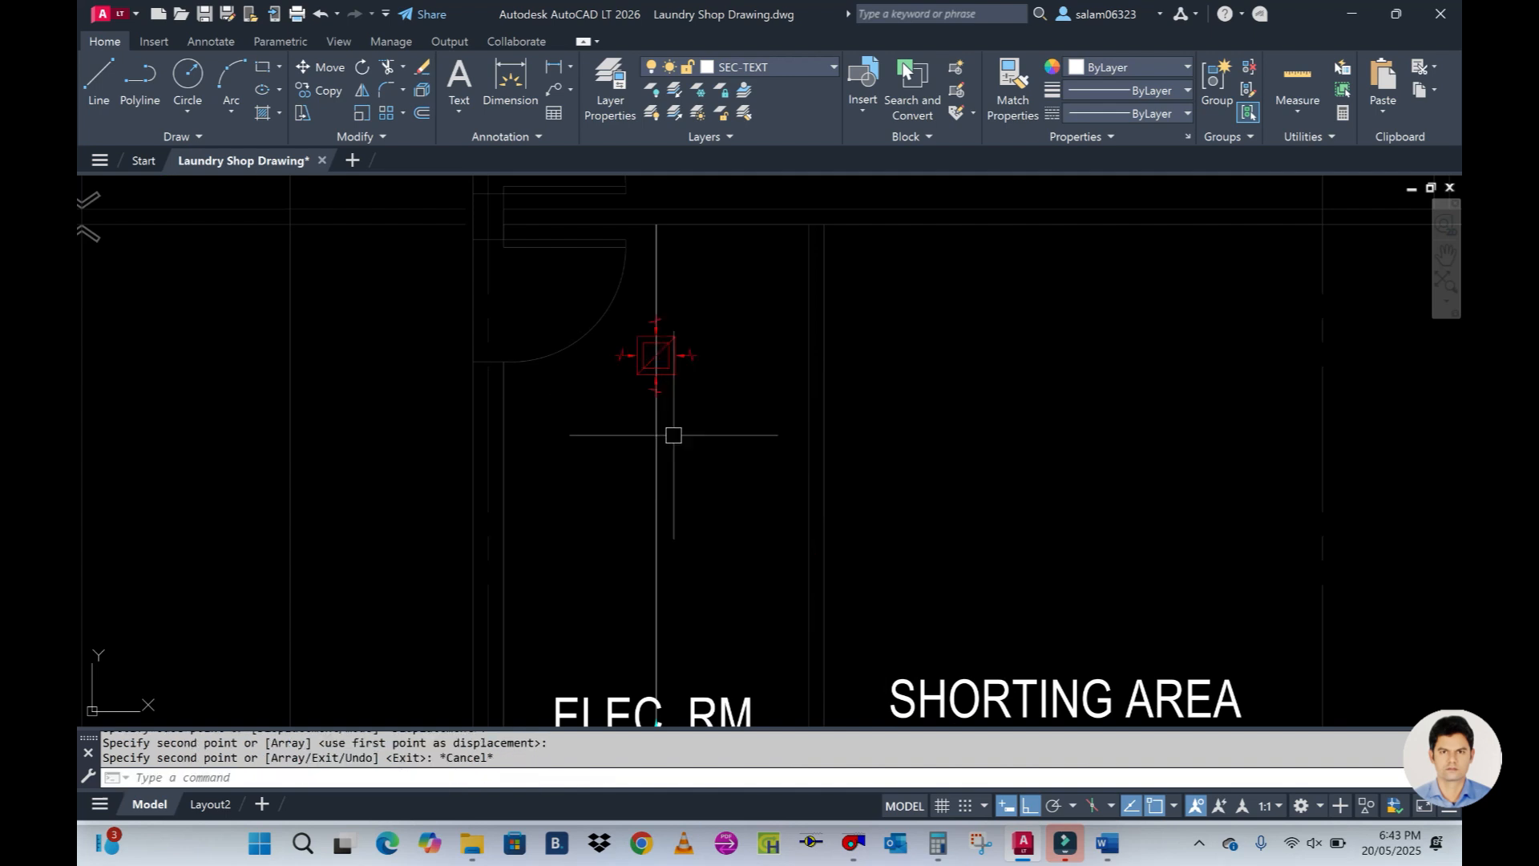
Erase the vertical guide line in the Electrical room and save the drawing
{"action": "scroll", "coordinate": [673, 435], "scroll_direction": "down", "scroll_amount": 4}
{"action": "left_click", "coordinate": [699, 440]}
{"action": "key", "text": "e"}
{"action": "key", "text": "Return"}
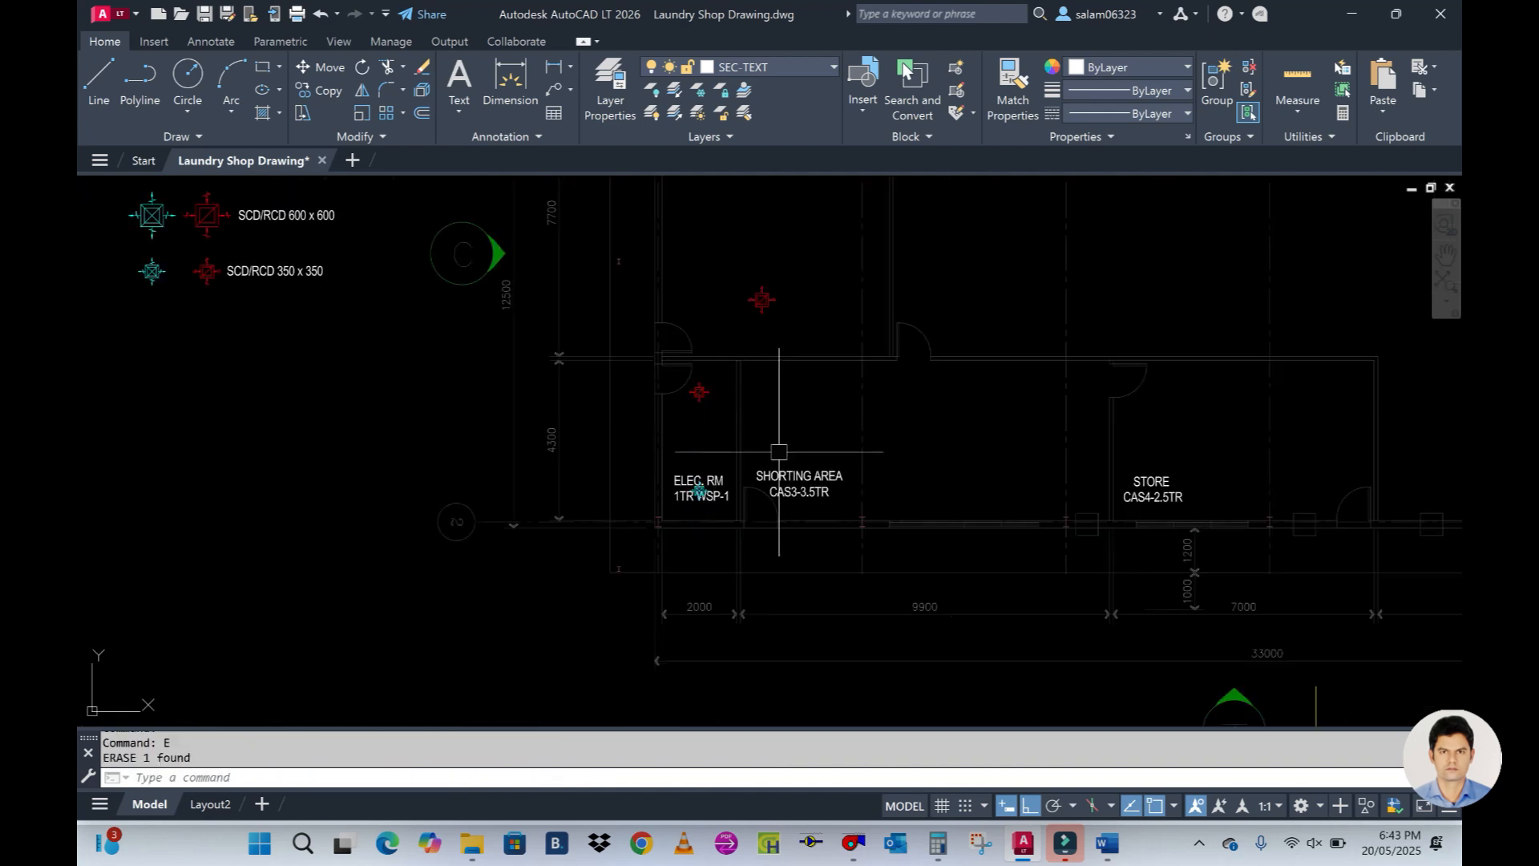
{"action": "scroll", "coordinate": [558, 485], "scroll_direction": "down", "scroll_amount": 2}
{"action": "middle_click_drag", "start_coordinate": [776, 458], "coordinate": [697, 495]}
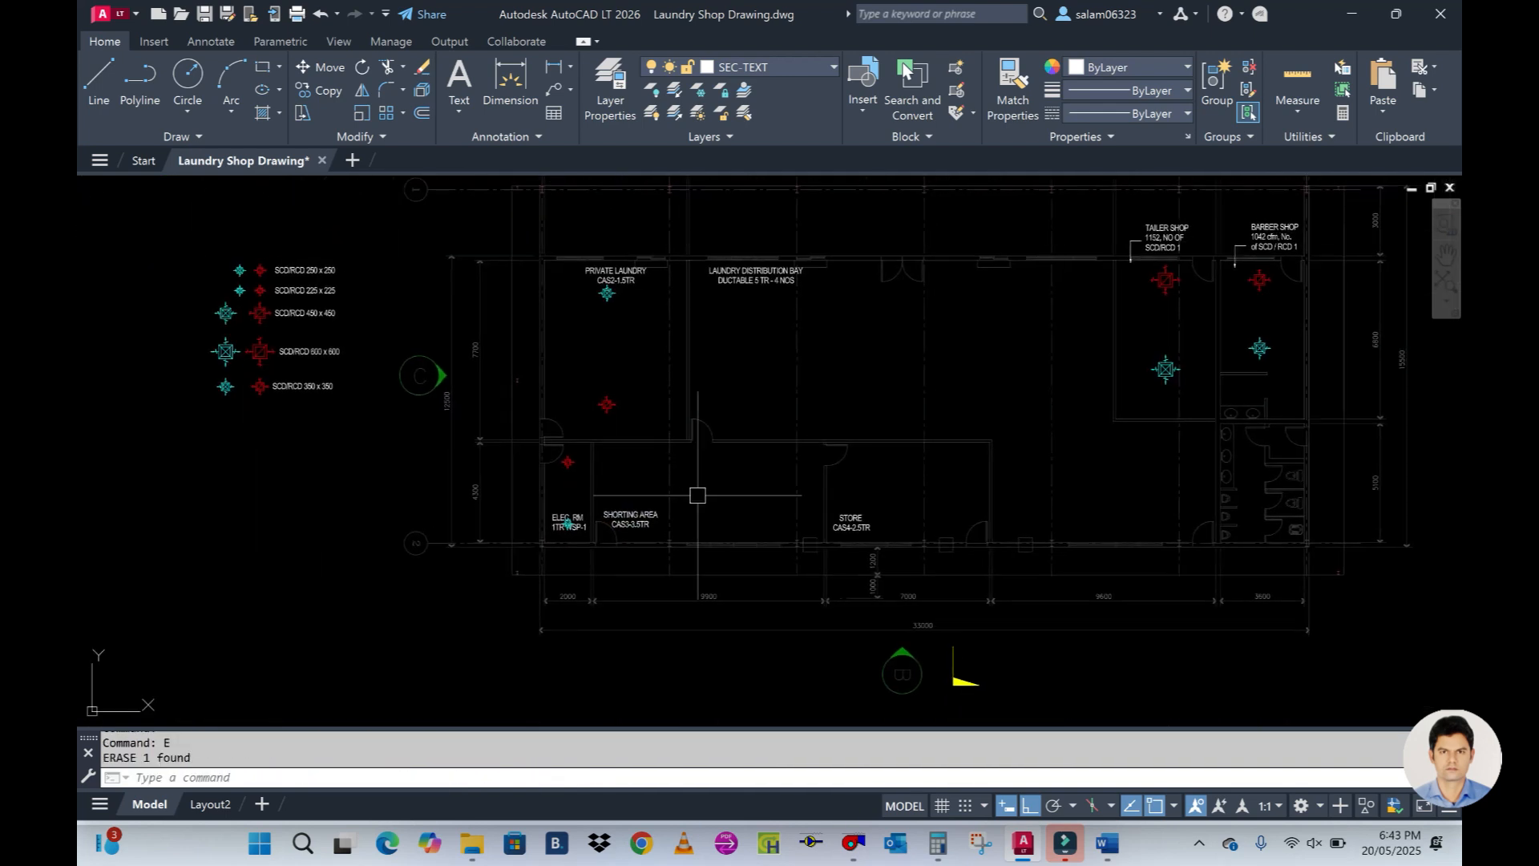
{"action": "scroll", "coordinate": [585, 384], "scroll_direction": "down", "scroll_amount": 3}
{"action": "scroll", "coordinate": [735, 394], "scroll_direction": "up", "scroll_amount": 3}
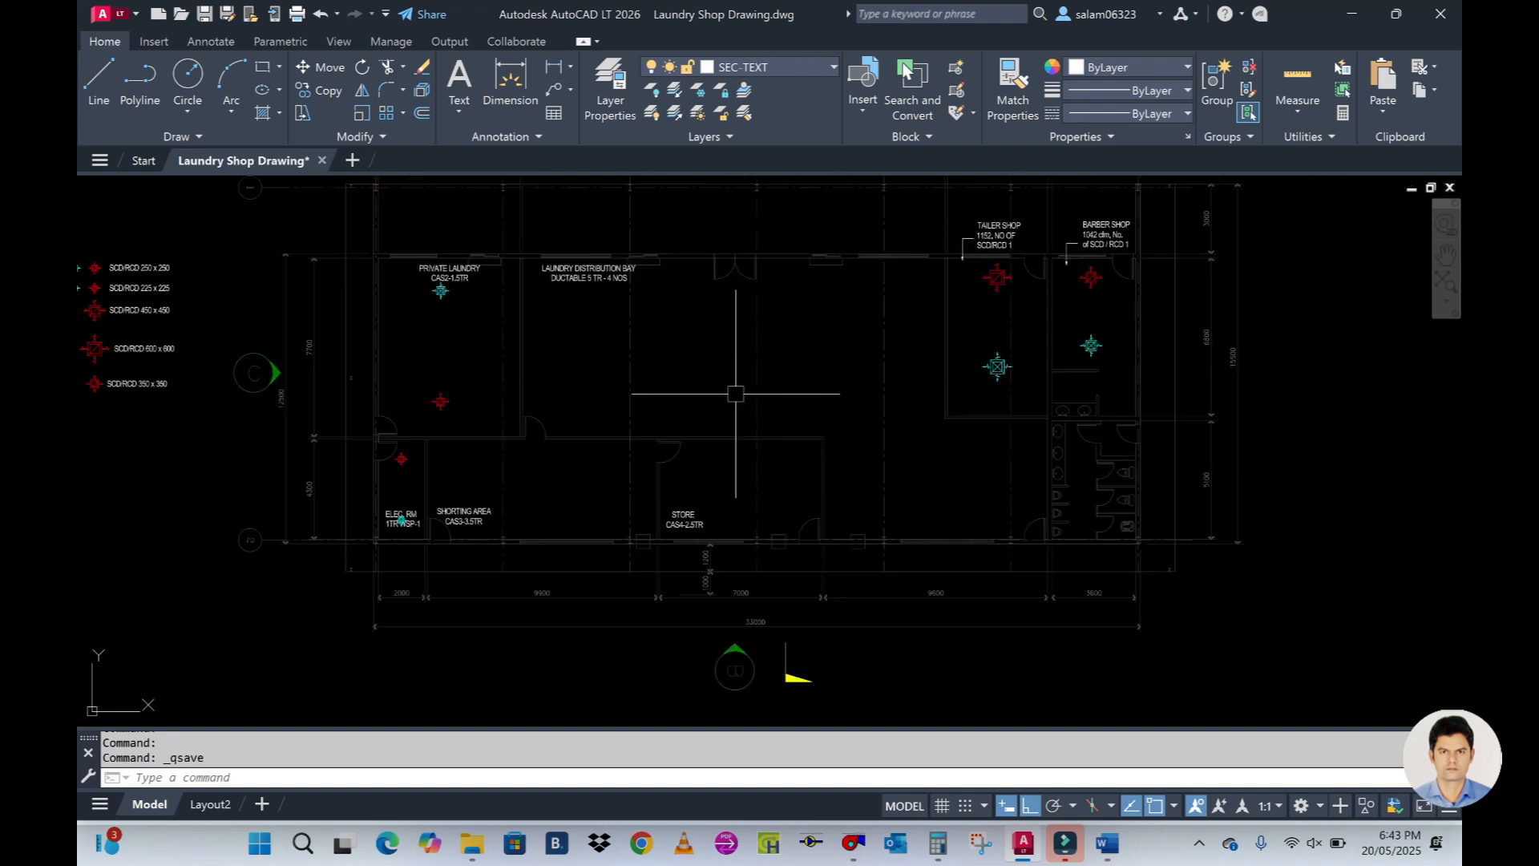
{"action": "scroll", "coordinate": [560, 508], "scroll_direction": "up", "scroll_amount": 4}
{"action": "mouse_move", "coordinate": [596, 482]}
{"action": "middle_mouse_down"}
{"action": "mouse_move", "coordinate": [711, 473]}
{"action": "mouse_move", "coordinate": [553, 528]}
{"action": "middle_mouse_up"}
{"action": "scroll", "coordinate": [711, 473], "scroll_direction": "down", "scroll_amount": 2}
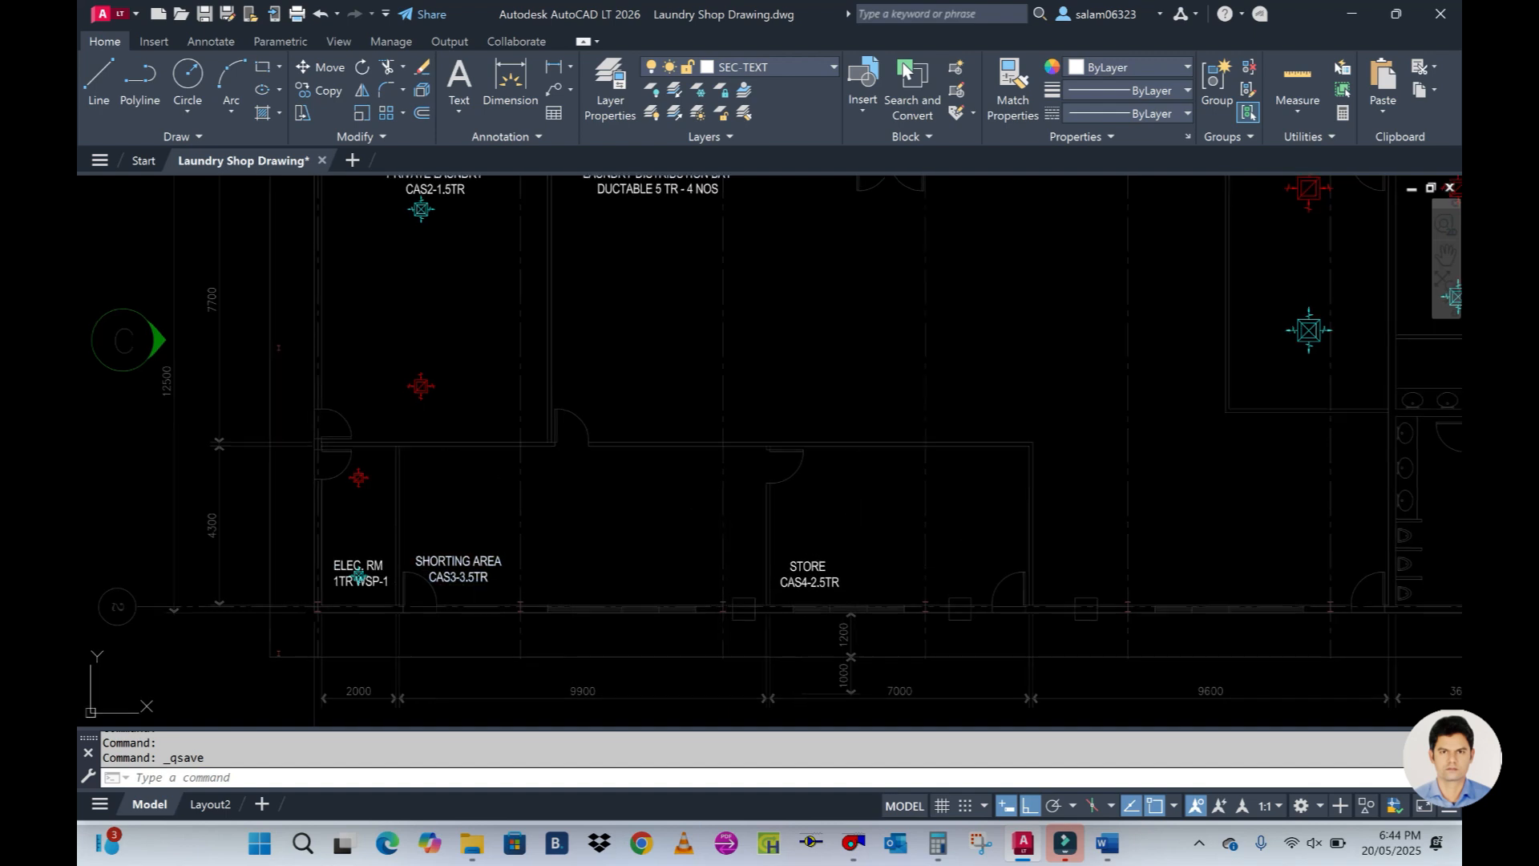
{"action": "scroll", "coordinate": [801, 593], "scroll_direction": "down", "scroll_amount": 1}
{"action": "scroll", "coordinate": [633, 353], "scroll_direction": "down", "scroll_amount": 1}
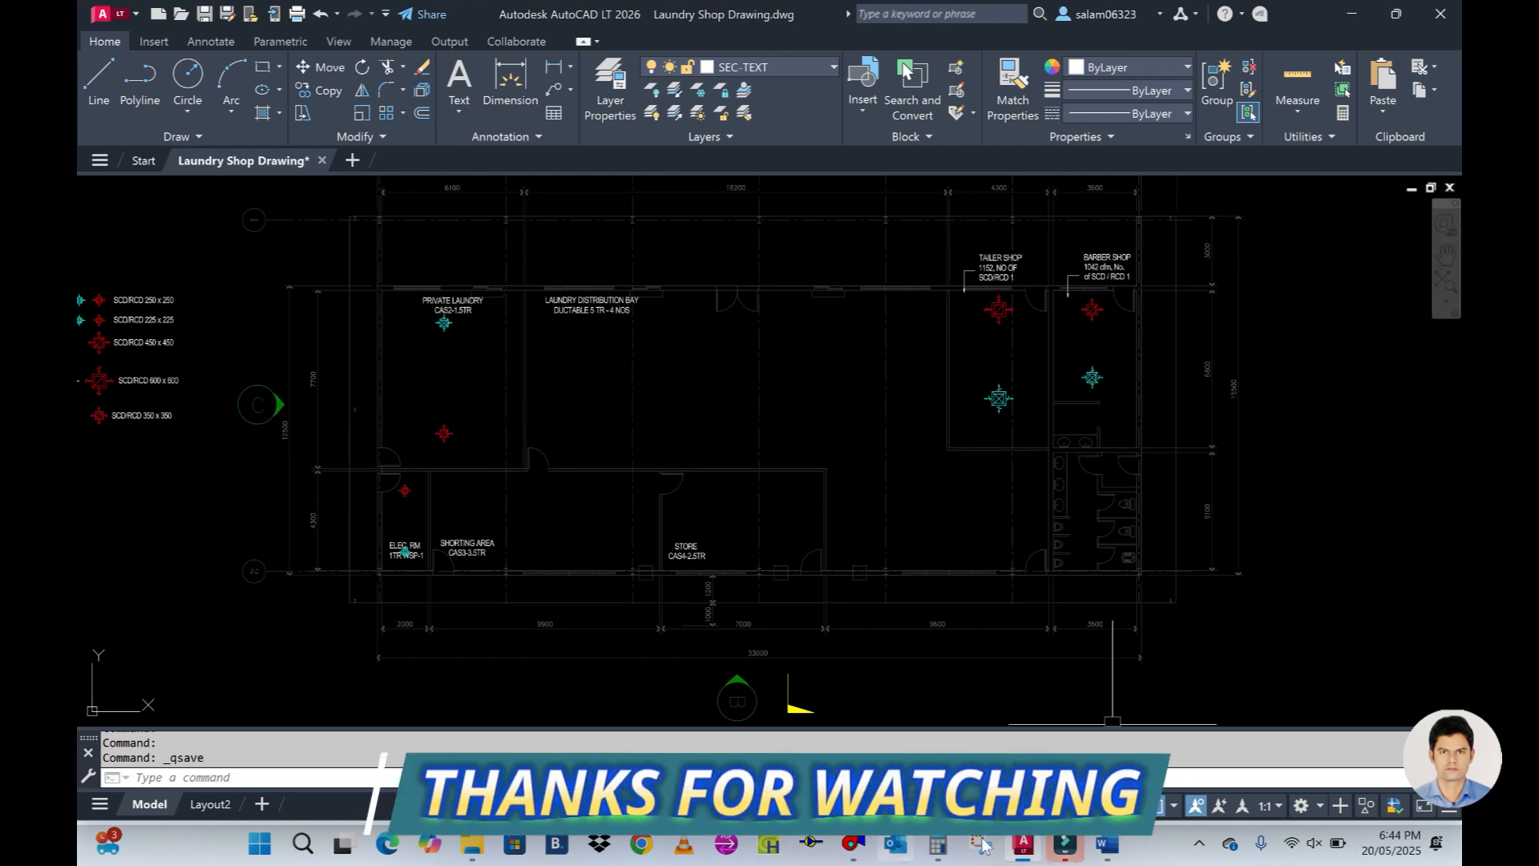
{"action": "left_click", "coordinate": [1199, 843]}
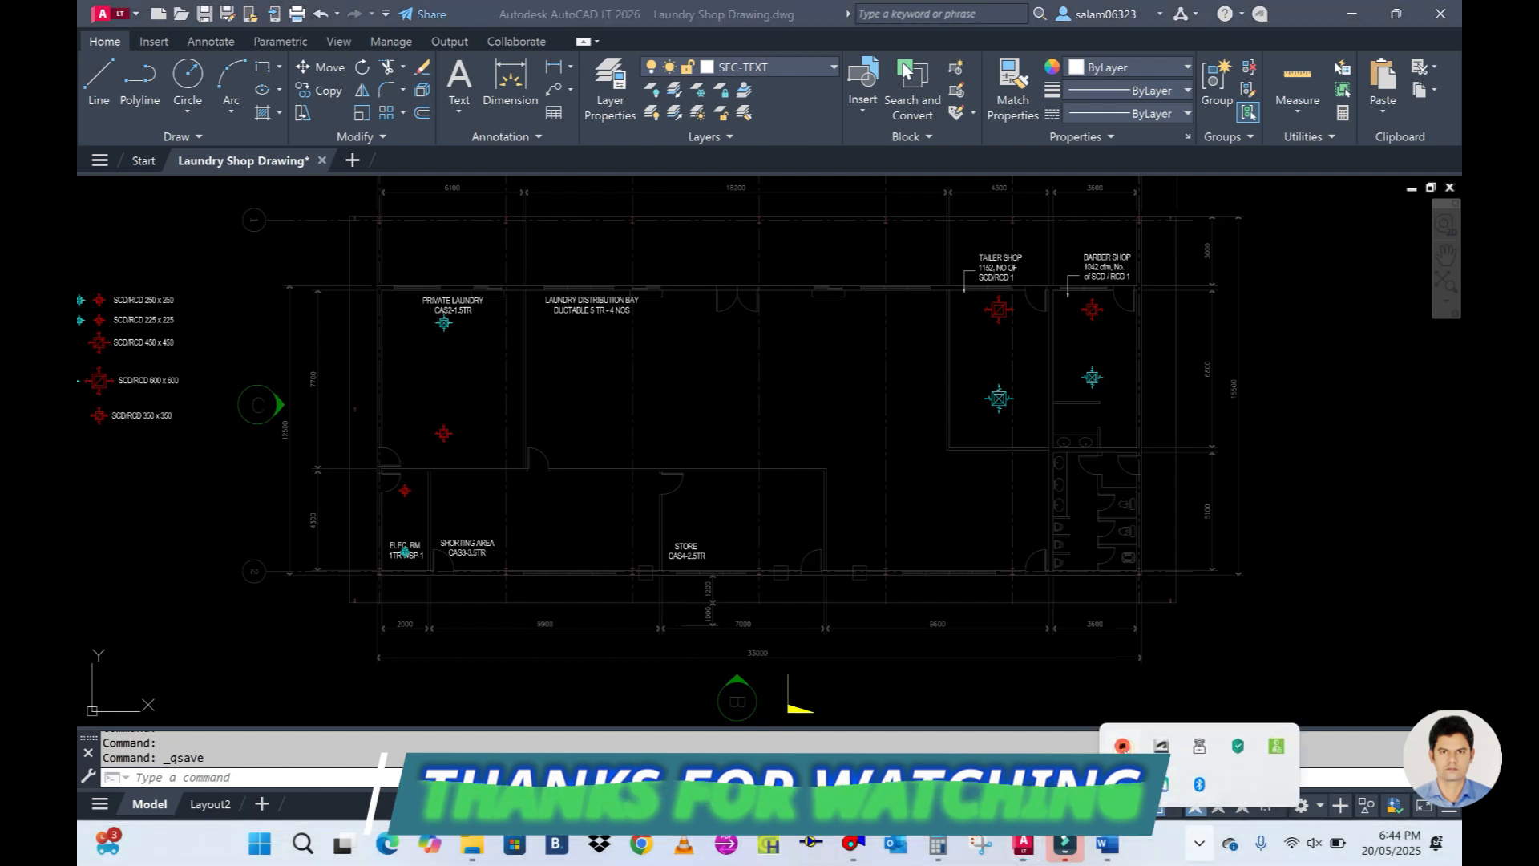
{"action": "right_click", "coordinate": [1164, 784]}
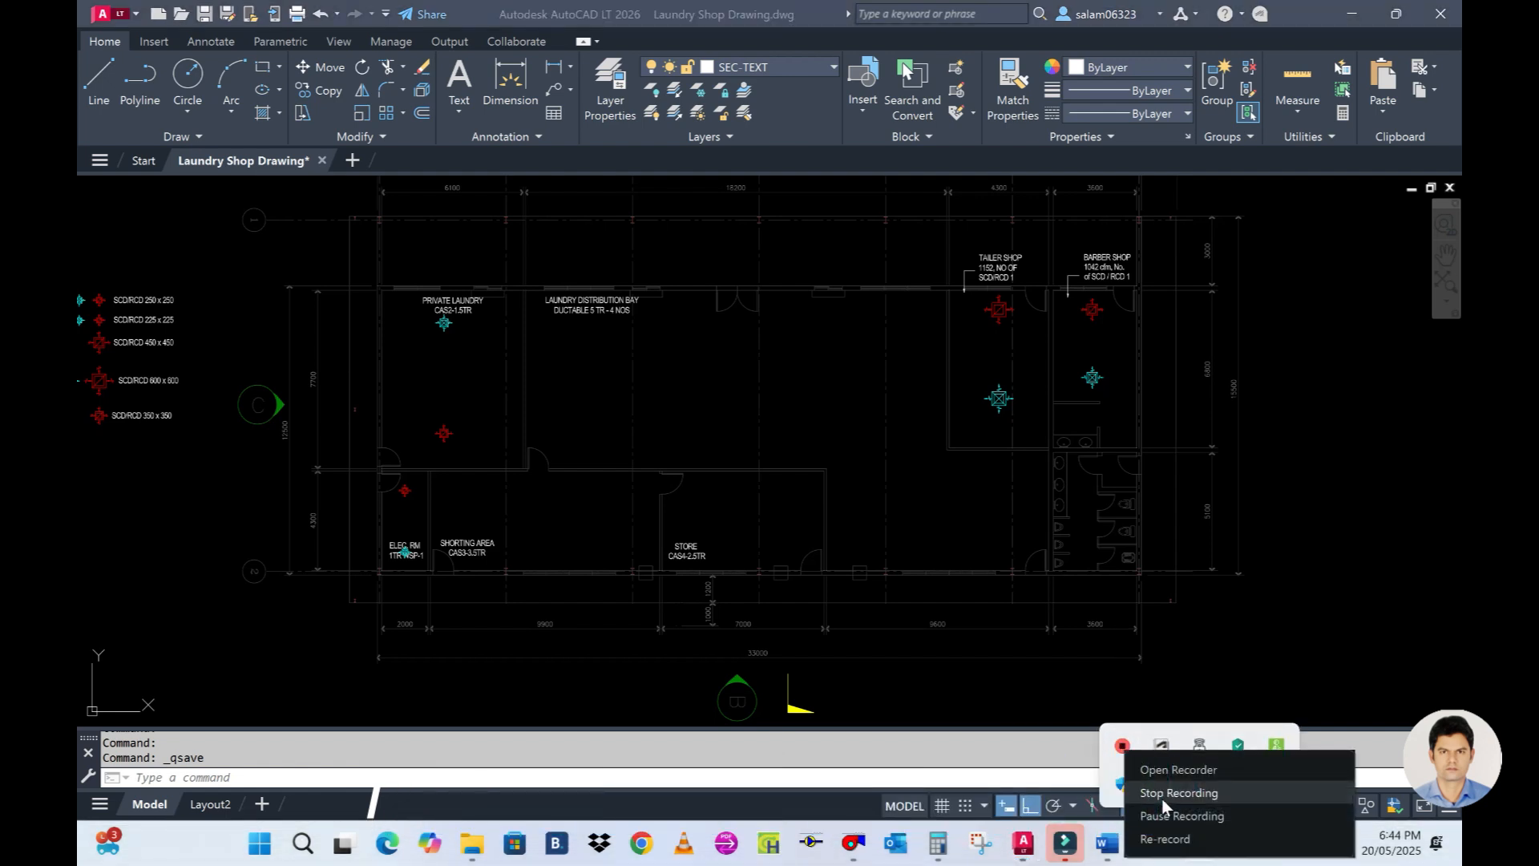